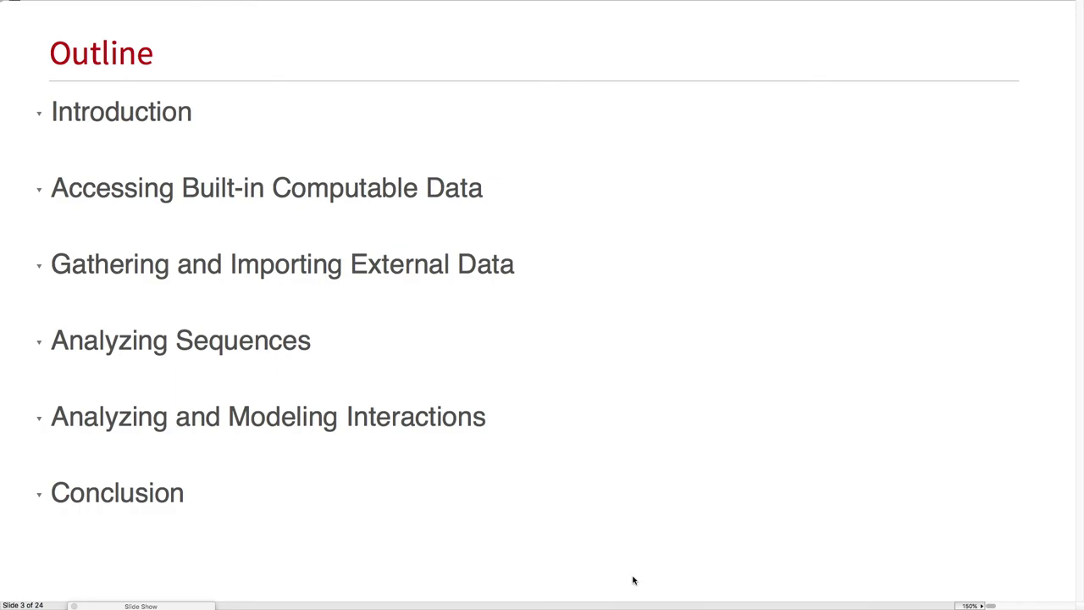
- Page through the Introduction, Purpose of this Talk and Limitations slides to slide 7, the Biology Primer
key(Page_Down)
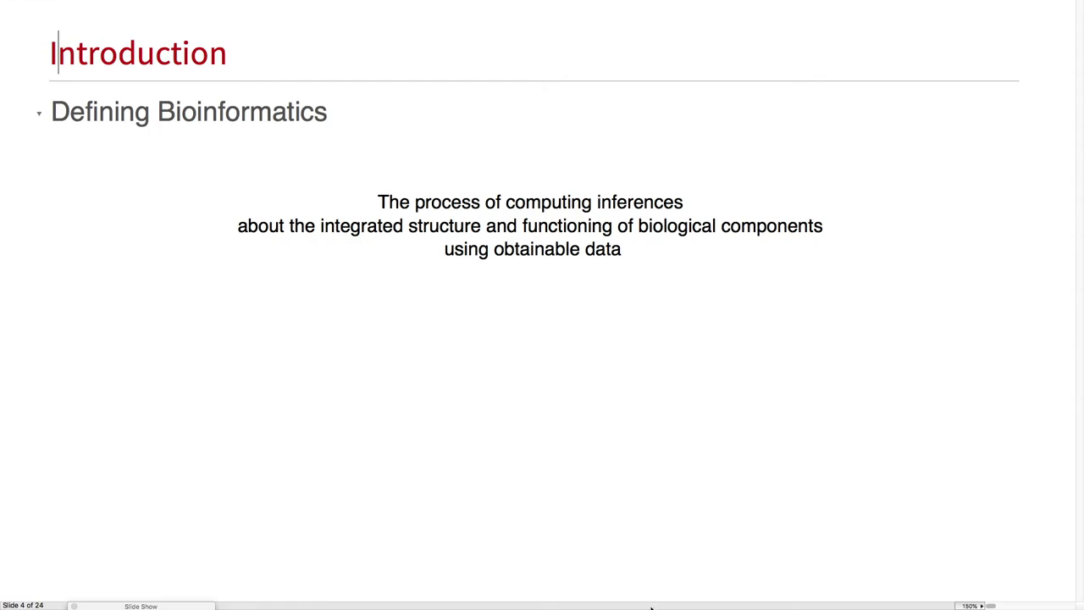
key(Page_Down)
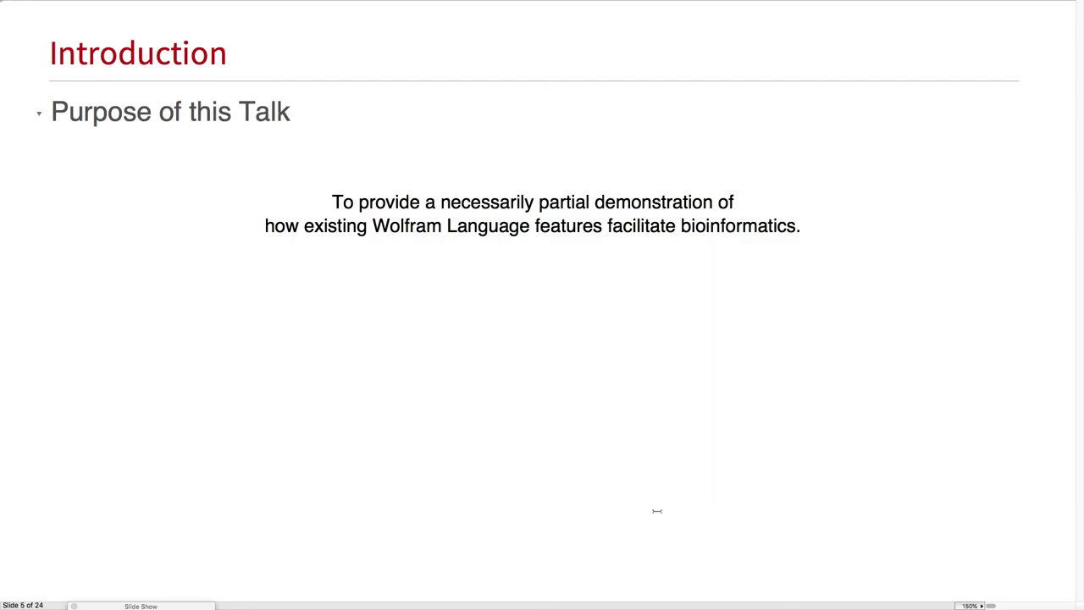
key(Page_Down)
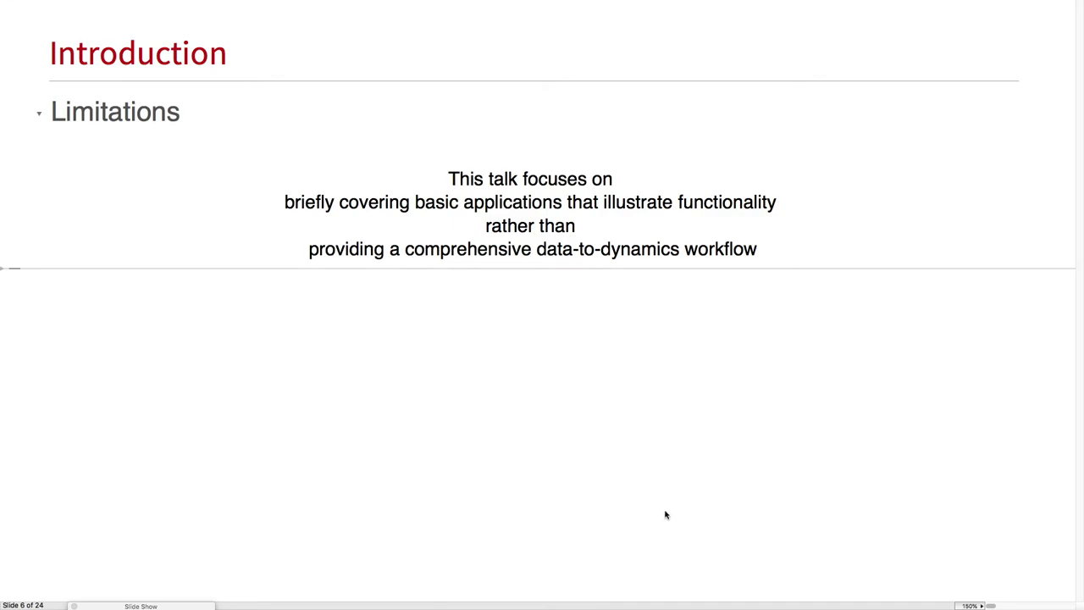
key(Page_Down)
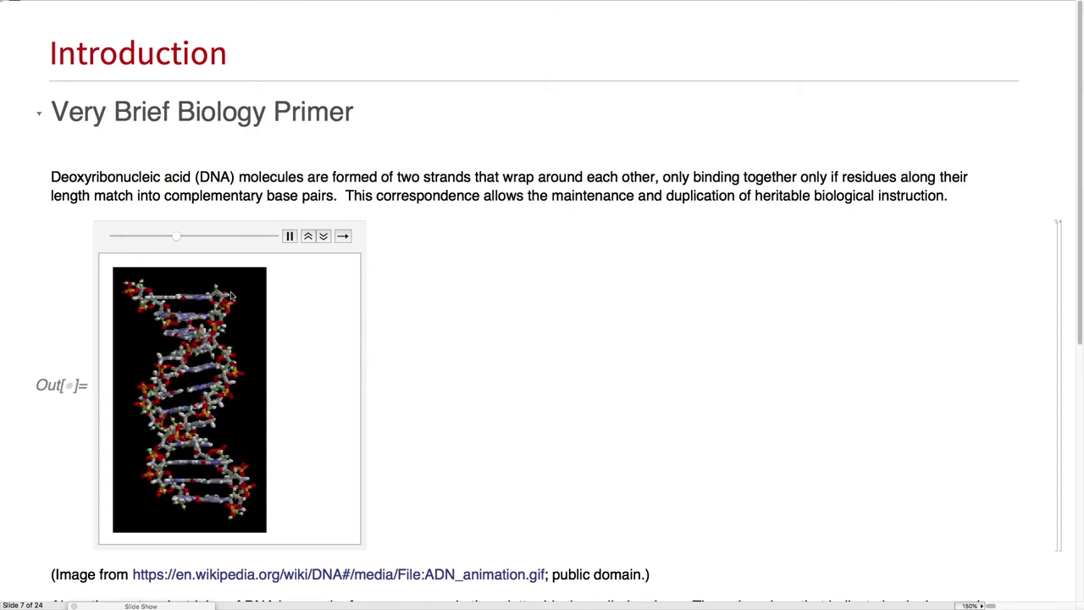
- Scroll past the animated DNA helix to the prokaryote gene-structure diagram and click its caption
scroll(207, 326, down, 2)
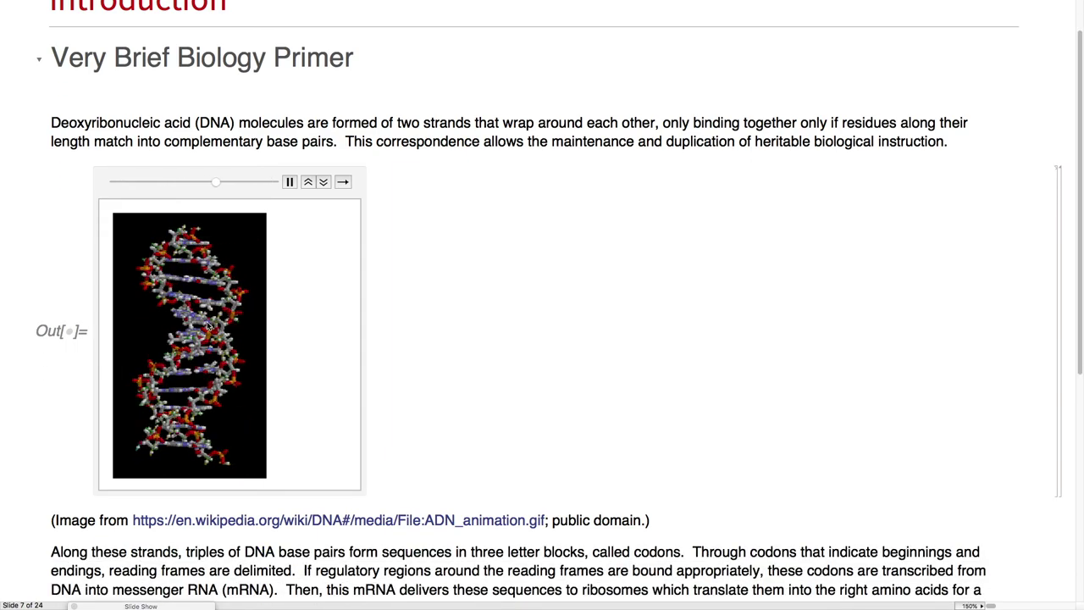
scroll(207, 326, down, 3)
scroll(209, 325, down, 10)
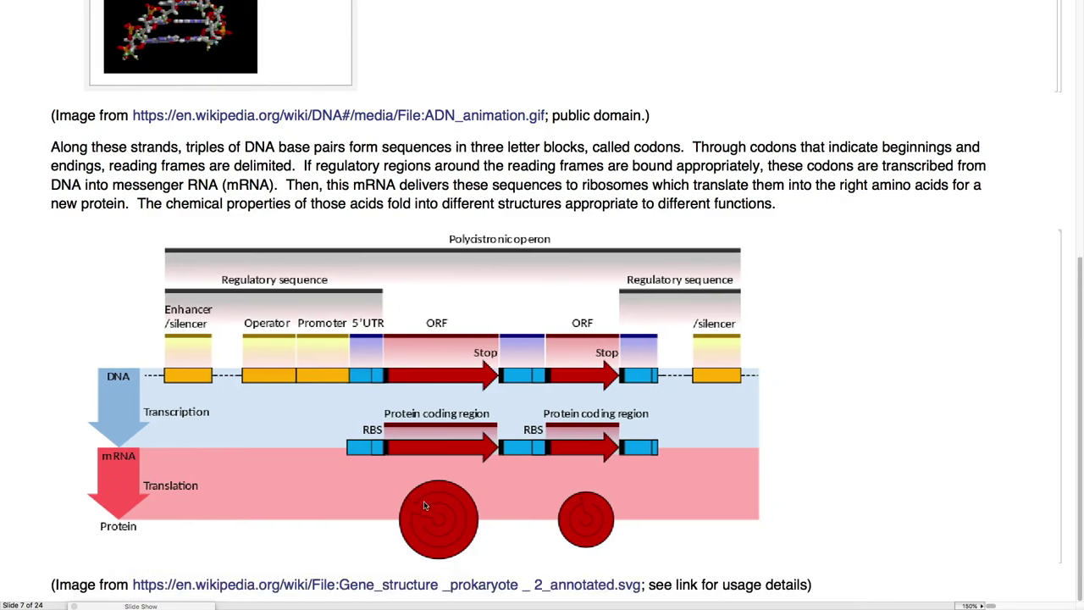
scroll(529, 248, up, 2)
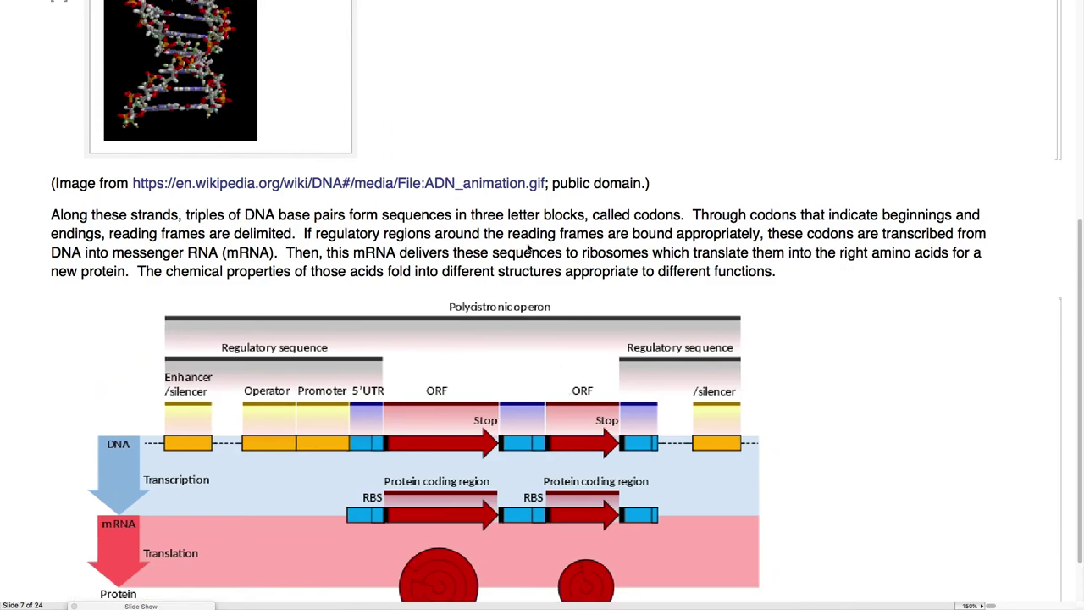
scroll(529, 248, down, 2)
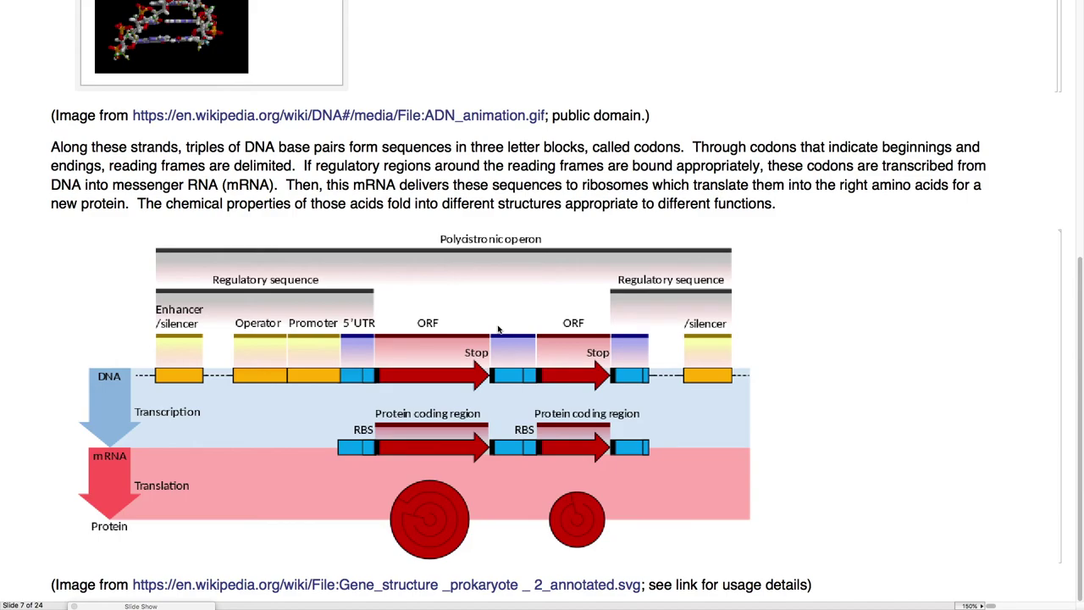
click(844, 581)
- Go to slide 8 and scroll through the Wolfram|Alpha mus81 gene overview and its homologs
key(Page_Down)
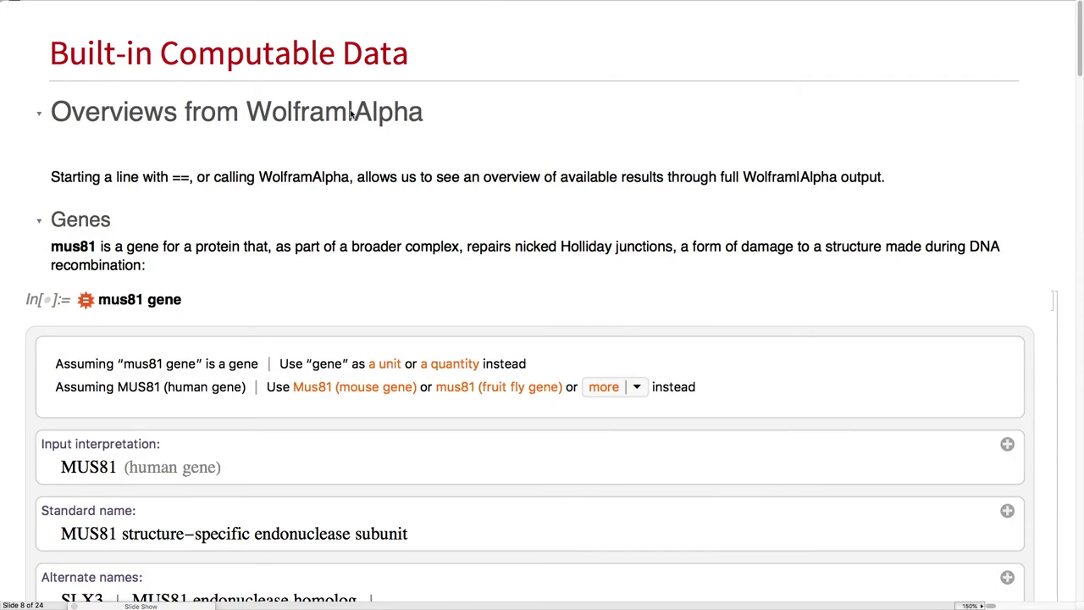
scroll(269, 207, down, 2)
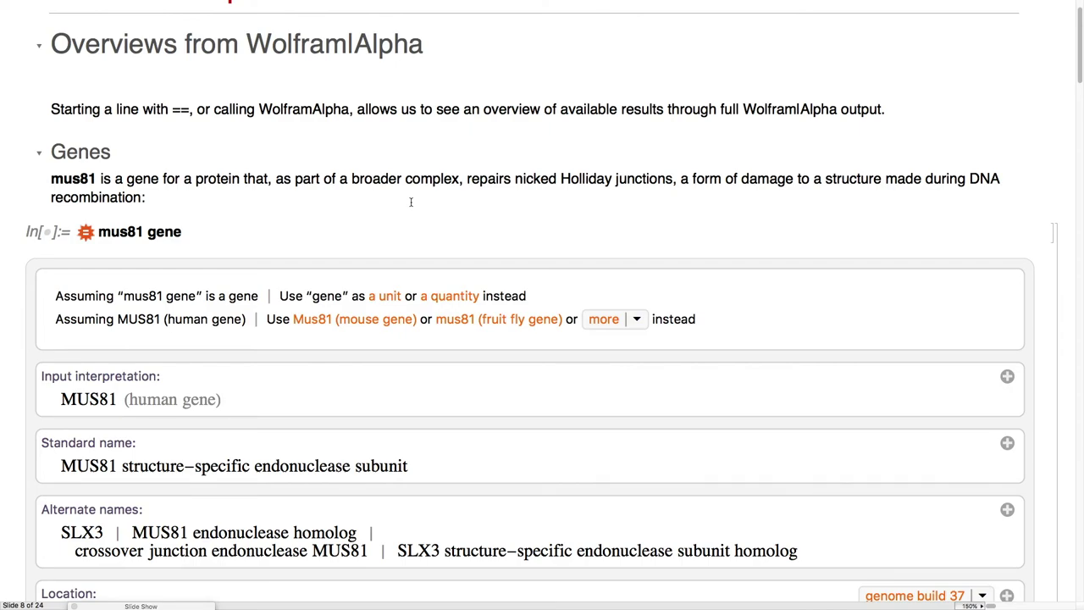
scroll(411, 202, down, 5)
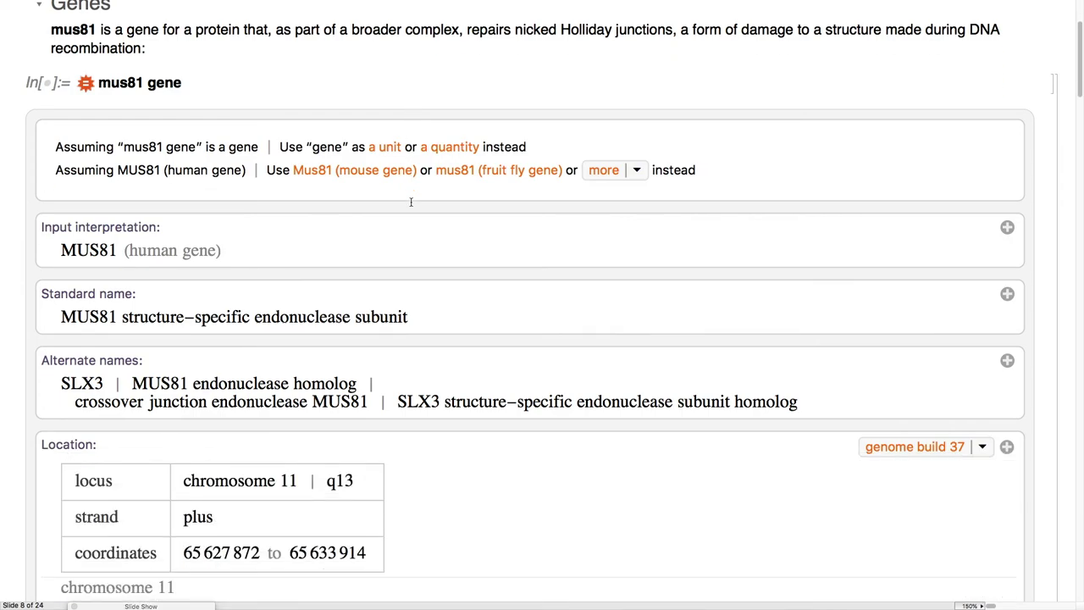
scroll(287, 210, down, 4)
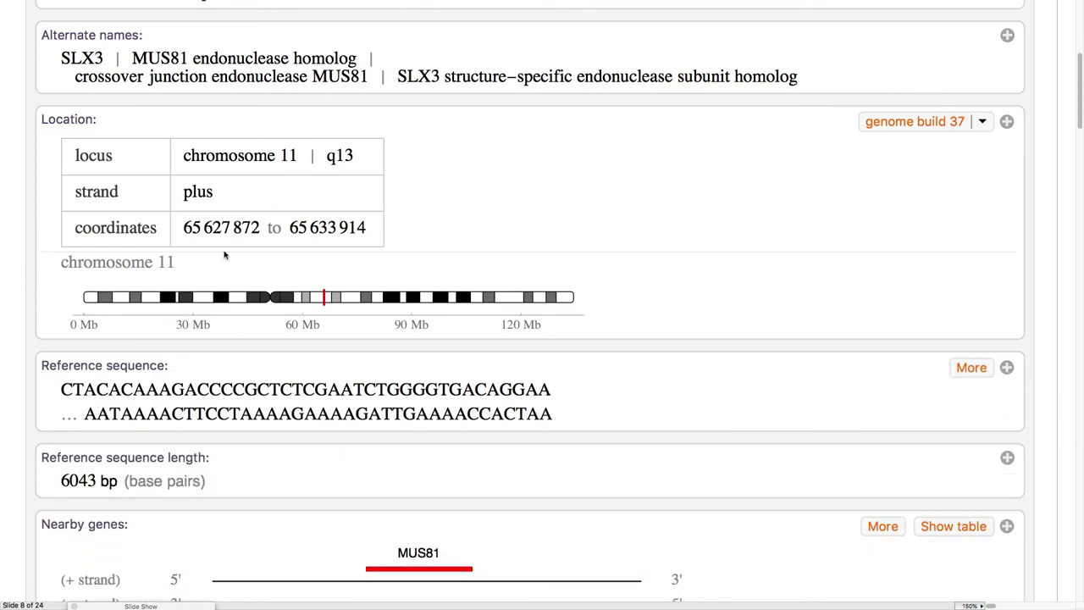
scroll(223, 247, down, 2)
scroll(231, 309, down, 2)
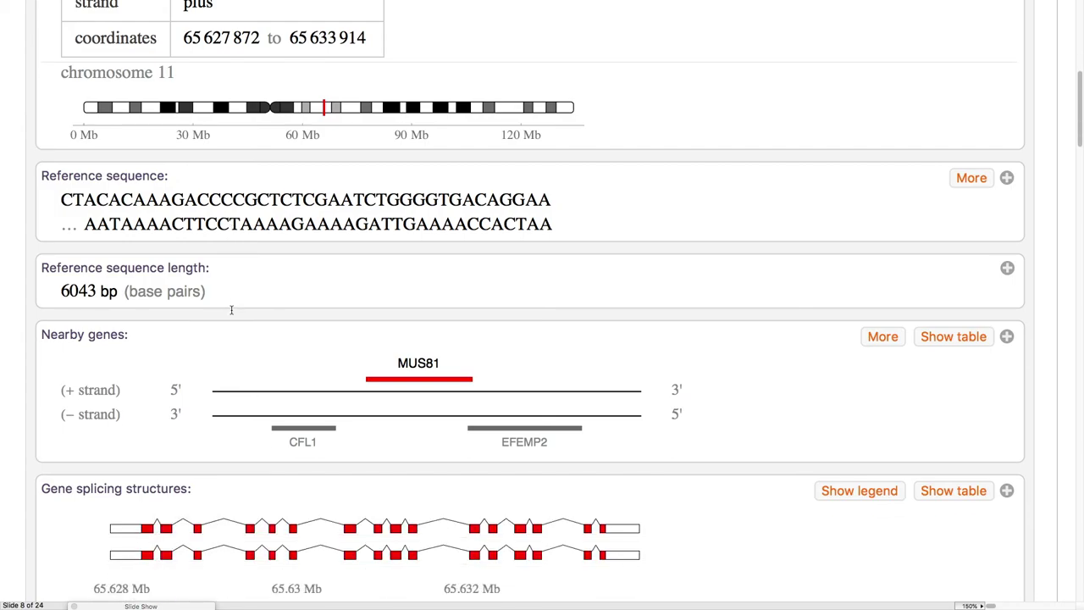
scroll(291, 398, down, 4)
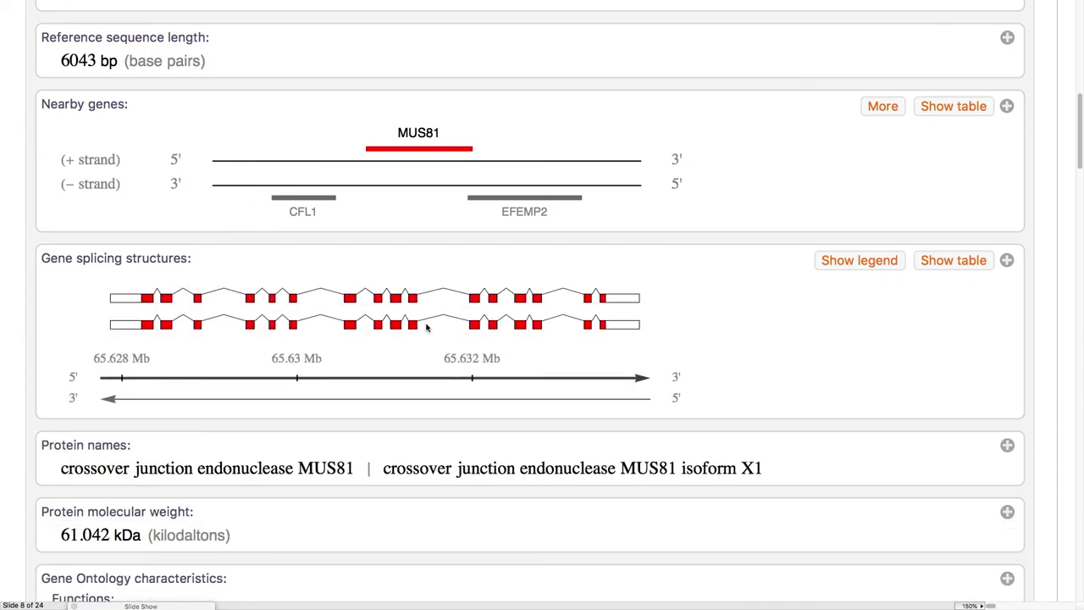
scroll(428, 327, down, 3)
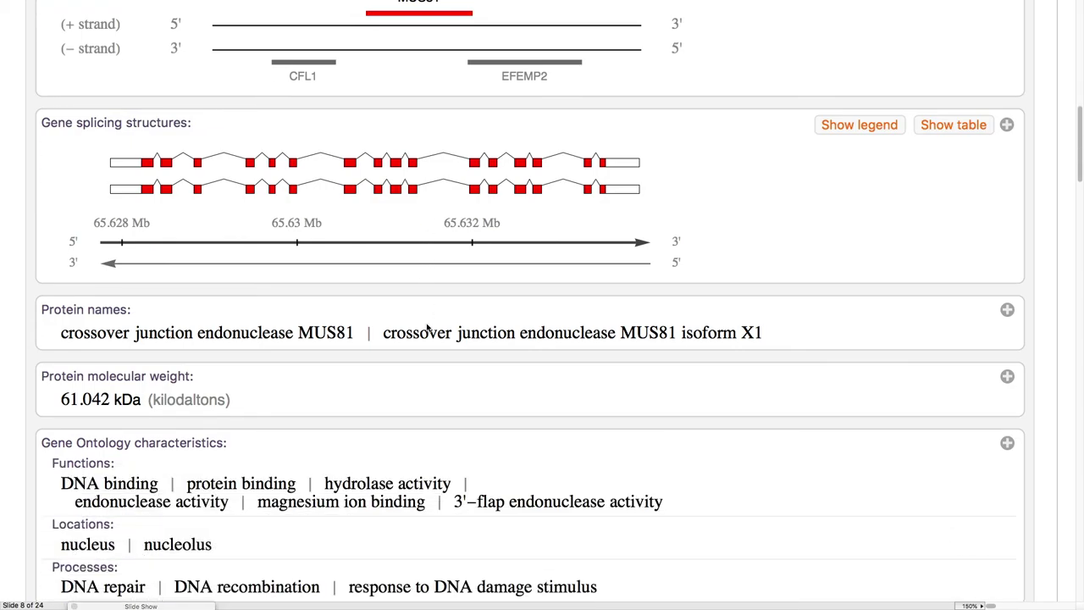
scroll(330, 383, down, 2)
- Continue down to the Partial Sequences query reading GCTATGCGATGAT as 13 base pairs
scroll(330, 384, down, 2)
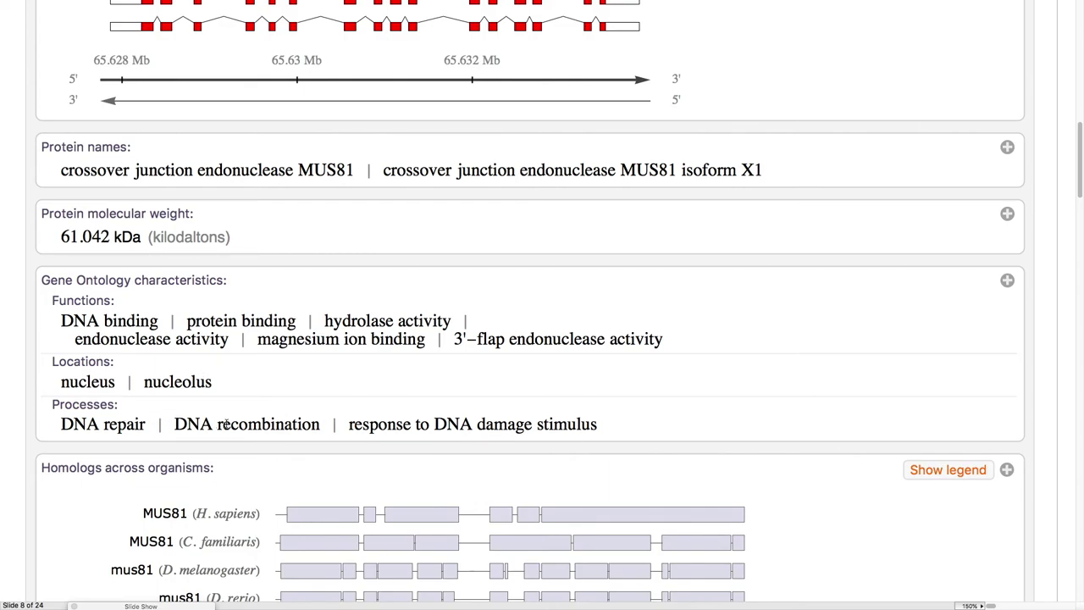
scroll(226, 423, down, 1)
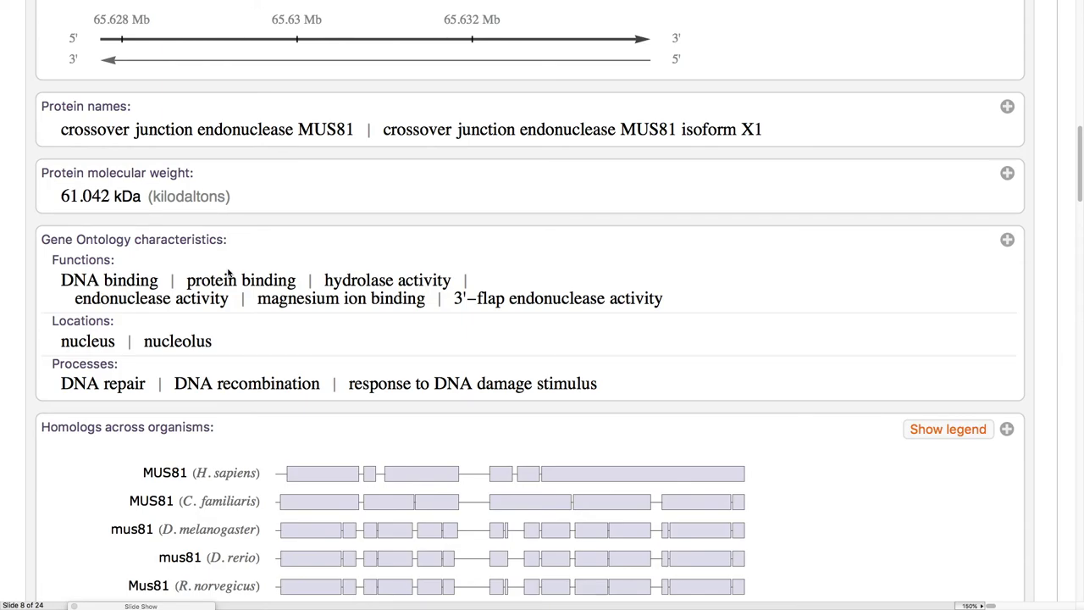
scroll(228, 271, down, 3)
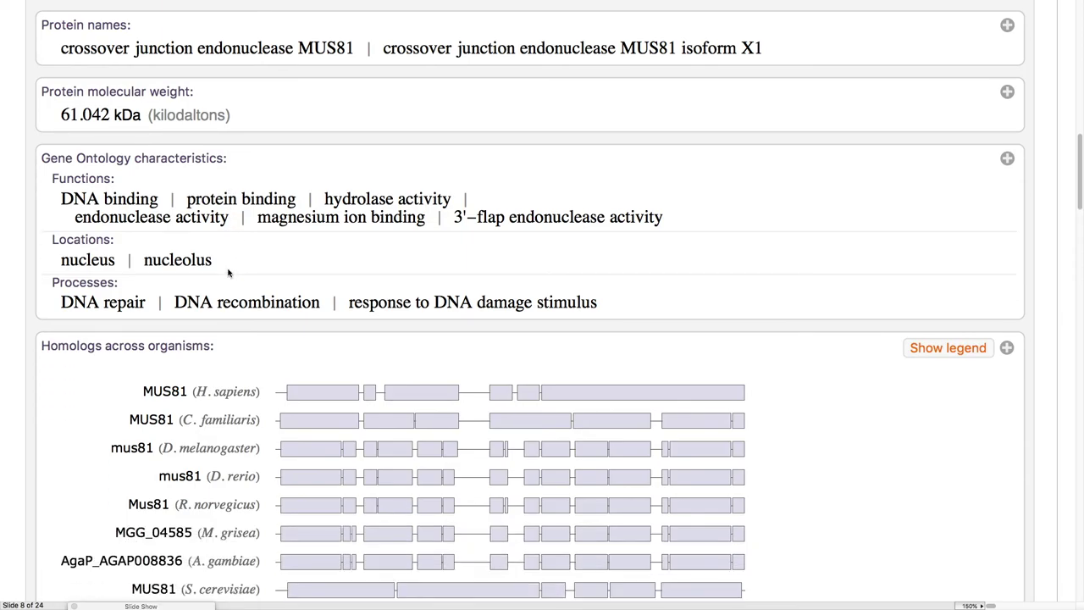
scroll(228, 271, down, 4)
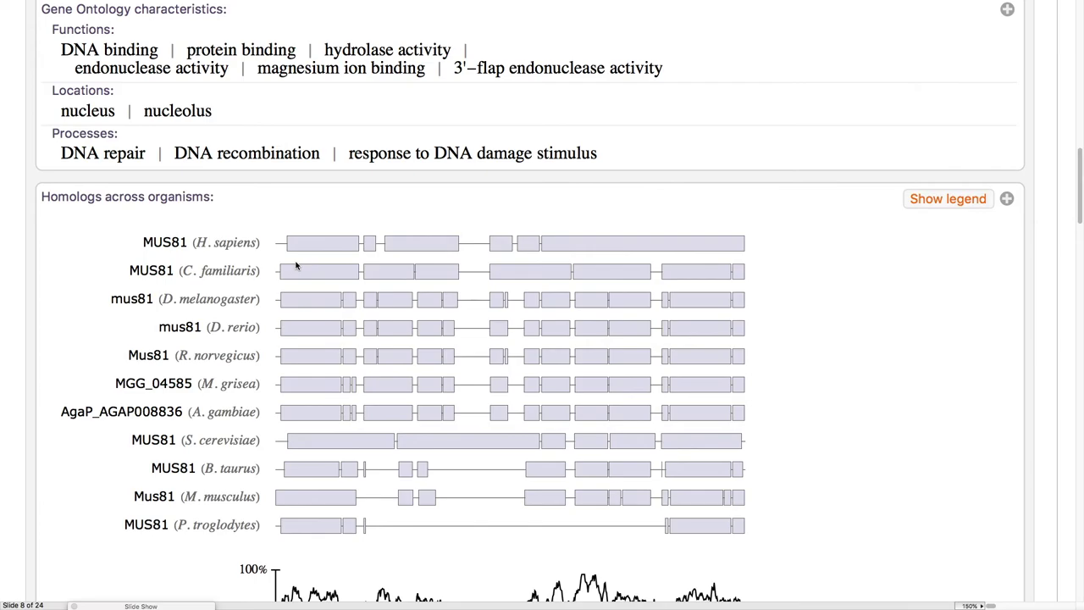
scroll(296, 267, down, 4)
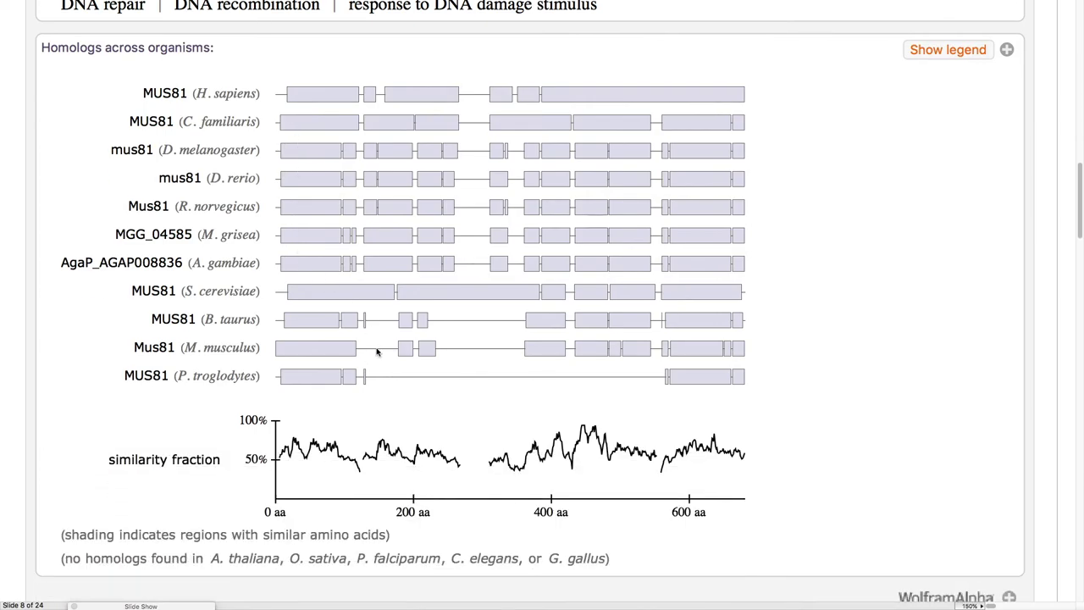
scroll(421, 411, down, 1)
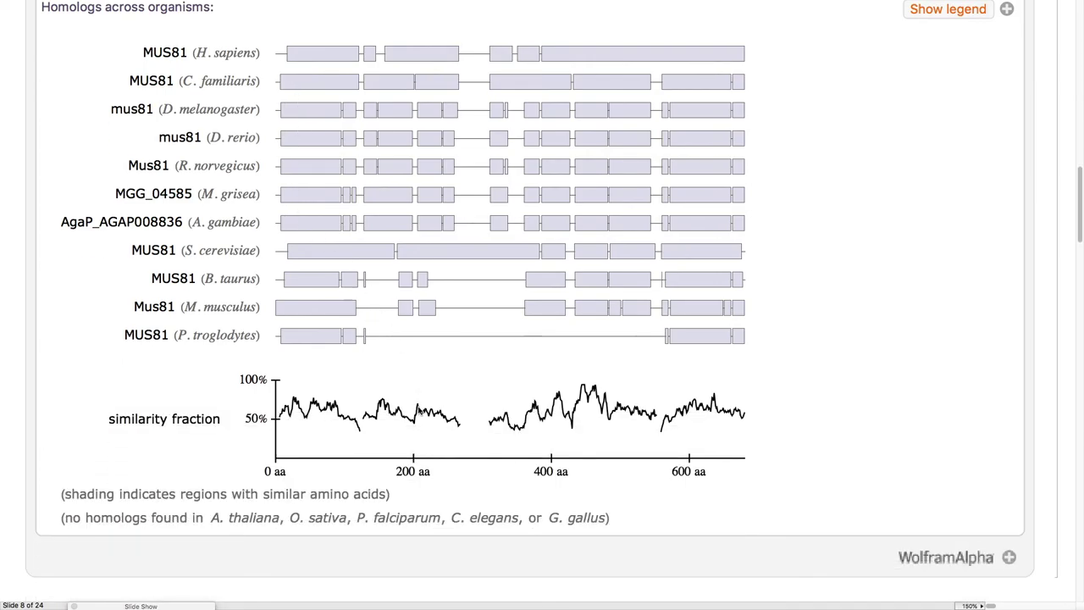
scroll(418, 410, down, 3)
scroll(418, 411, down, 3)
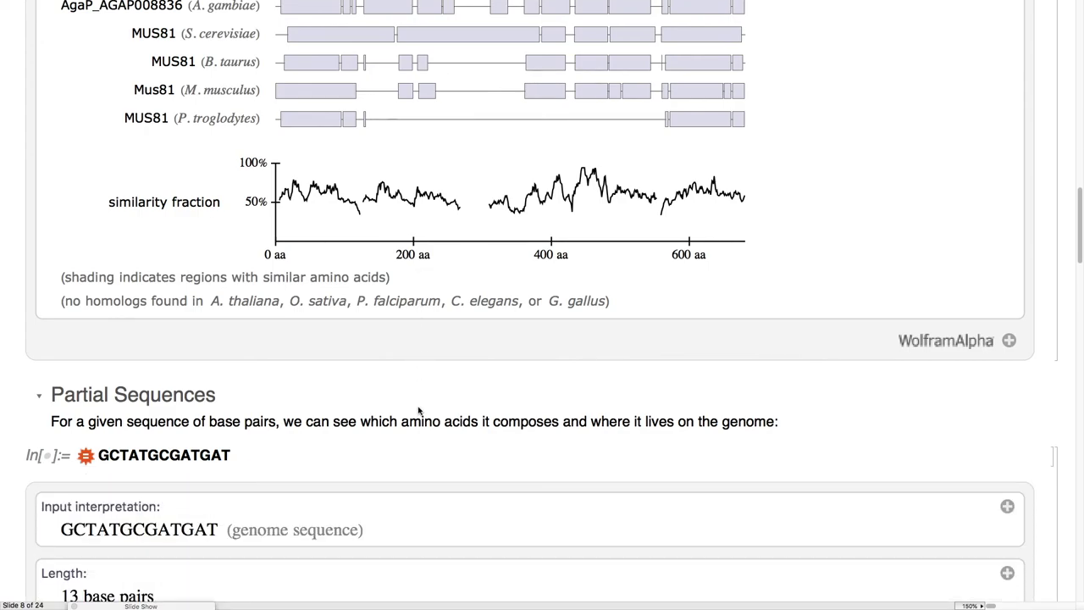
- Scroll past the chromosome matches to the Proteins section's mus81 protein query, read as MUS81 endonuclease homolog
scroll(418, 410, down, 7)
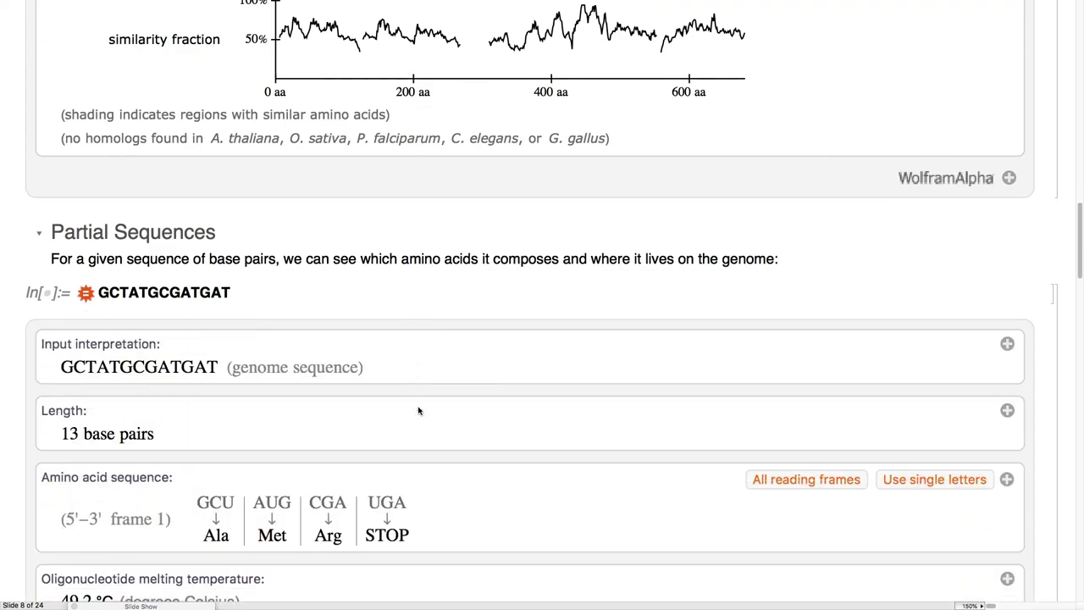
scroll(418, 410, down, 2)
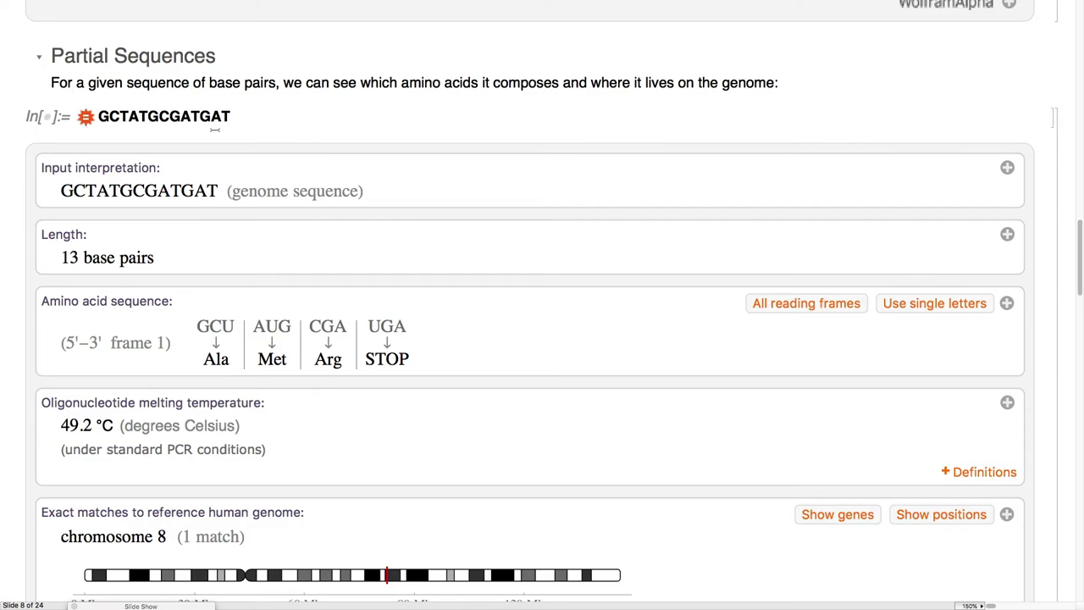
scroll(190, 315, up, 1)
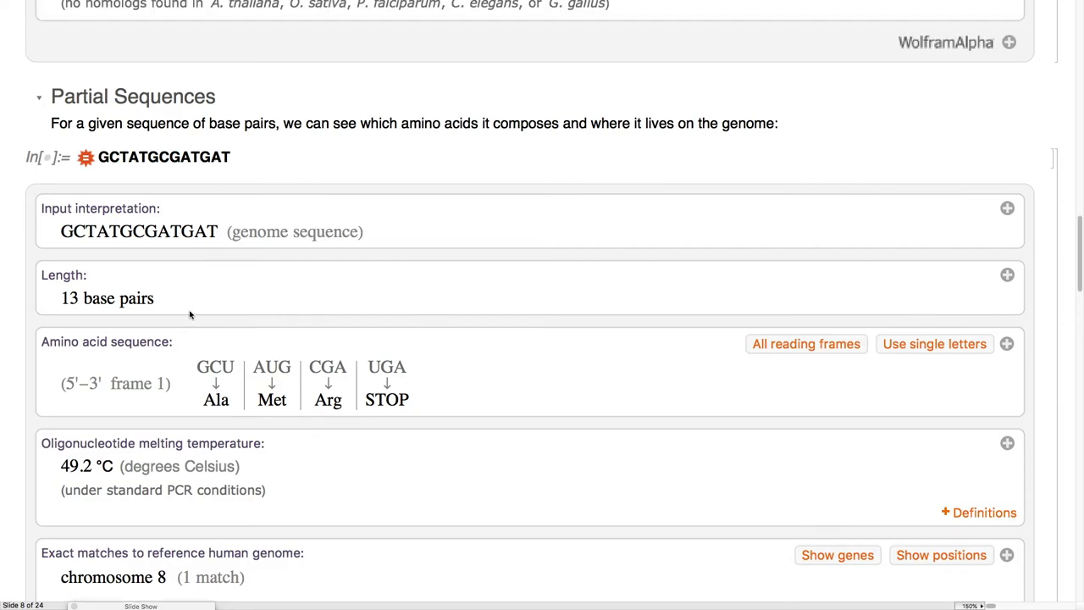
scroll(190, 315, down, 6)
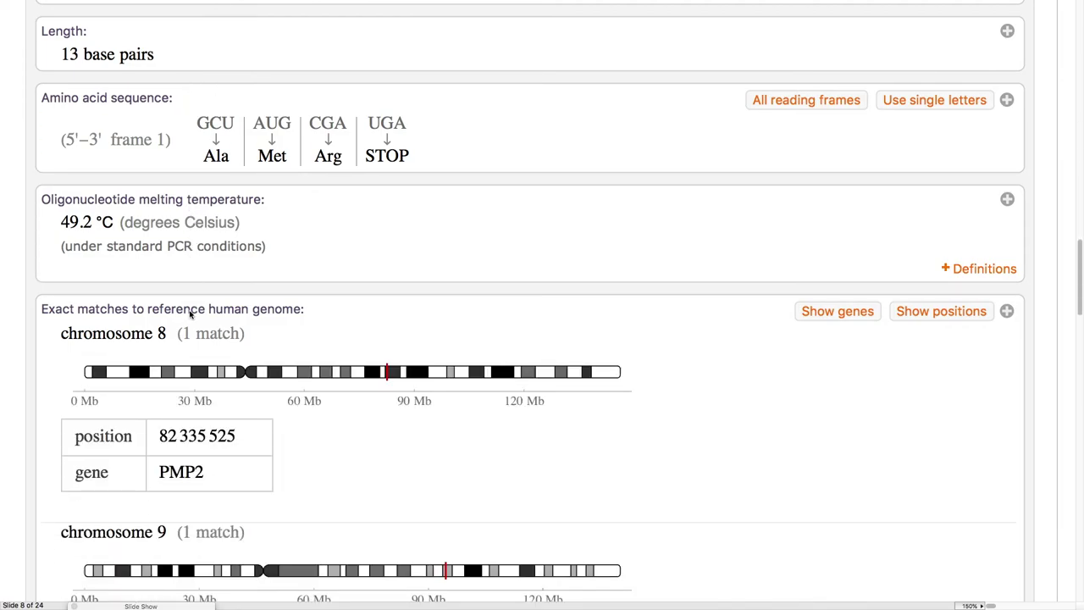
scroll(190, 313, down, 4)
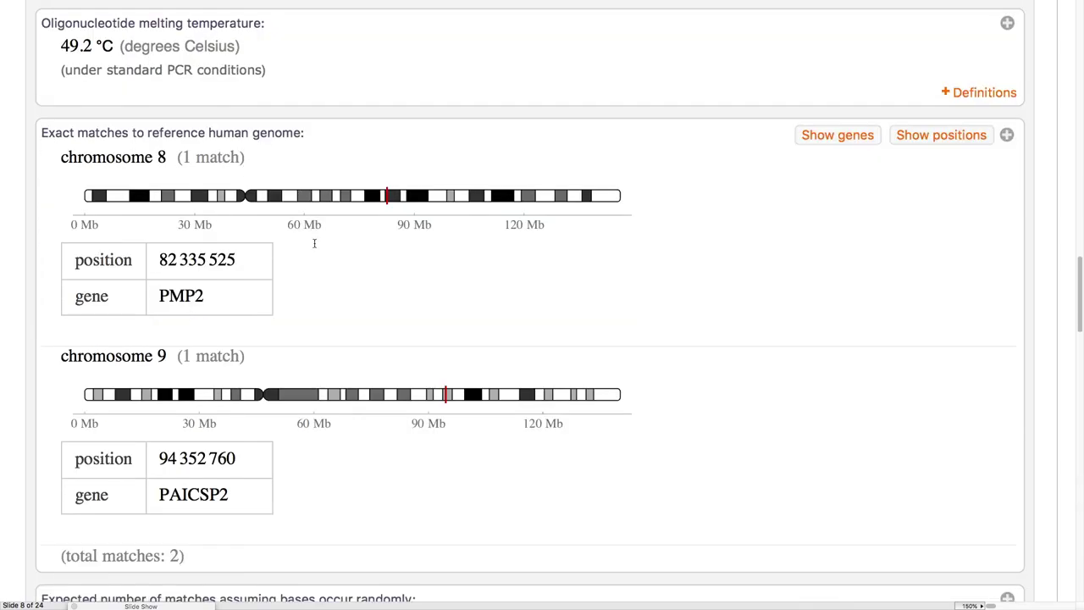
scroll(314, 243, down, 4)
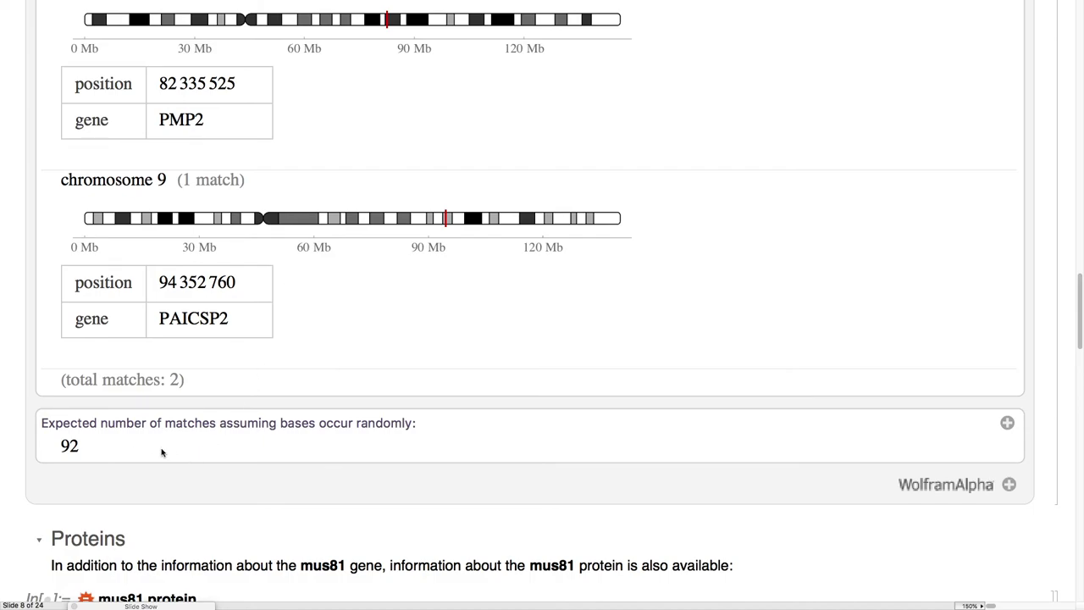
scroll(161, 453, down, 3)
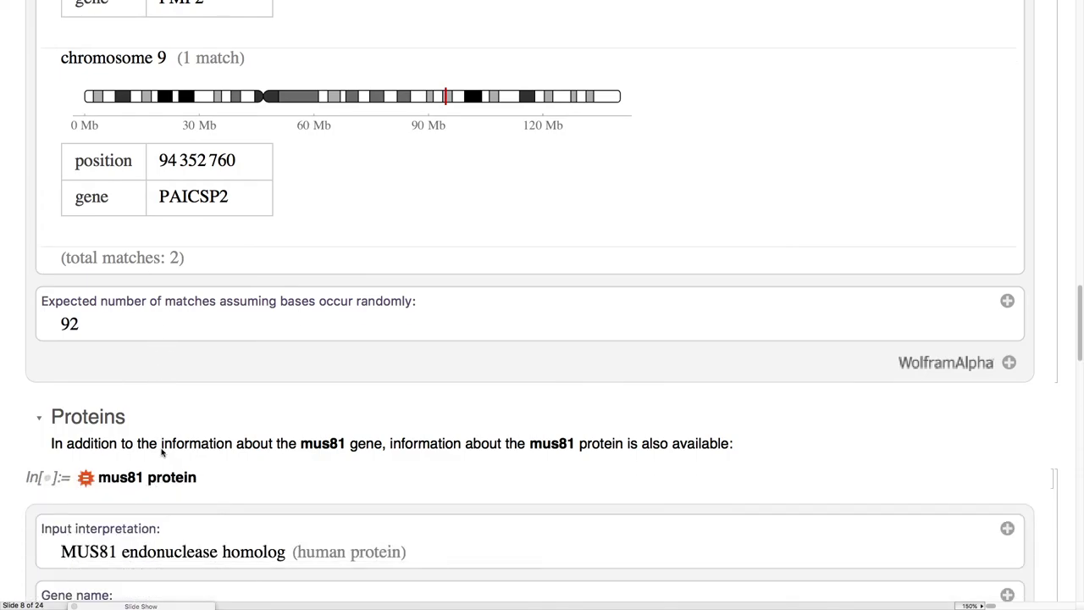
- Scroll through the MUS81 protein result pods
scroll(162, 452, down, 6)
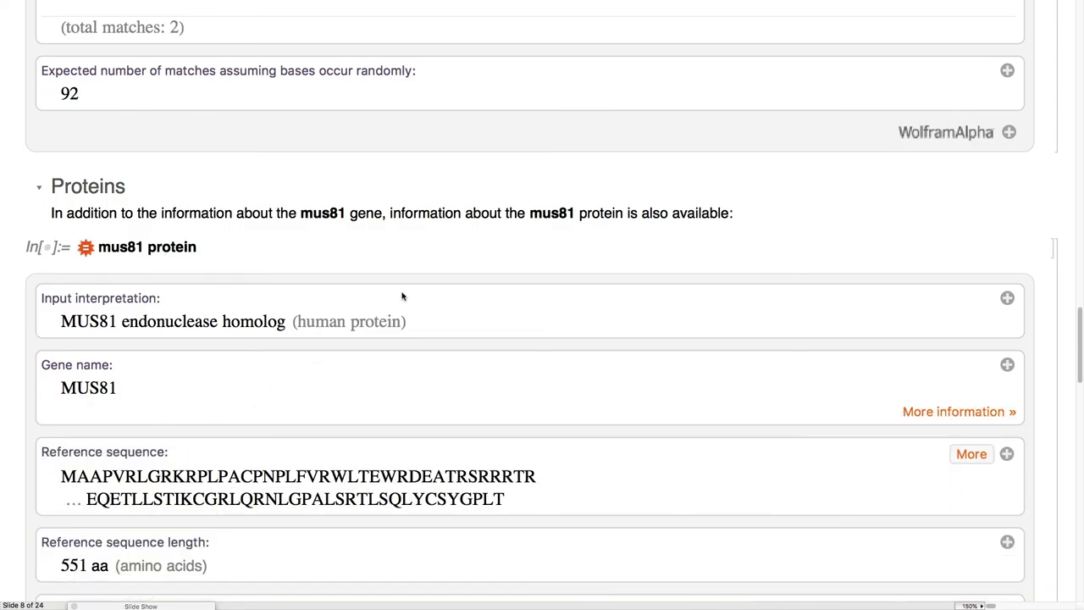
scroll(402, 296, down, 2)
scroll(402, 296, down, 2)
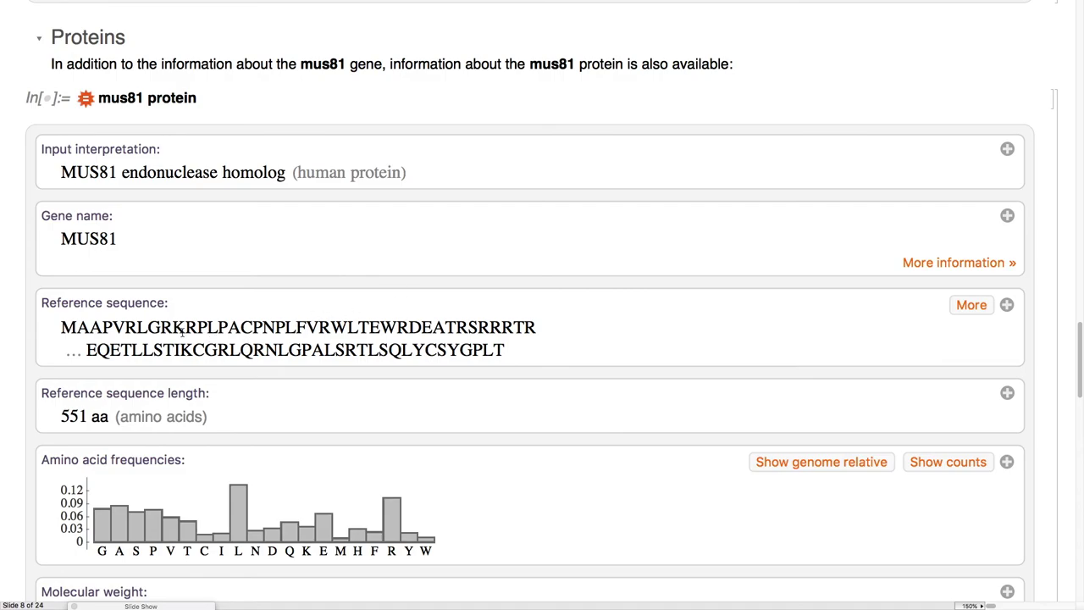
scroll(183, 332, down, 3)
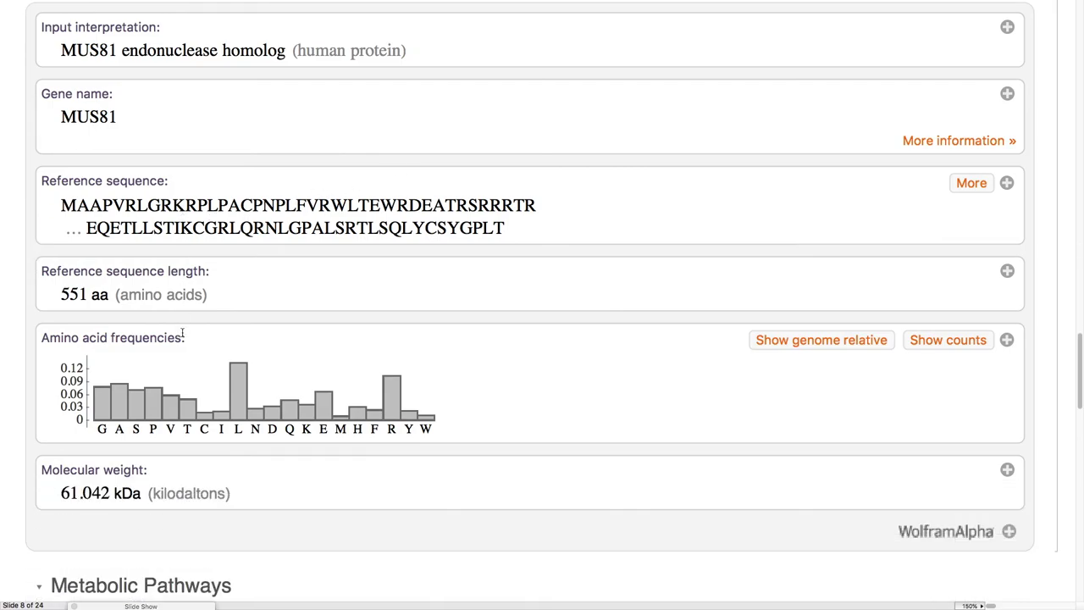
scroll(165, 481, down, 7)
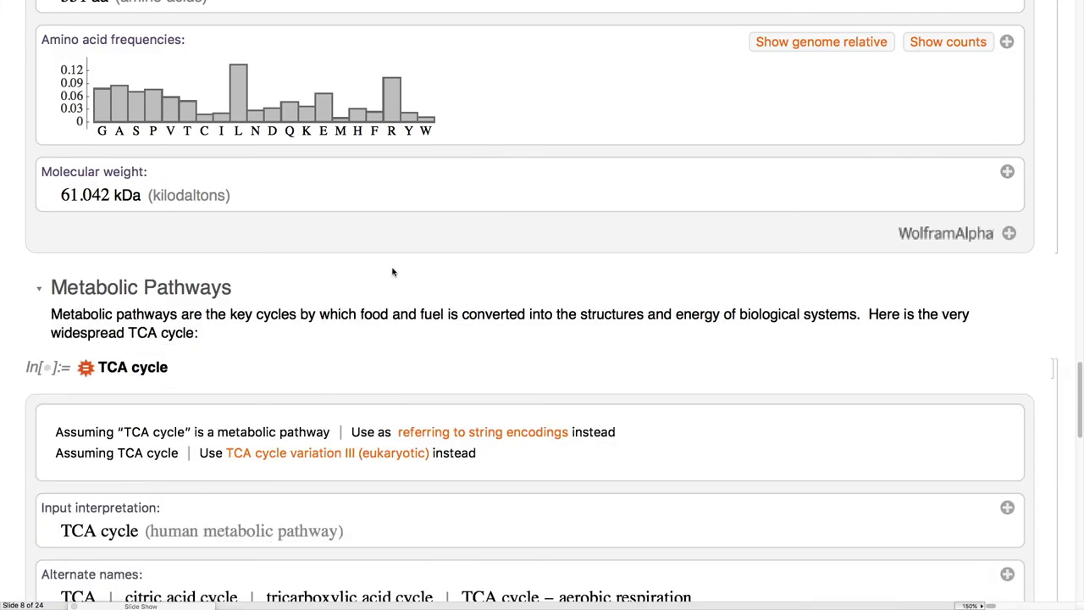
- Scroll through the TCA cycle pods to Related pathways, then advance to slide 9, Exposure through Entities
scroll(392, 271, down, 4)
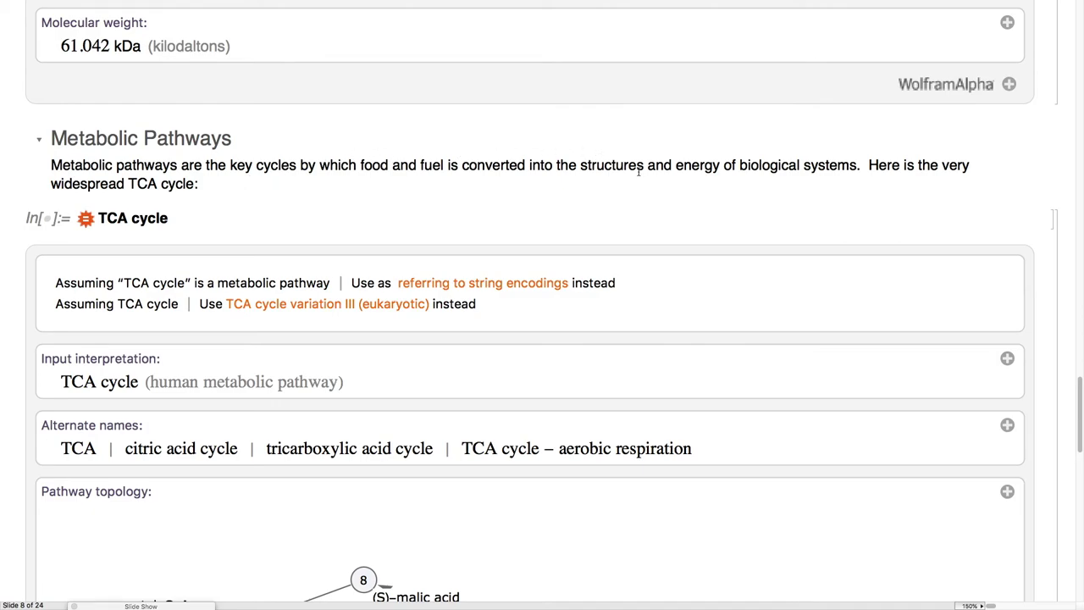
scroll(639, 171, down, 10)
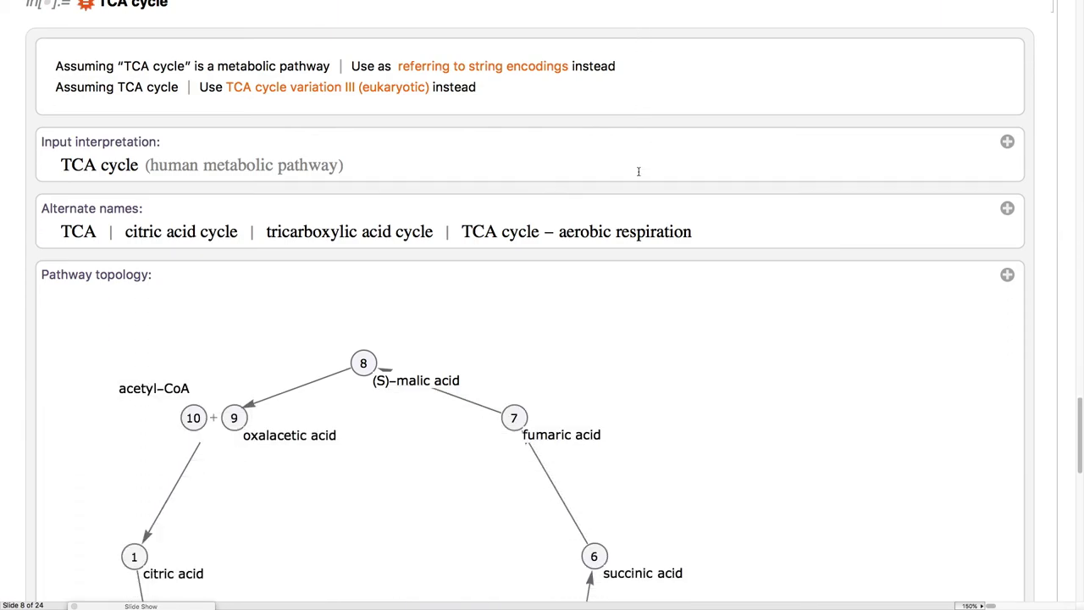
scroll(639, 171, down, 10)
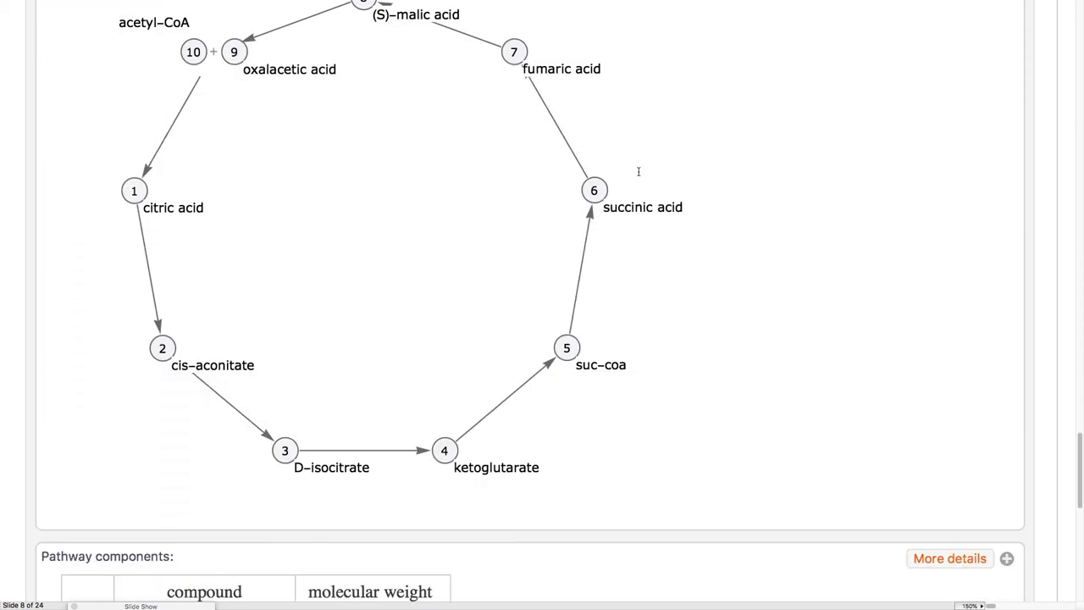
scroll(638, 171, down, 20)
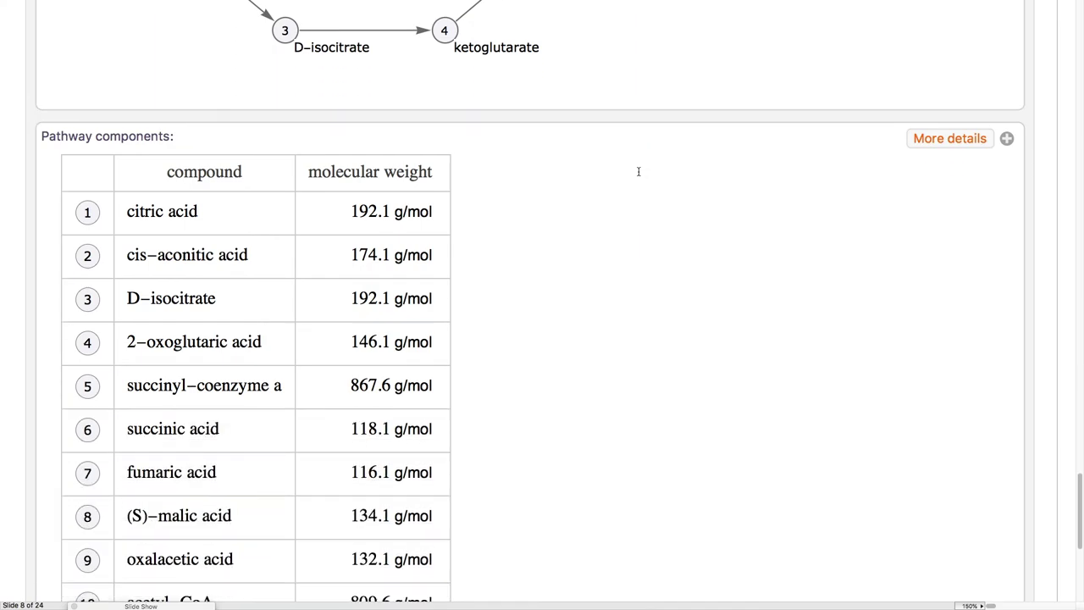
scroll(639, 171, down, 10)
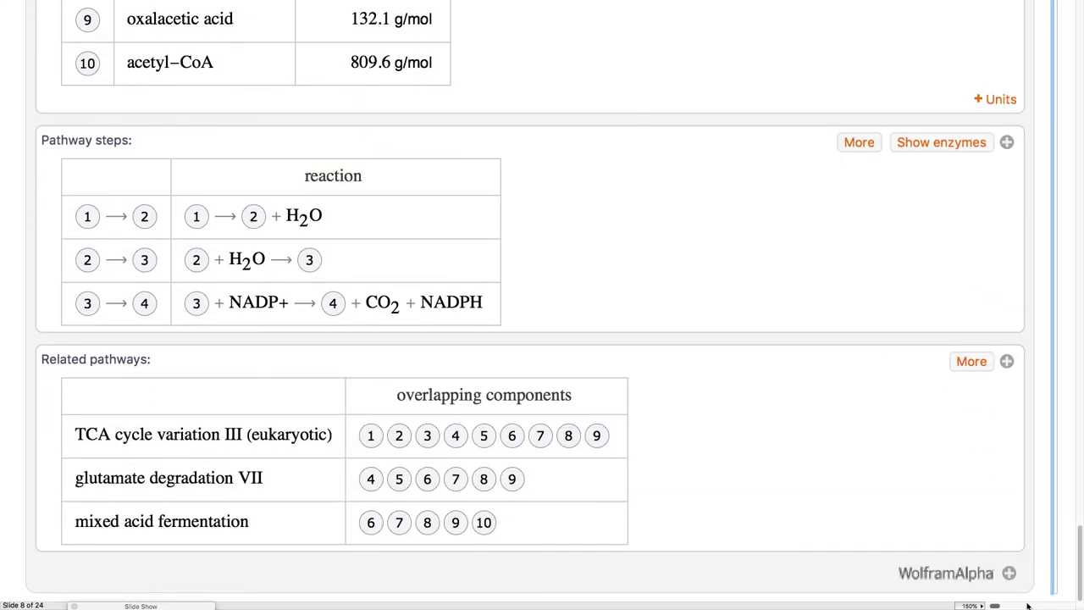
key(Page_Down)
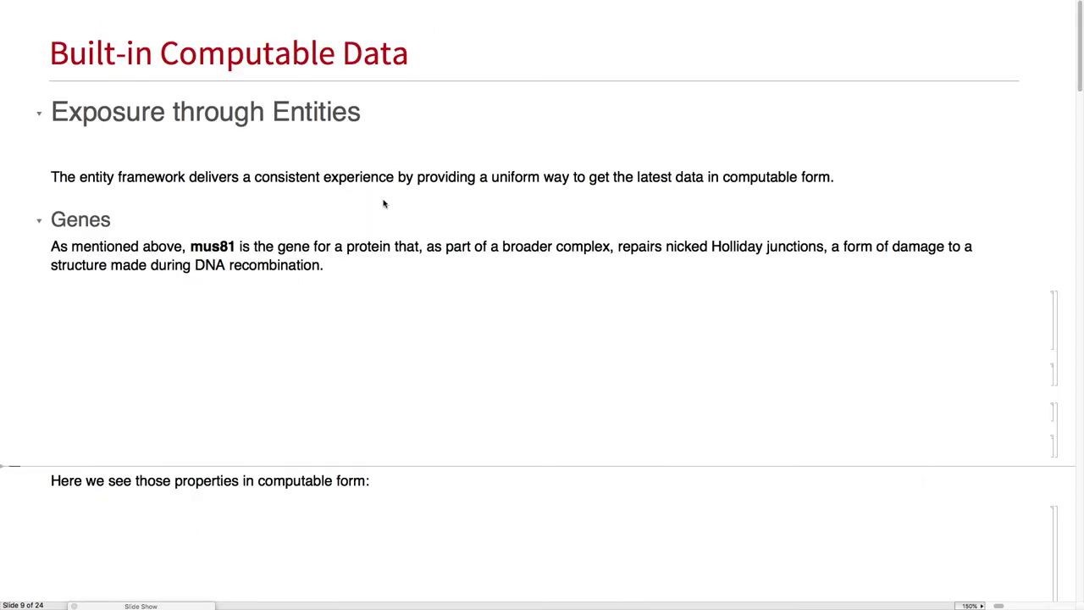
- Scroll slide 9 through the mus81 gene property dataset and chromosome 11 context to the MUS81 protein entity
scroll(371, 217, down, 10)
scroll(371, 217, up, 10)
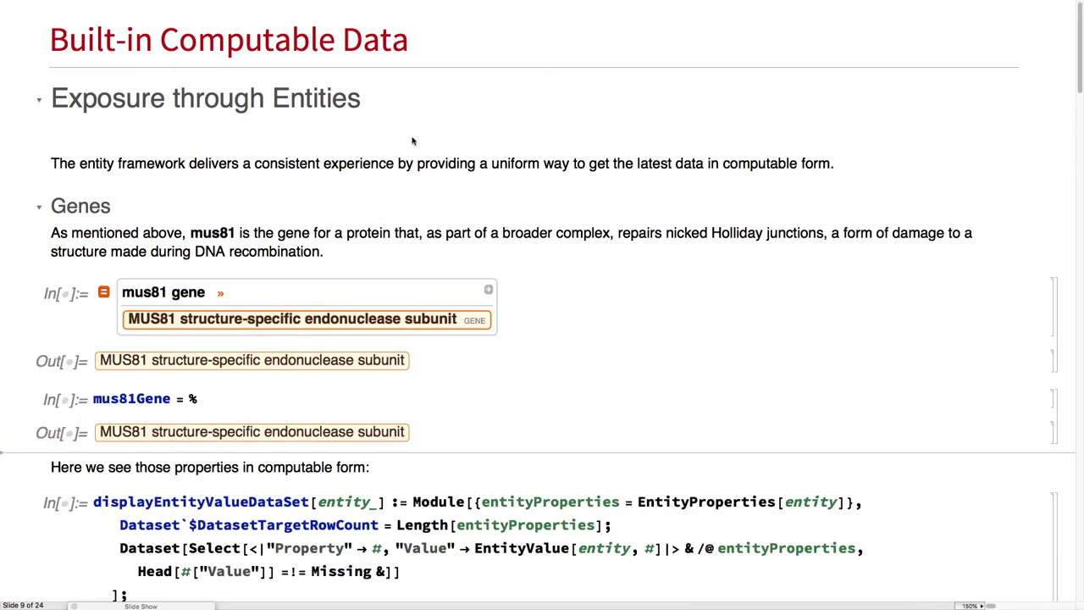
scroll(412, 141, down, 5)
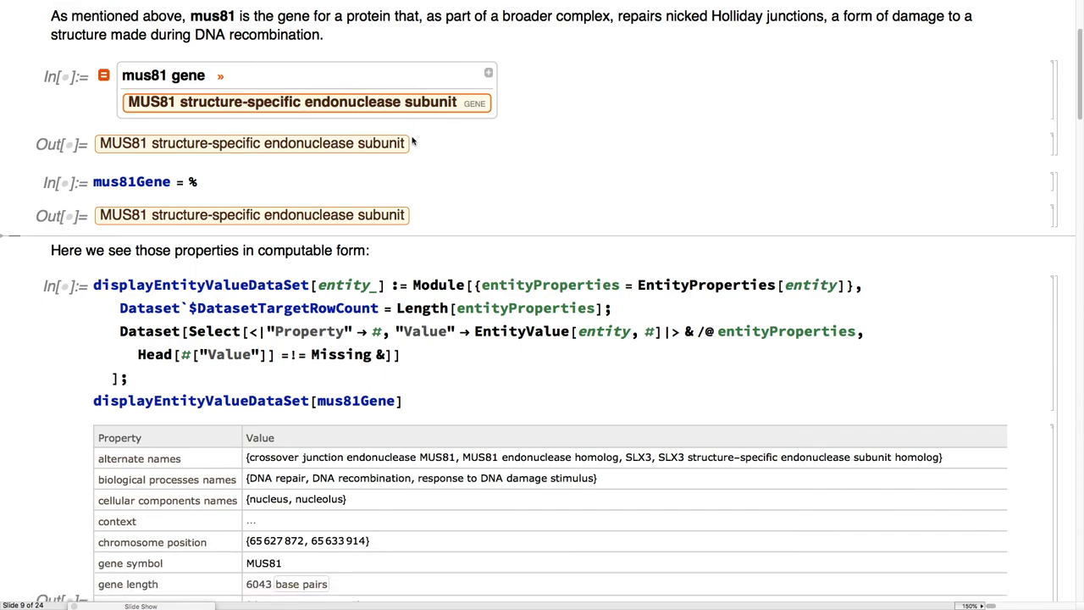
scroll(413, 140, up, 5)
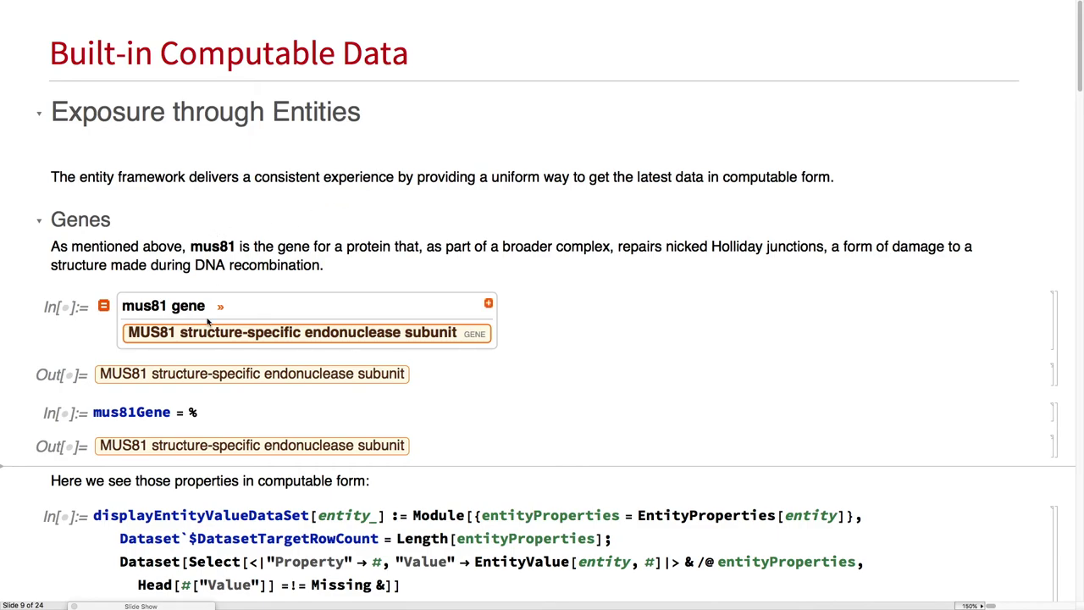
scroll(207, 321, down, 3)
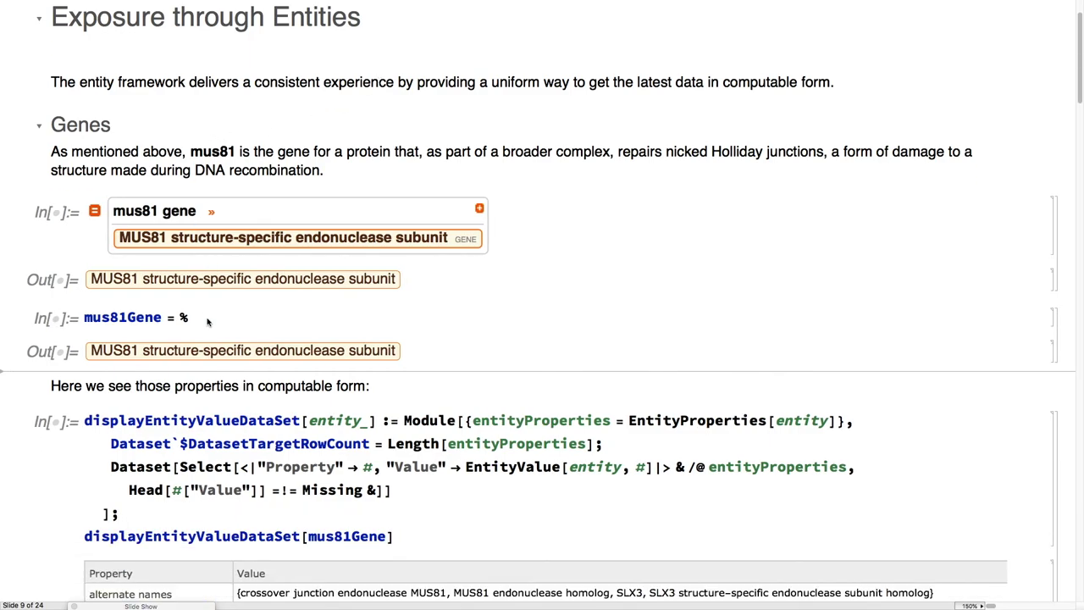
scroll(207, 321, down, 5)
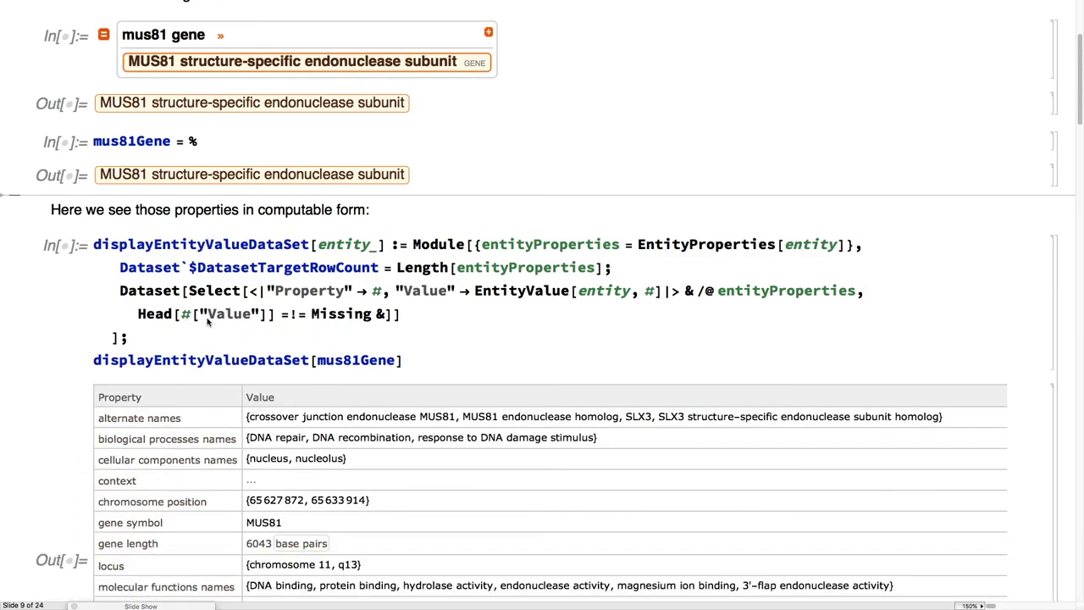
scroll(207, 321, down, 6)
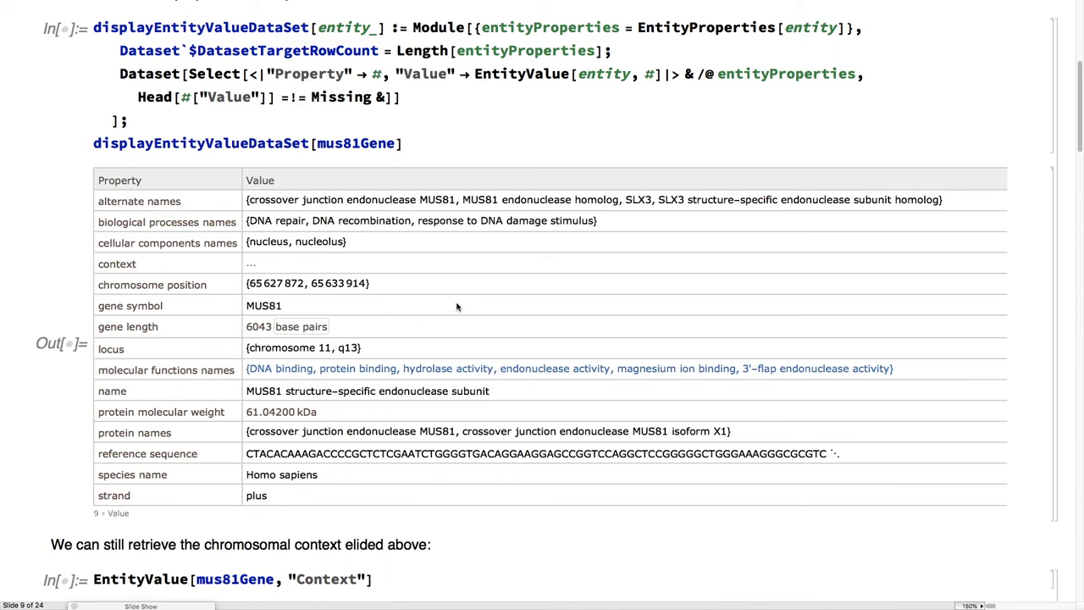
scroll(457, 307, up, 2)
scroll(457, 307, down, 6)
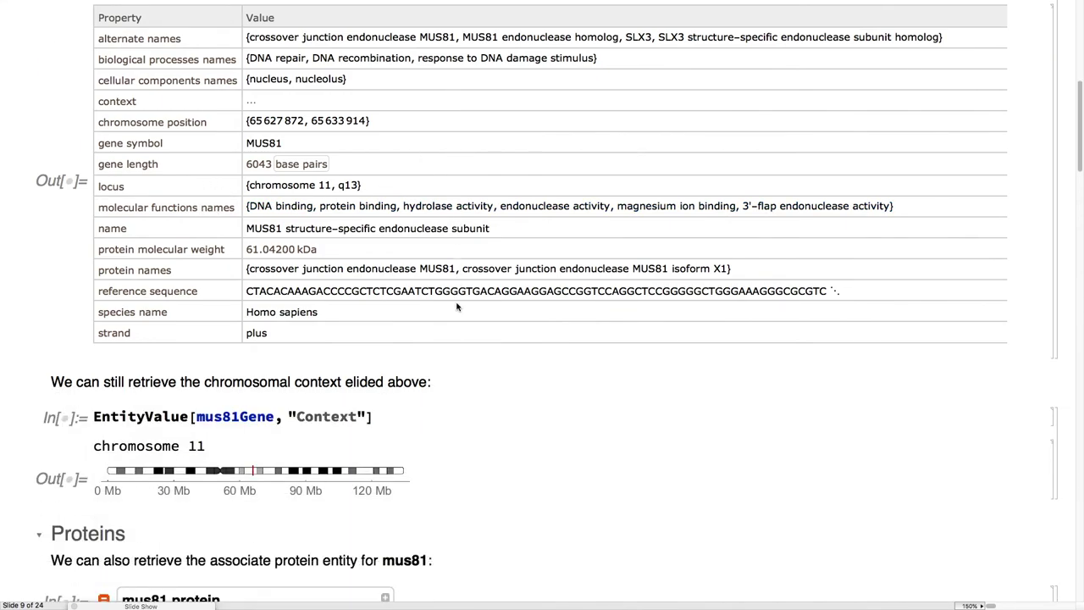
scroll(457, 307, down, 3)
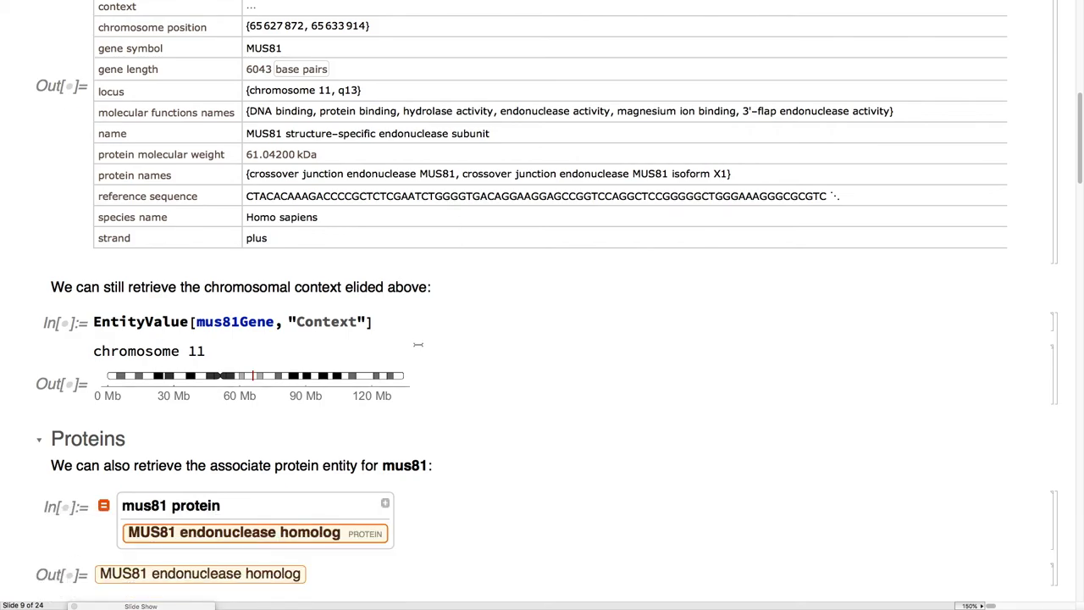
- Scroll through the mus81 and aconitase 1 protein property tables to the aconitaseProtein ribbon diagram
scroll(409, 343, down, 12)
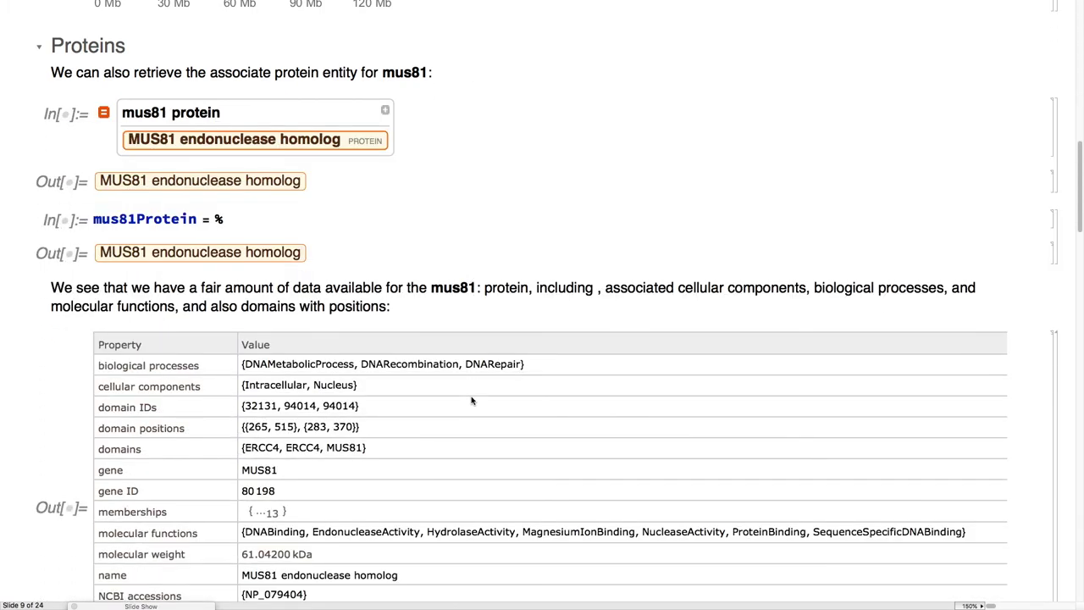
scroll(471, 401, down, 2)
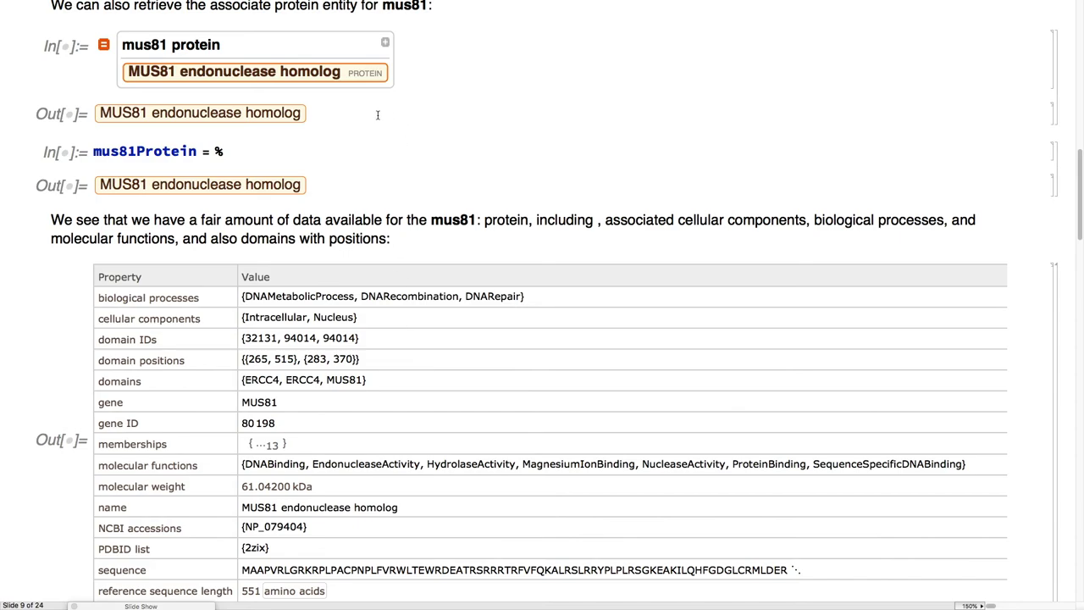
scroll(300, 195, down, 7)
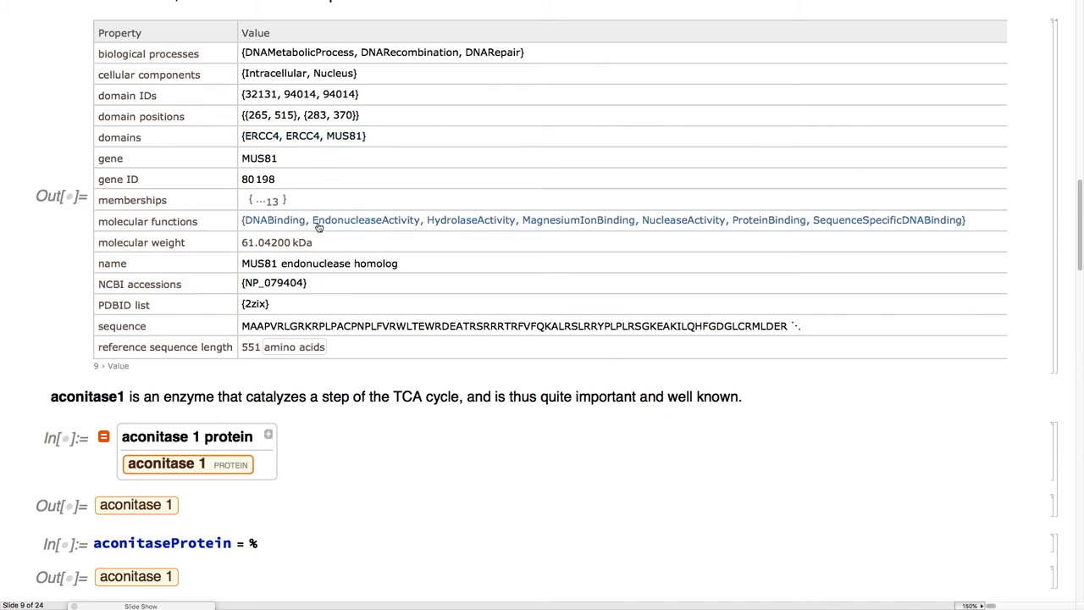
scroll(343, 283, up, 7)
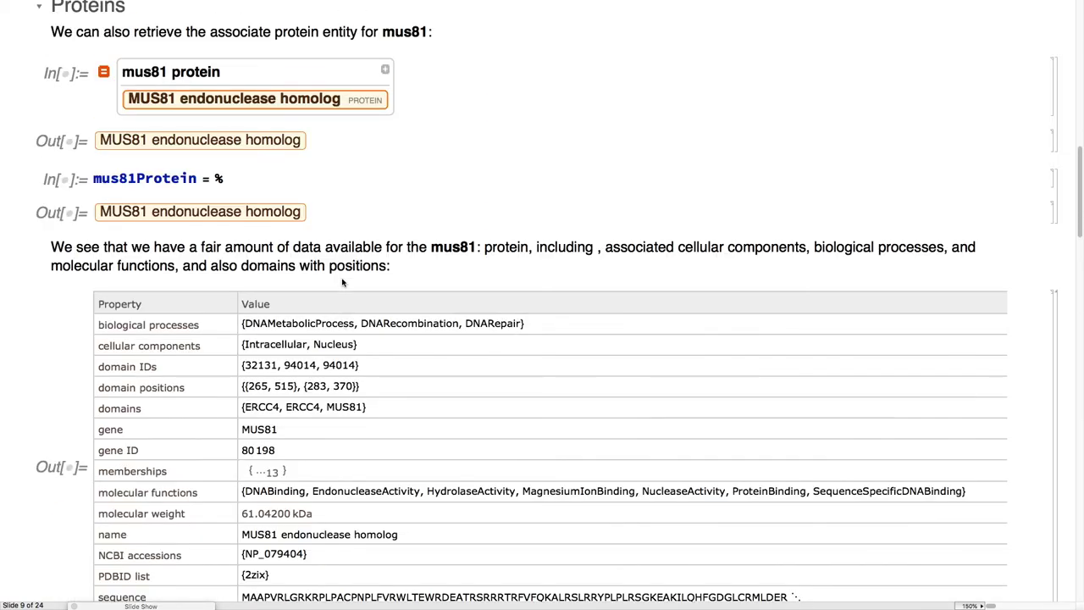
scroll(343, 283, down, 10)
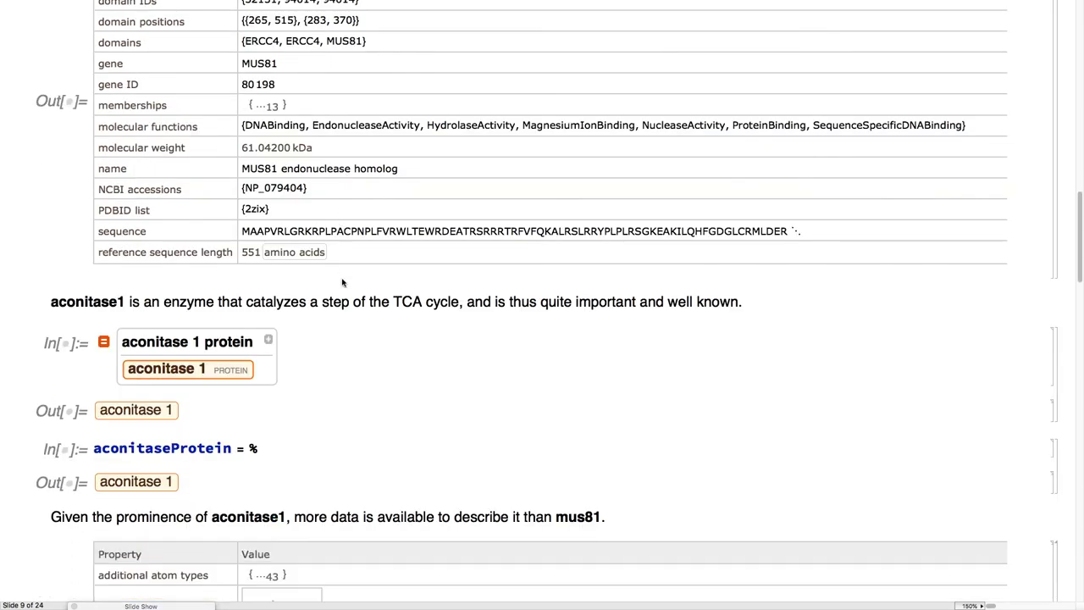
scroll(343, 282, down, 2)
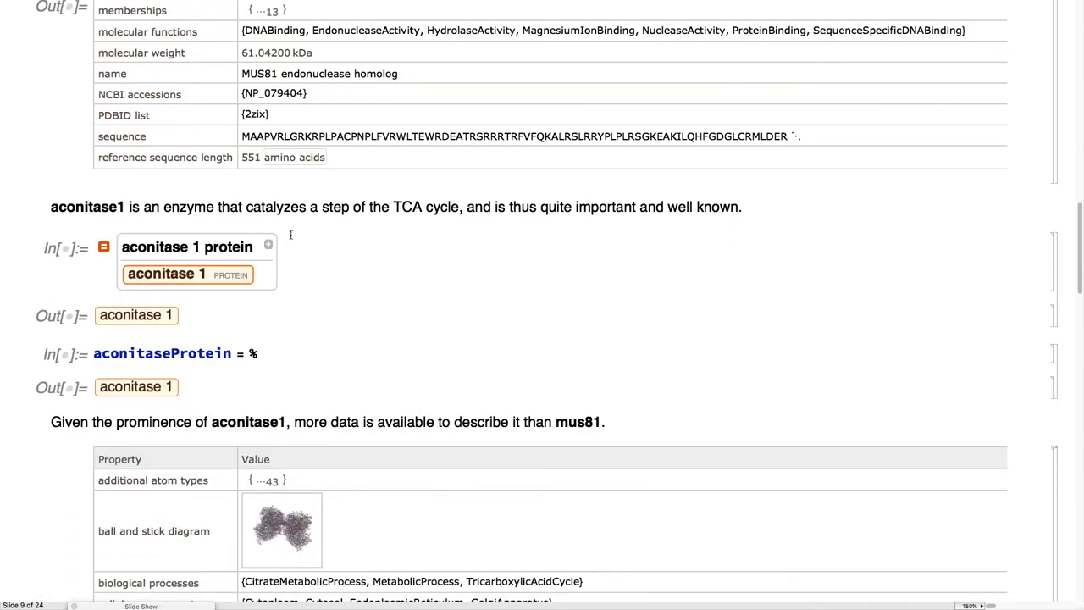
scroll(347, 238, down, 1)
scroll(347, 238, down, 8)
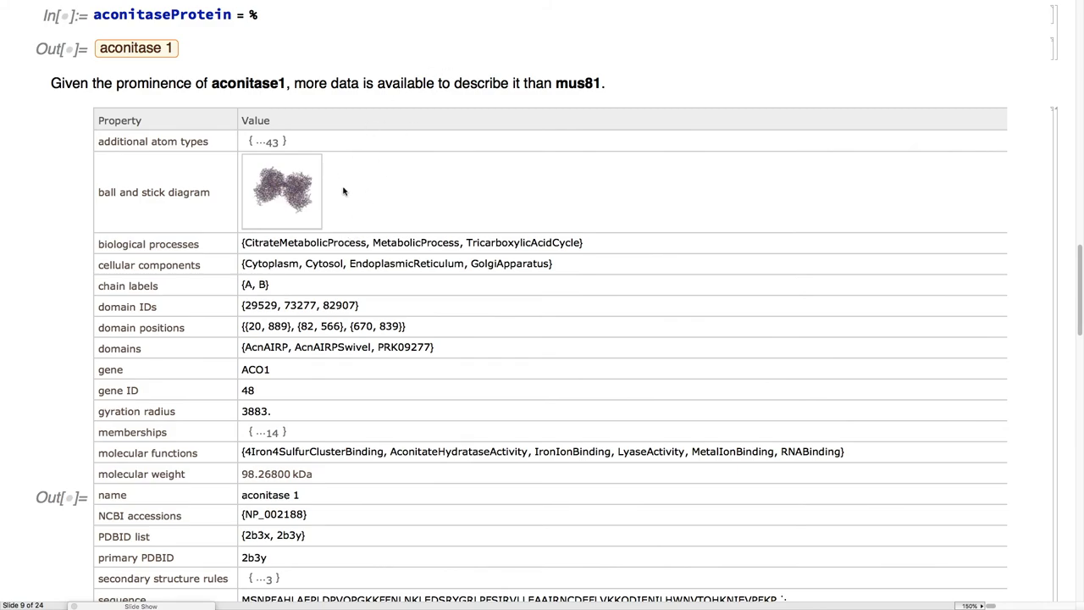
scroll(371, 354, down, 1)
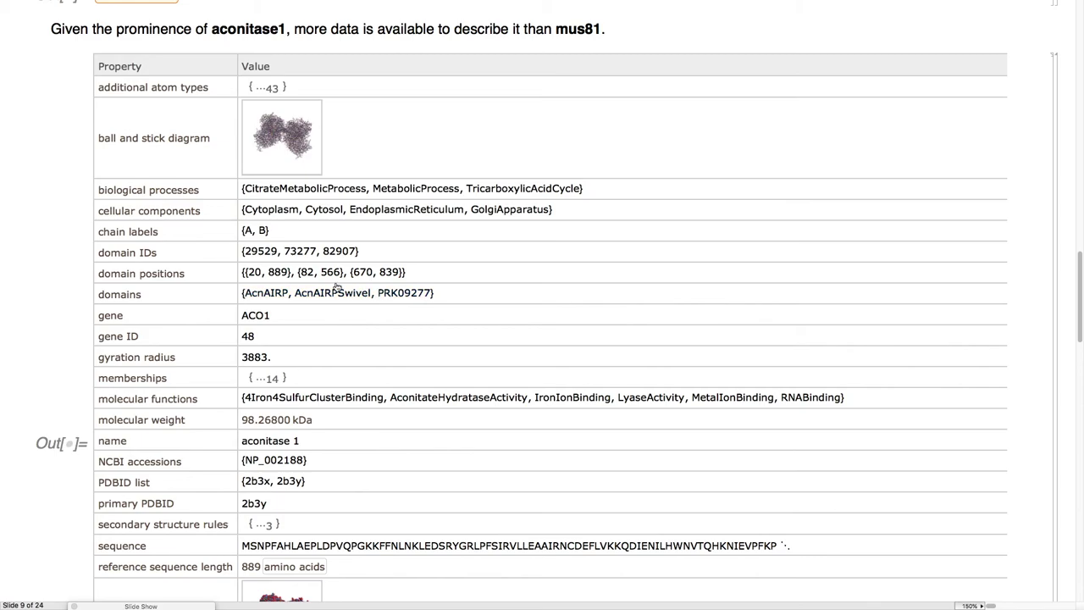
scroll(284, 231, down, 1)
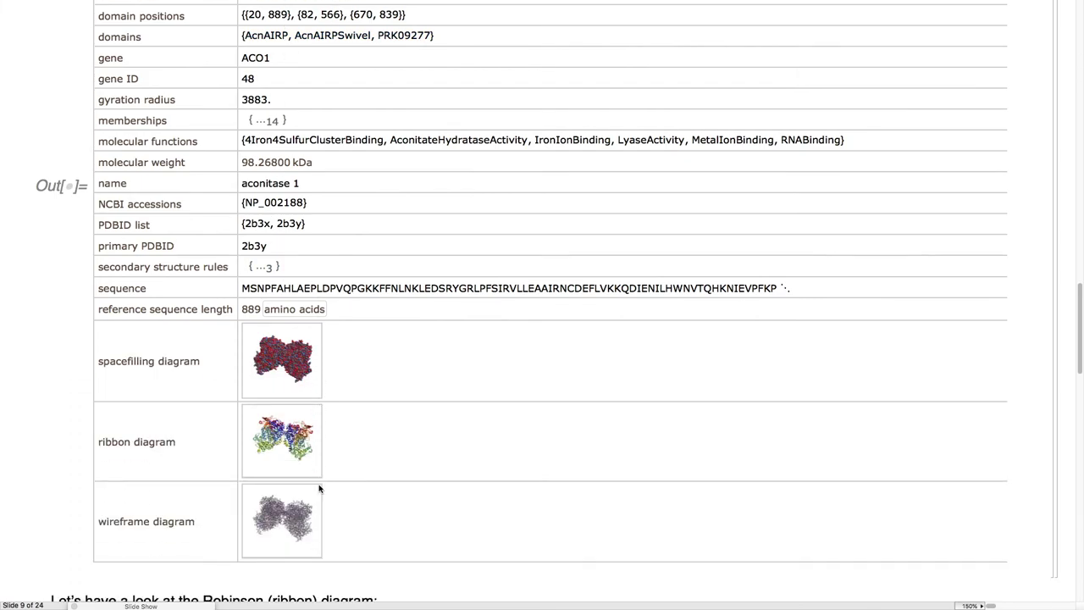
scroll(320, 488, down, 5)
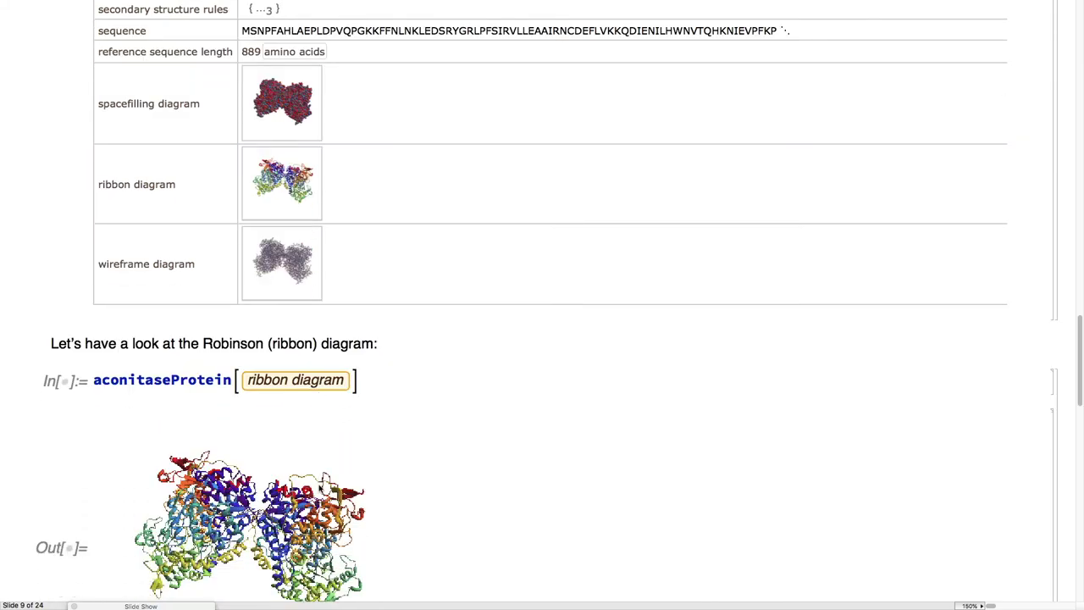
- Rotate the large ImageSize→Large aconitase ribbon to view its α-helices and β-sheets from another side
scroll(547, 301, down, 1)
scroll(322, 487, down, 5)
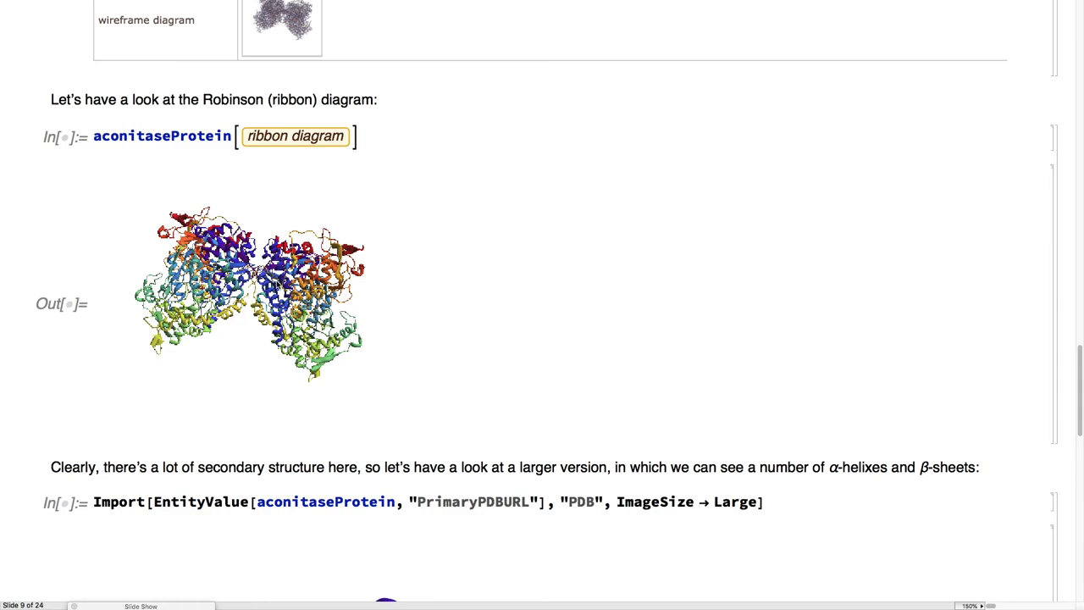
scroll(279, 285, down, 1)
scroll(280, 286, down, 8)
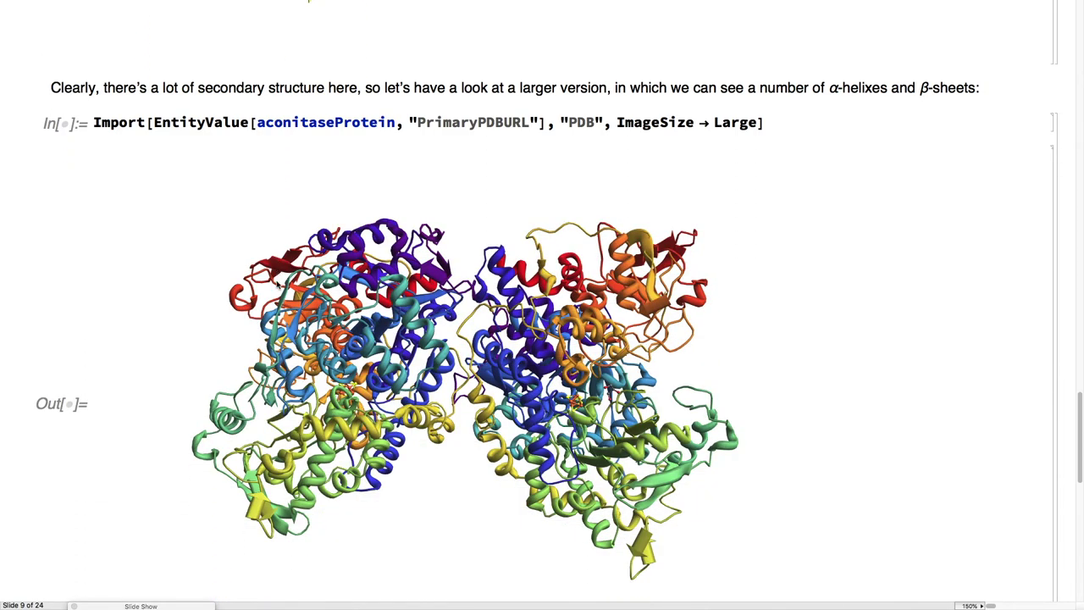
drag(353, 354, 325, 391)
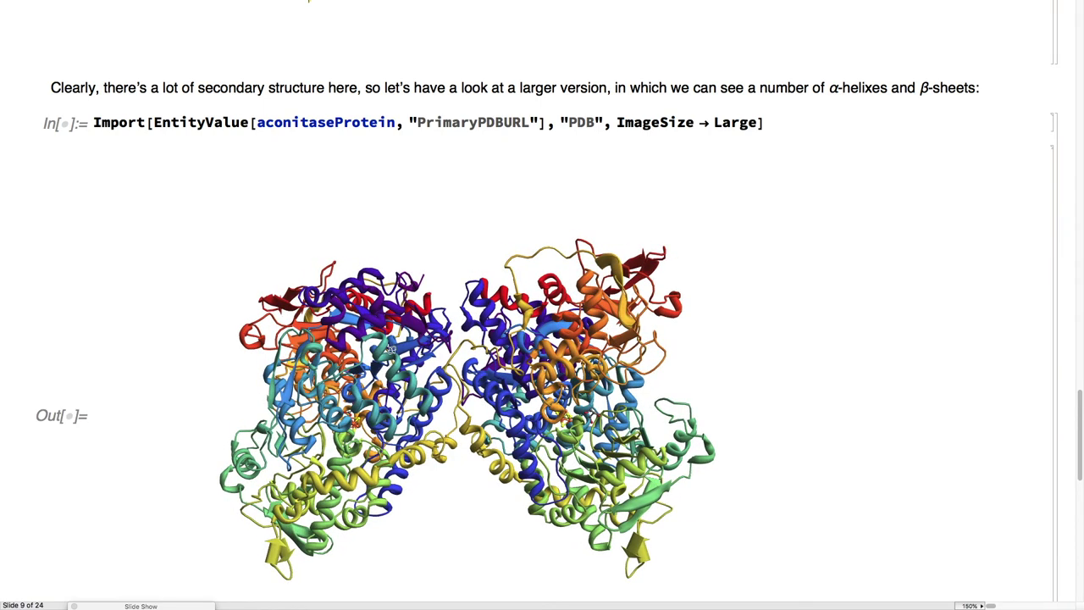
drag(498, 325, 550, 412)
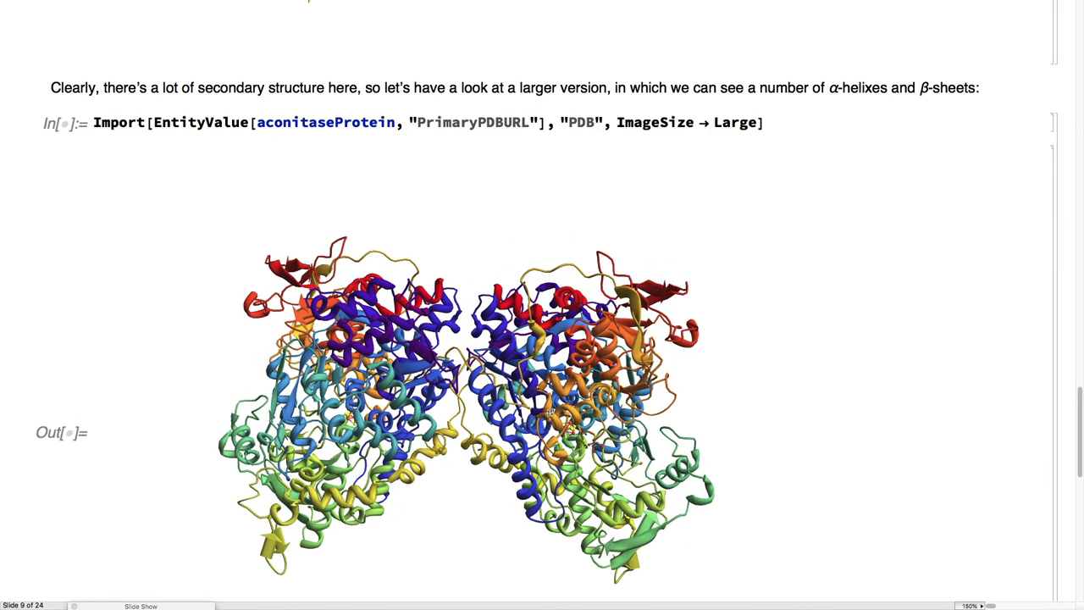
scroll(612, 447, down, 3)
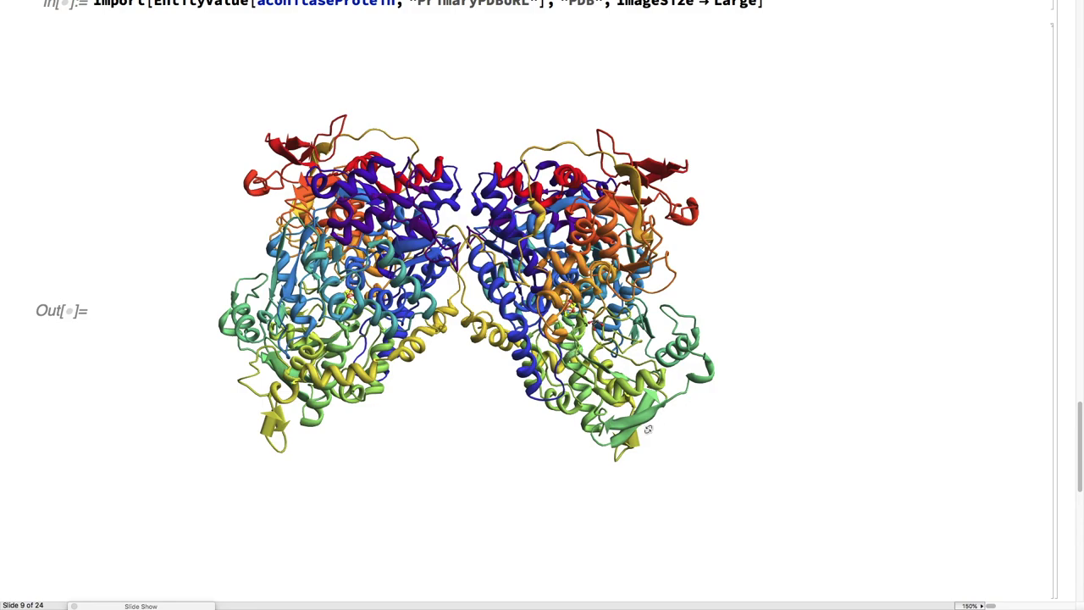
scroll(648, 430, up, 2)
scroll(648, 429, down, 12)
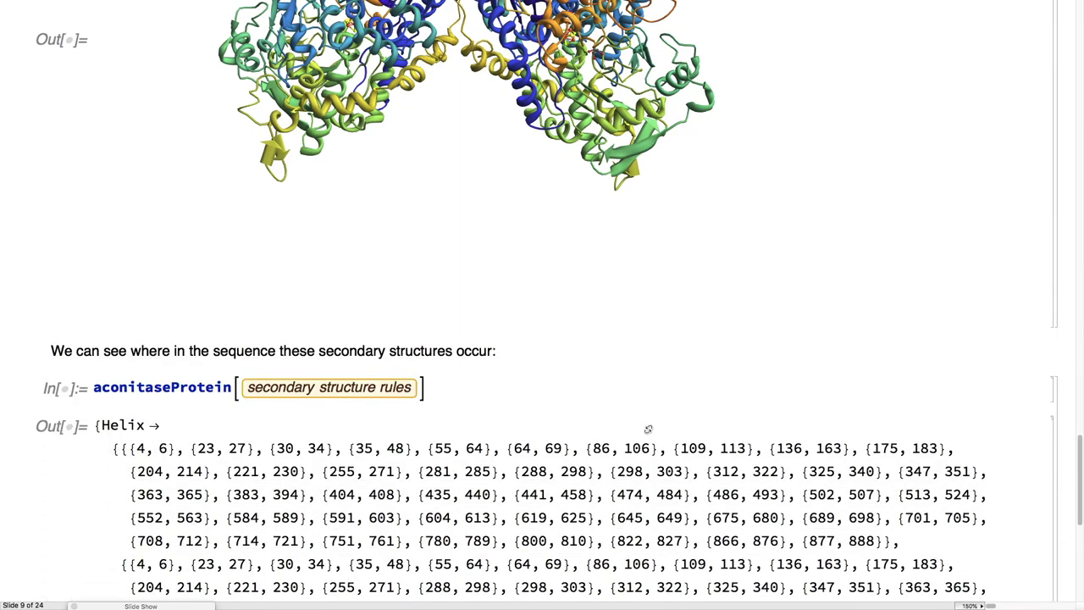
- Scroll past the aconitase Helix residue lists and rs1029 SNP table, then advance to slide 10, Data Functions
scroll(647, 429, down, 2)
scroll(648, 429, down, 1)
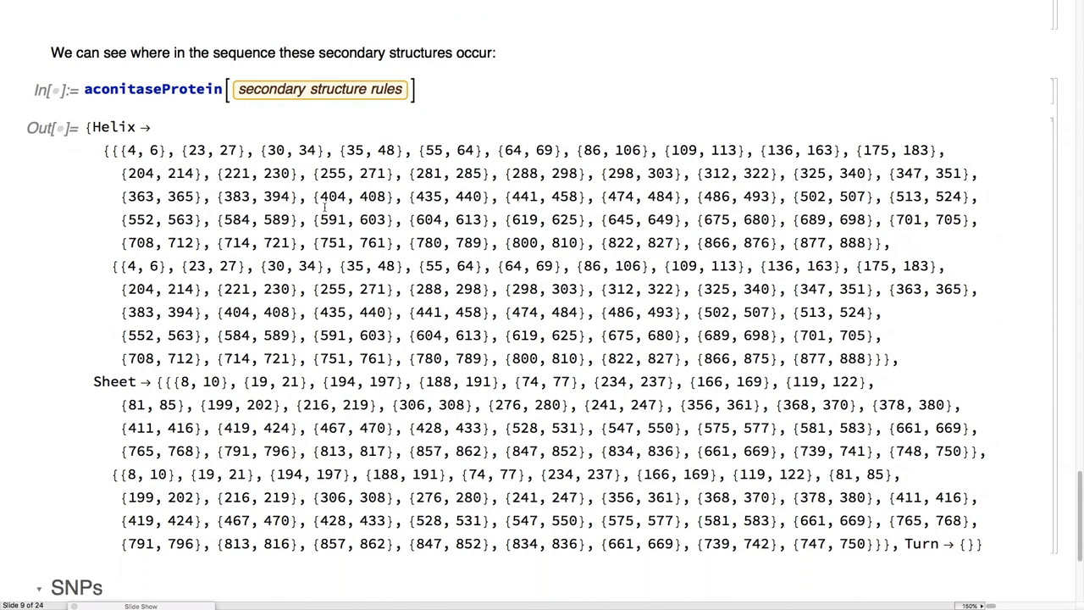
scroll(324, 207, down, 2)
scroll(324, 207, down, 10)
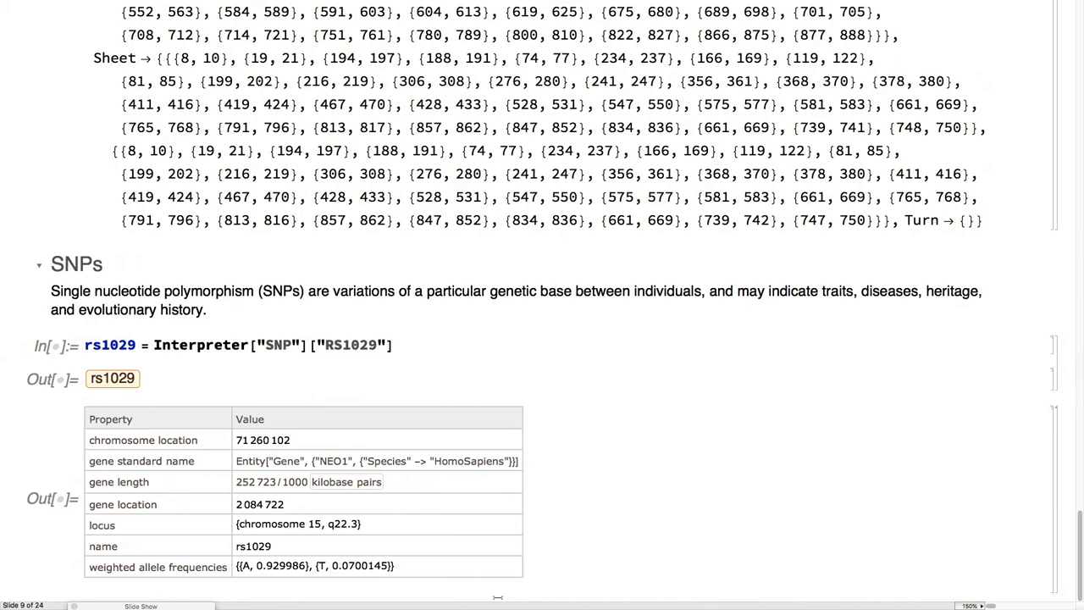
key(Page_Down)
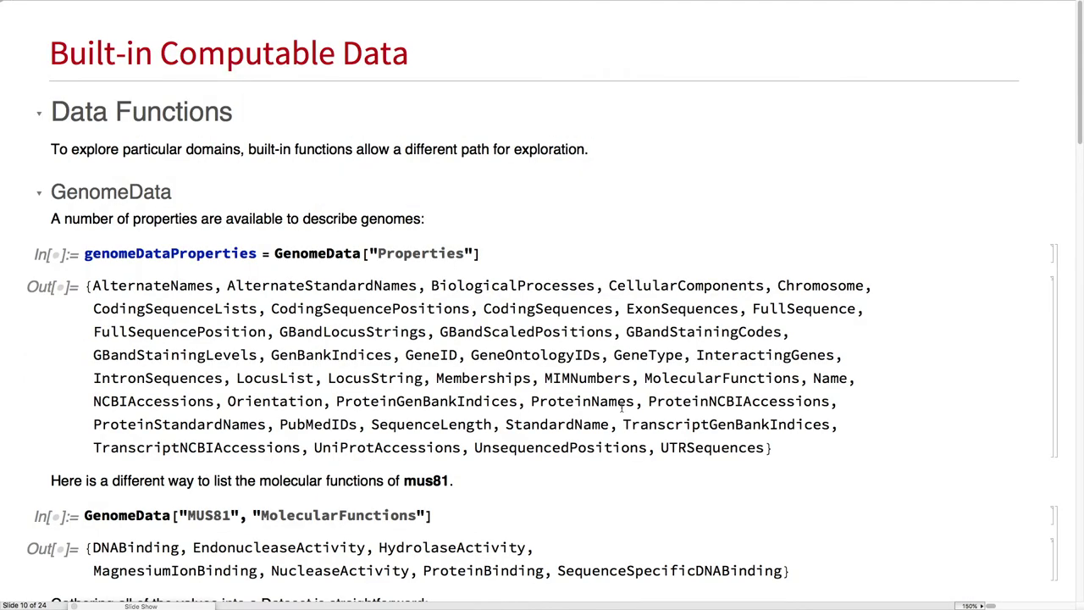
- Scroll through the GenomeData properties Dataset and the MUS81 property table
scroll(621, 408, down, 5)
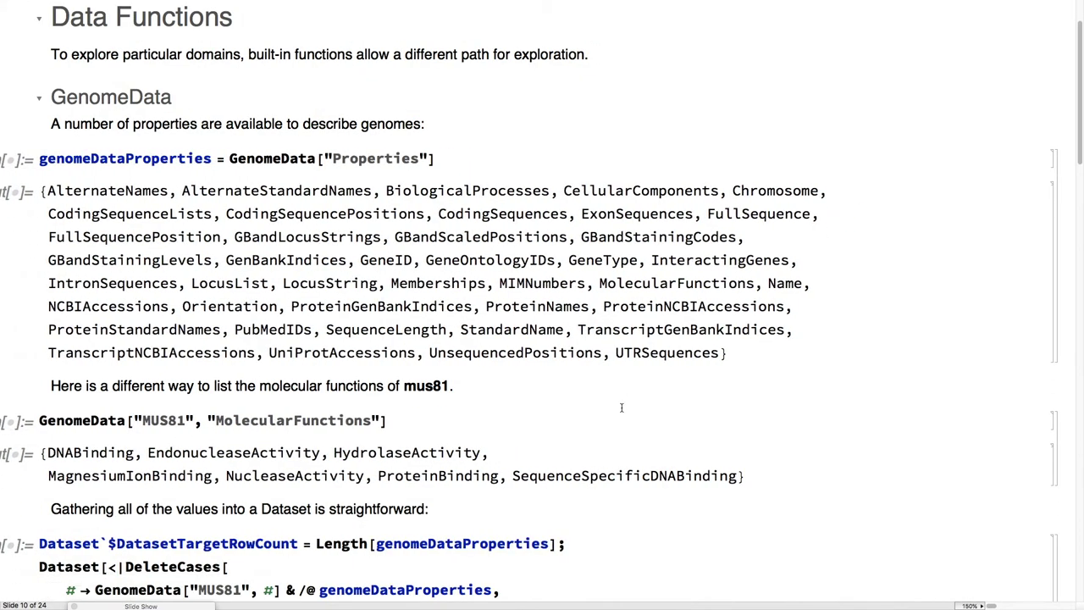
scroll(621, 408, down, 2)
scroll(621, 408, up, 6)
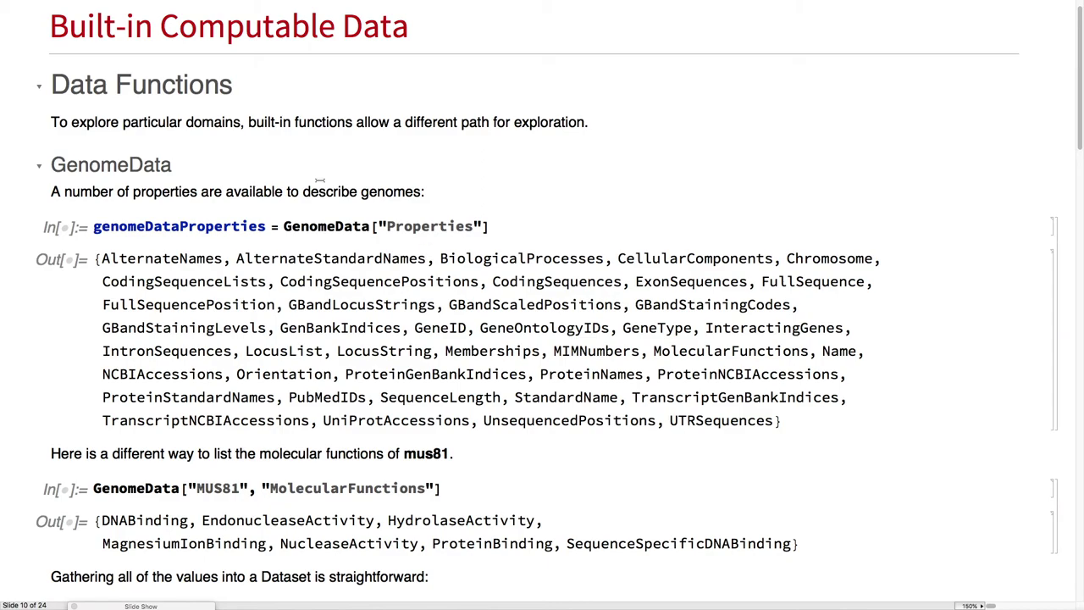
scroll(258, 241, down, 1)
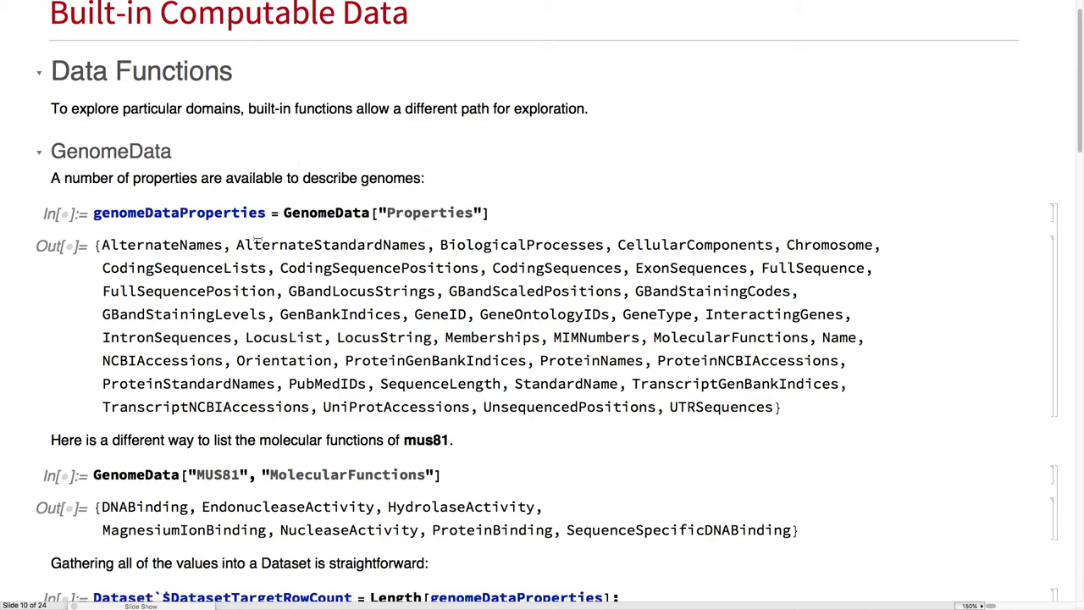
scroll(257, 241, down, 10)
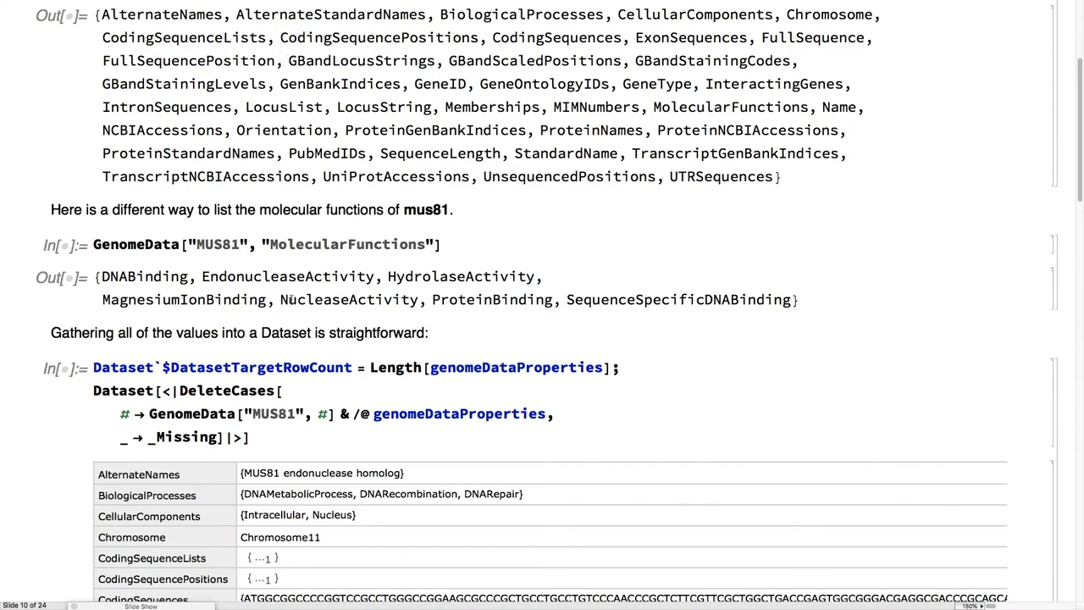
scroll(283, 301, down, 17)
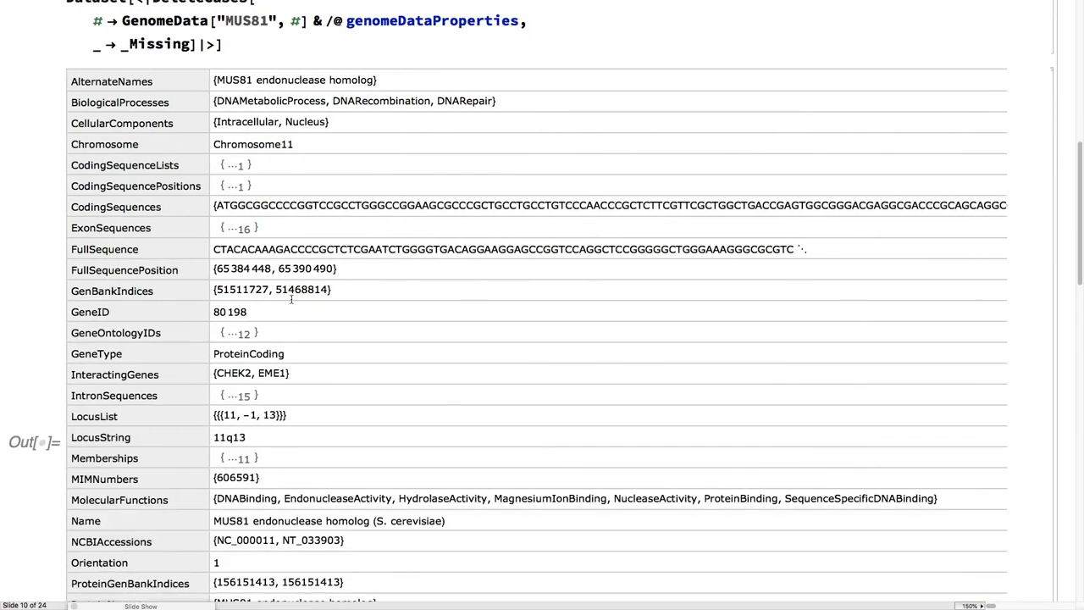
scroll(291, 298, down, 13)
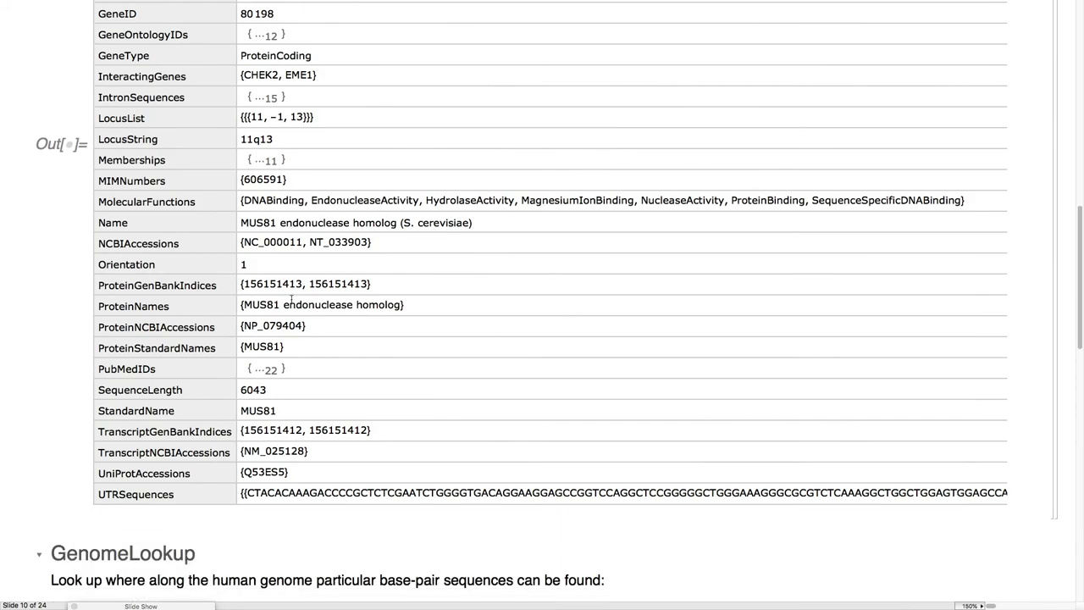
scroll(291, 301, down, 19)
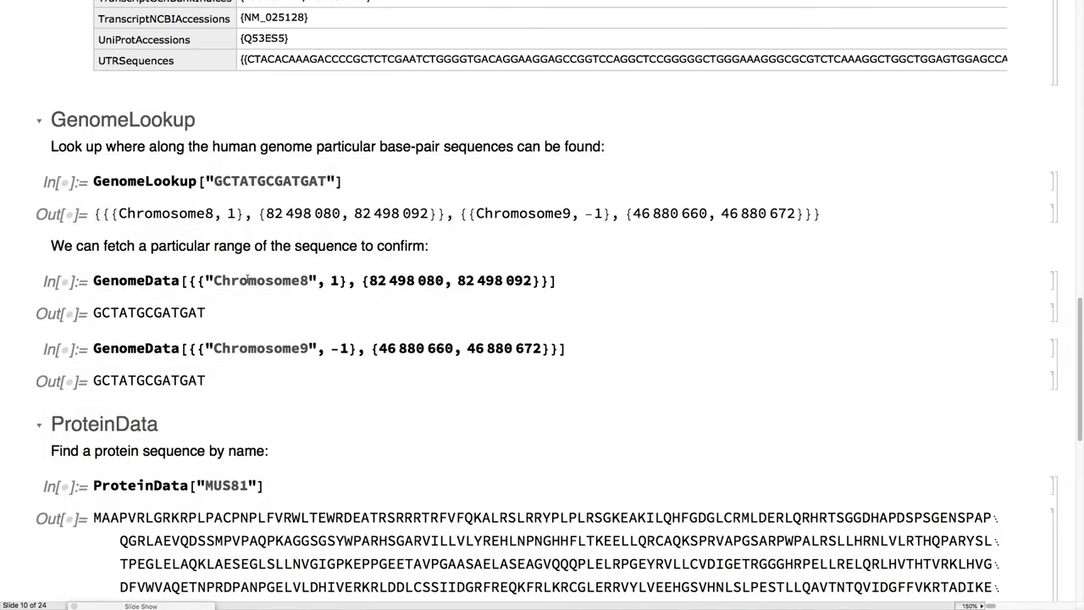
- Click into the GenomeLookup sequence query and move on to the ProteinData section showing MUS81's sequence
click(240, 182)
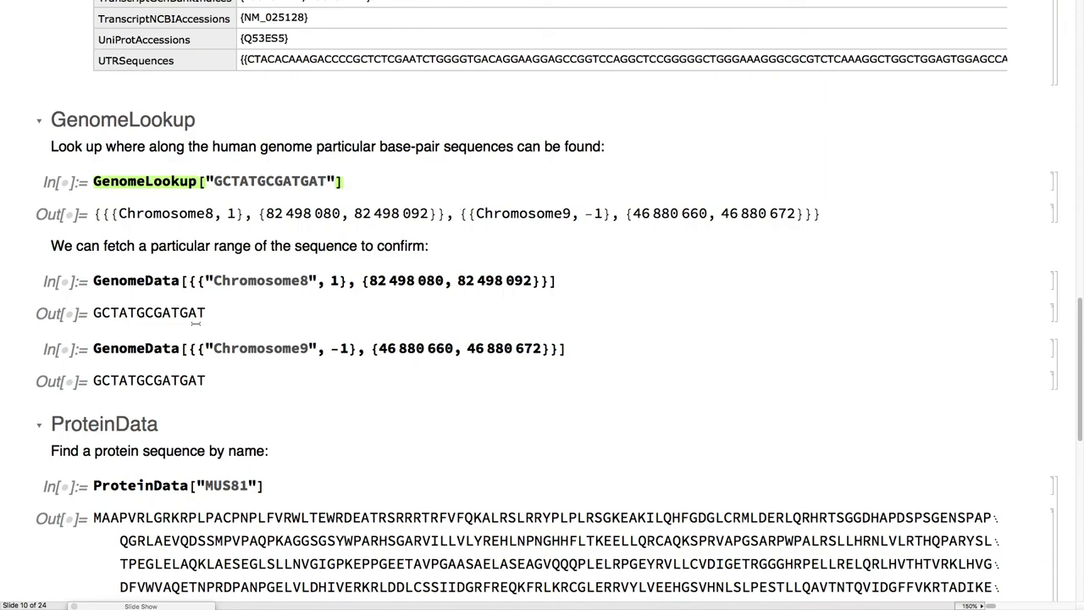
scroll(318, 289, up, 2)
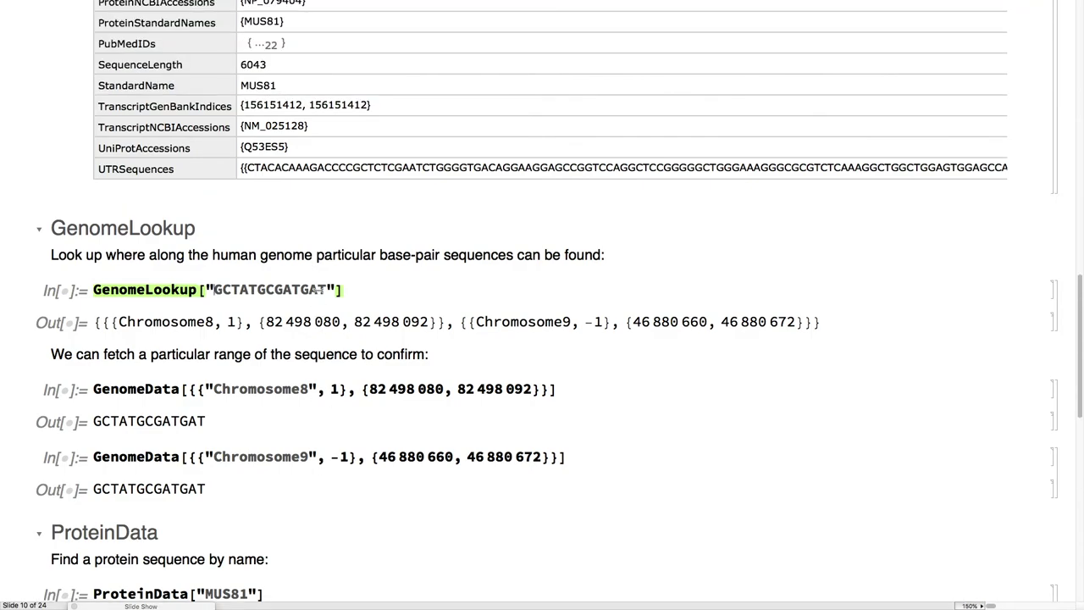
scroll(317, 289, down, 10)
- Scroll the ProteinData property table, then advance to slide 12 on NCBI Entrez E-Utilities
scroll(318, 289, down, 1)
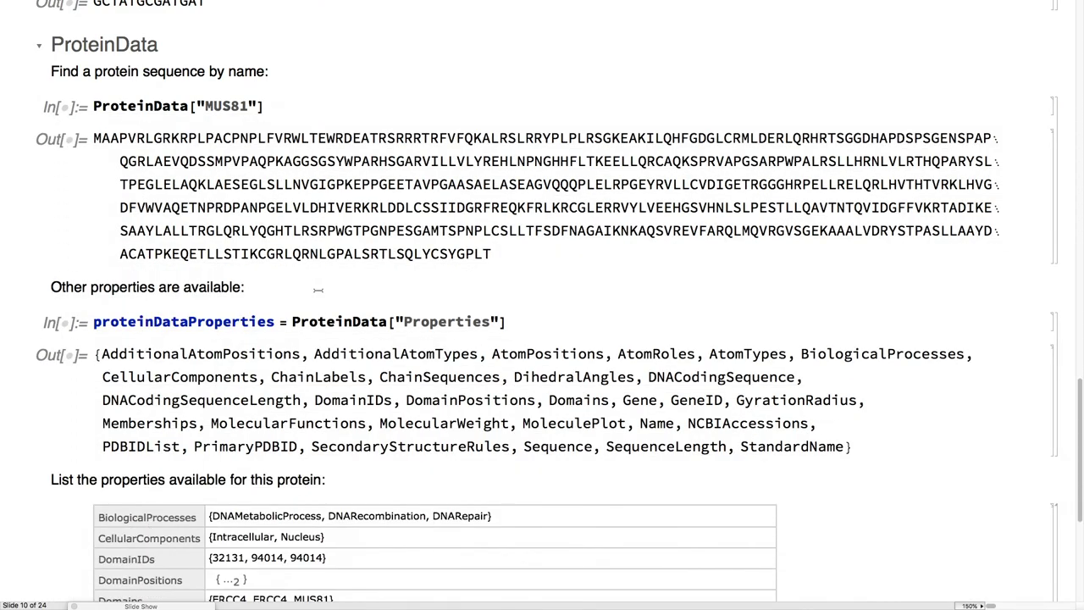
scroll(328, 184, down, 14)
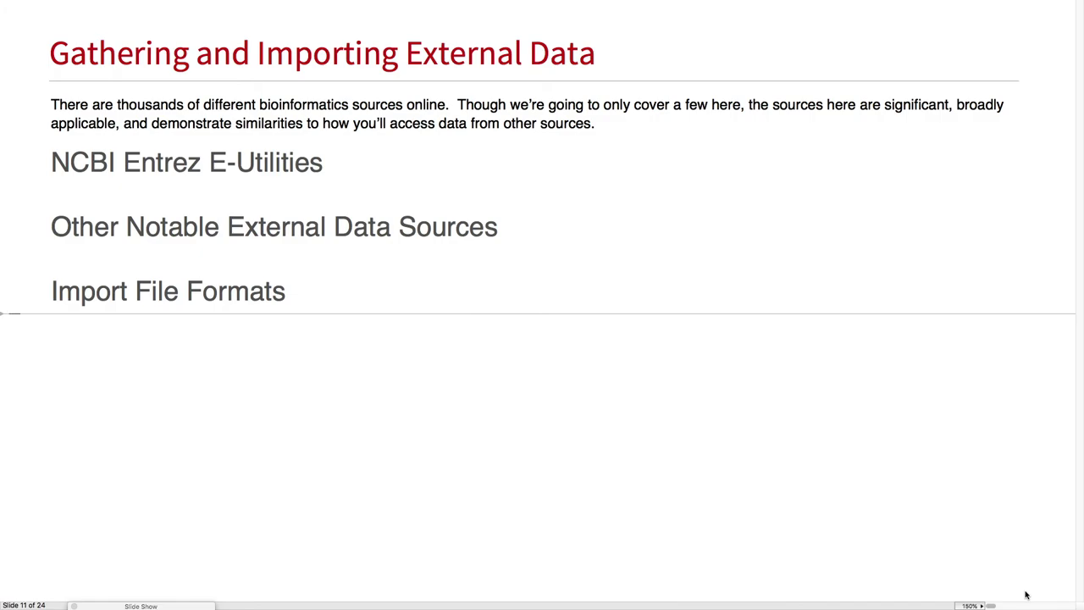
key(Right)
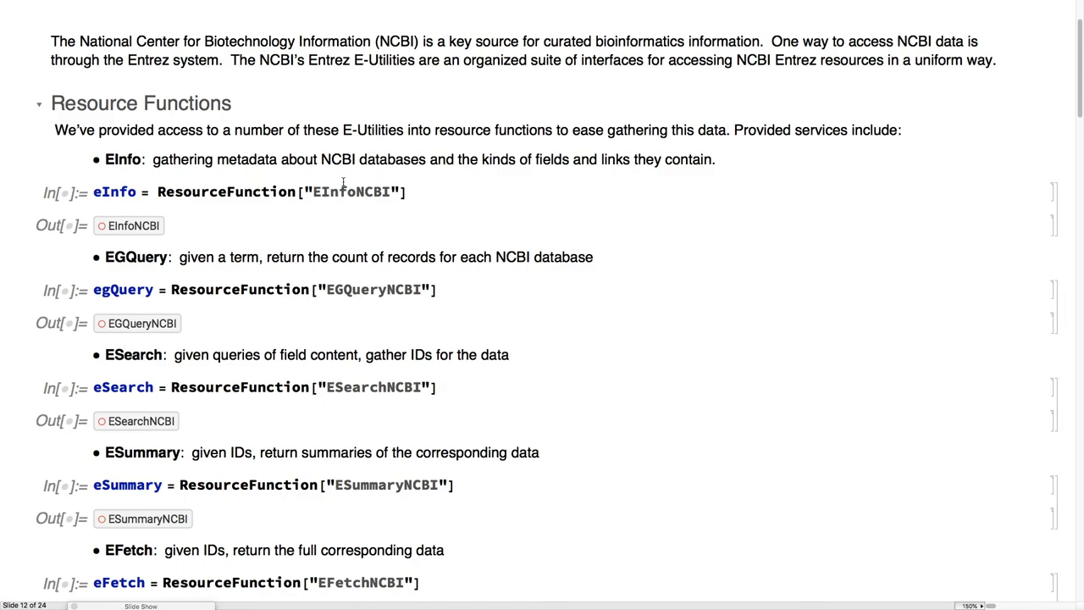
- Scroll past the eInfo fields table to the EGQuery MUS81 per-database record counts
scroll(343, 183, down, 2)
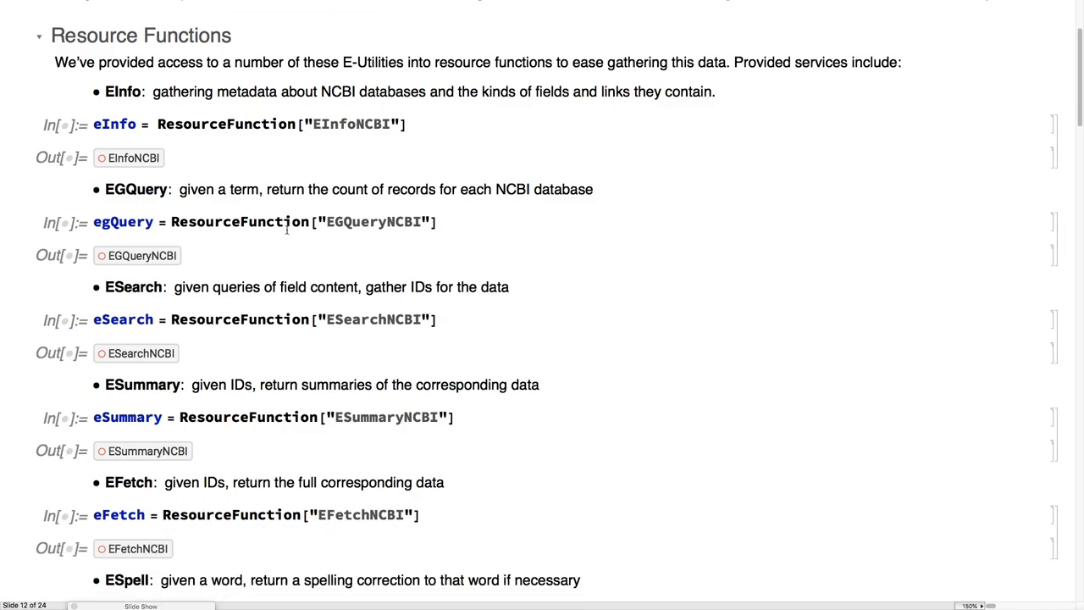
scroll(287, 229, down, 5)
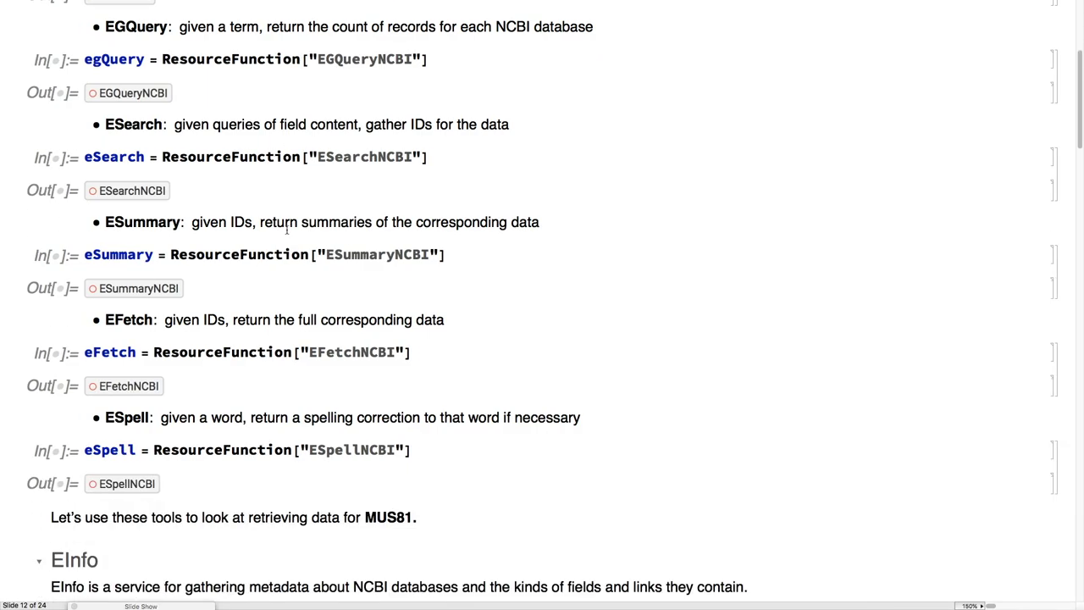
scroll(287, 228, down, 7)
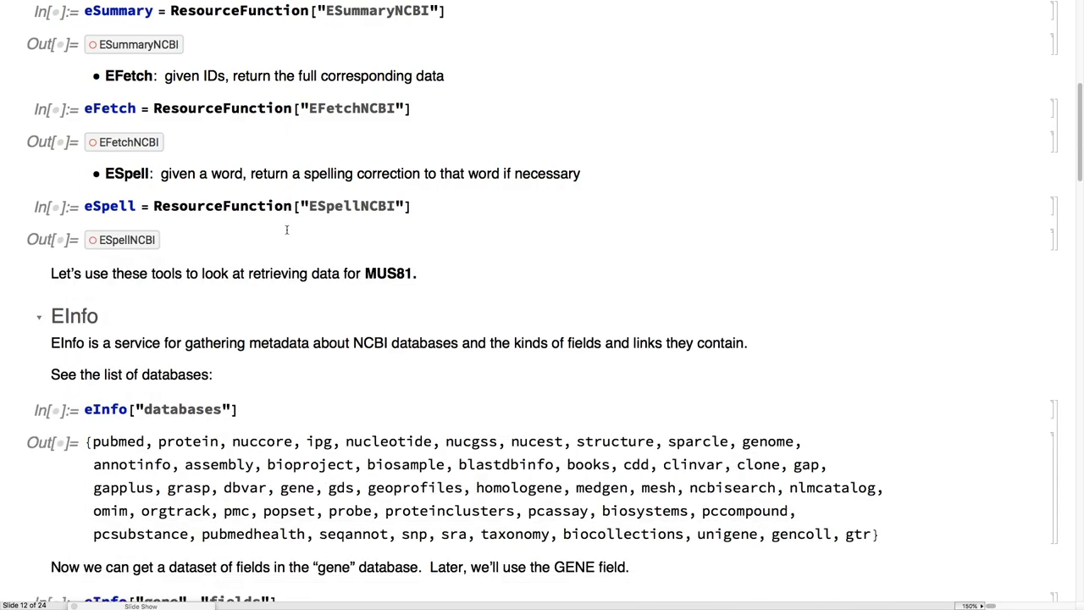
scroll(288, 229, down, 7)
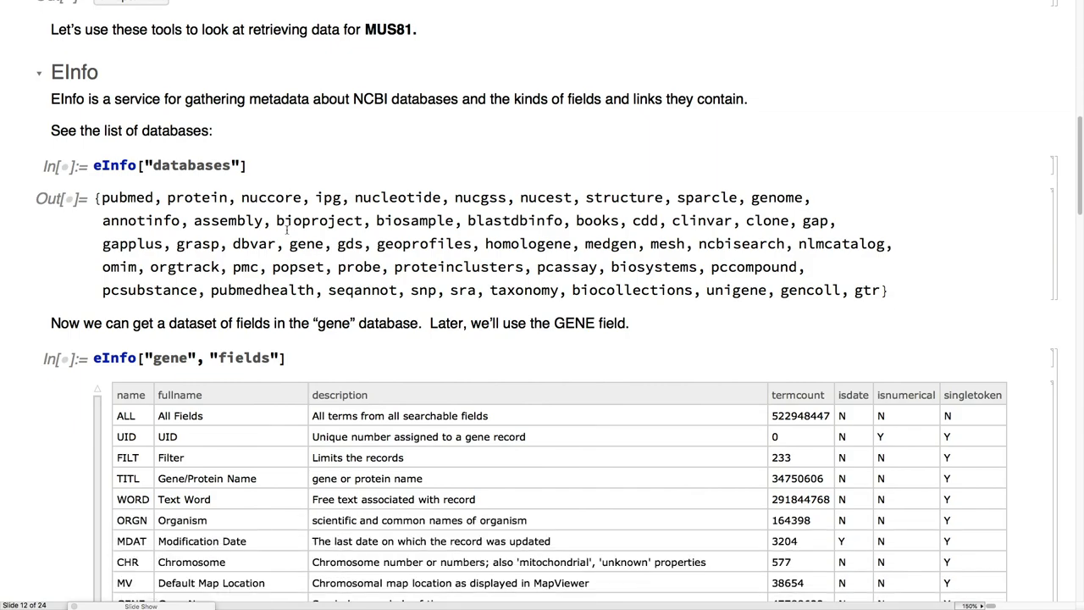
scroll(287, 229, down, 1)
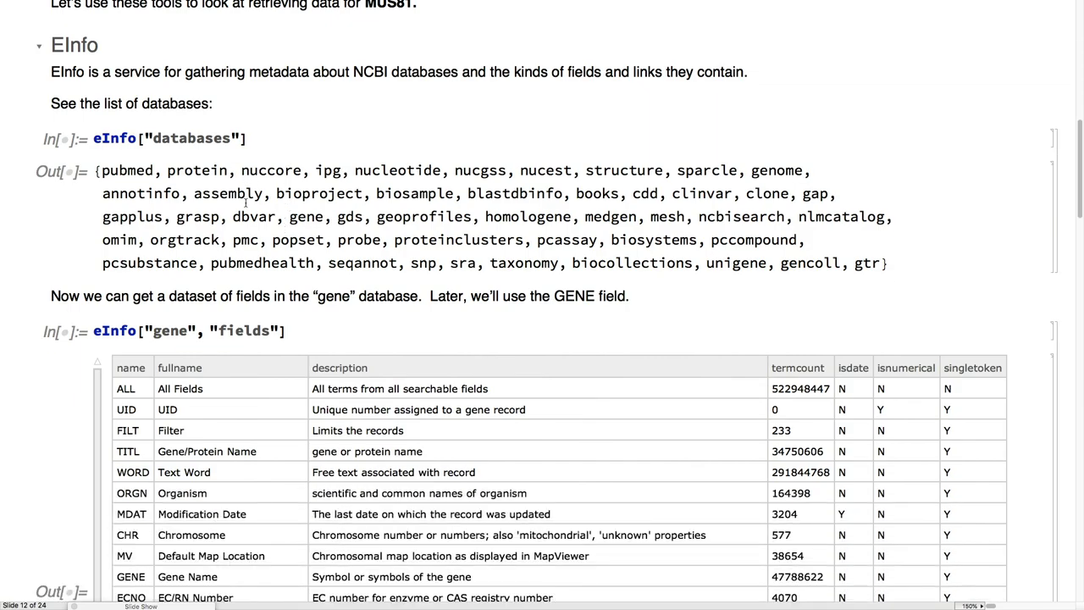
scroll(268, 228, down, 5)
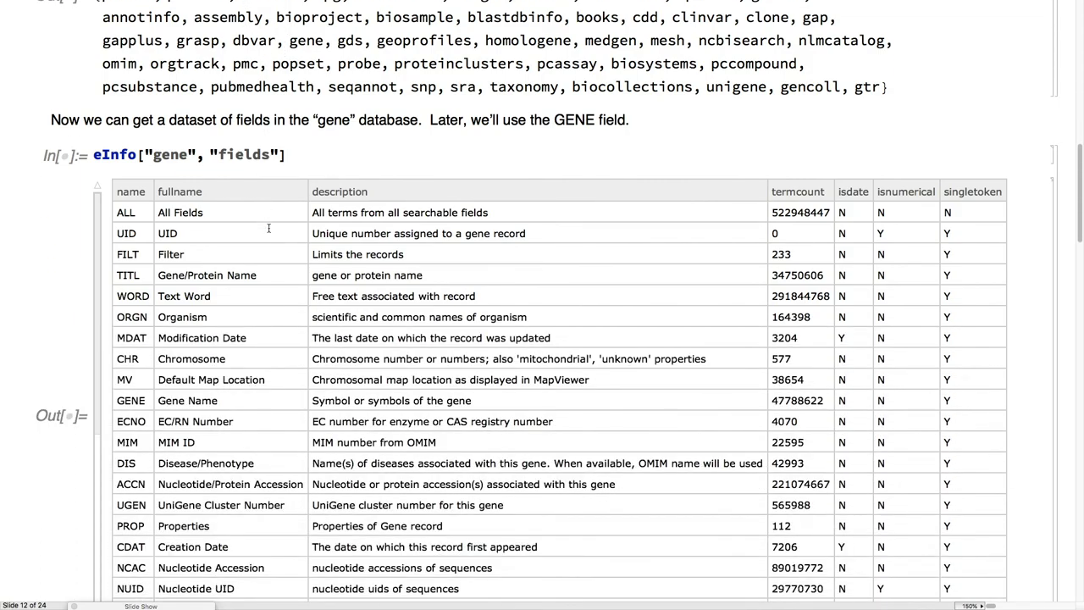
scroll(302, 336, down, 4)
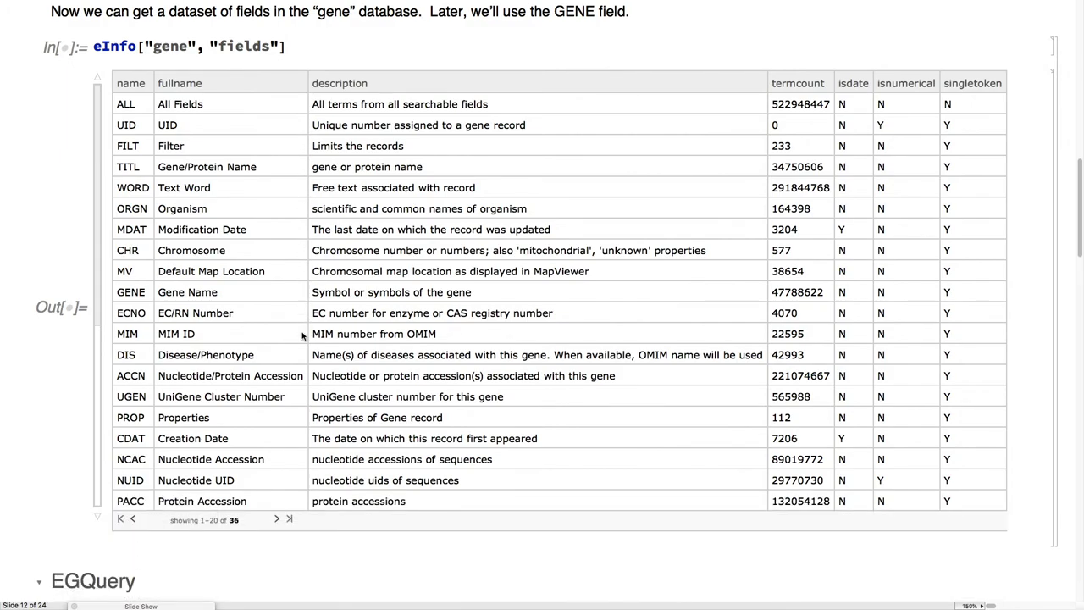
scroll(302, 336, down, 3)
scroll(262, 278, up, 4)
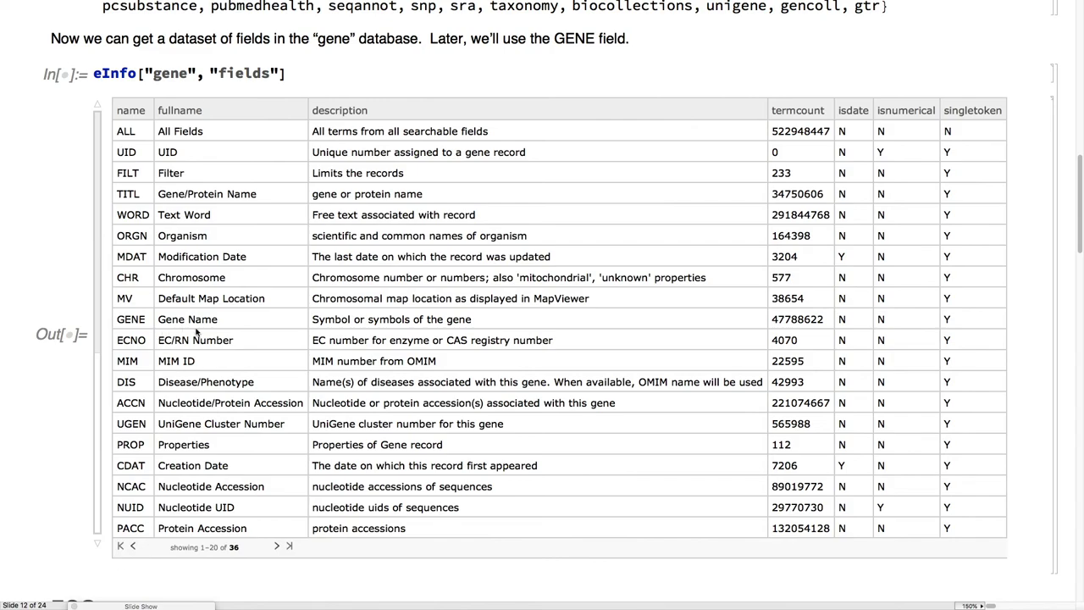
scroll(278, 326, up, 1)
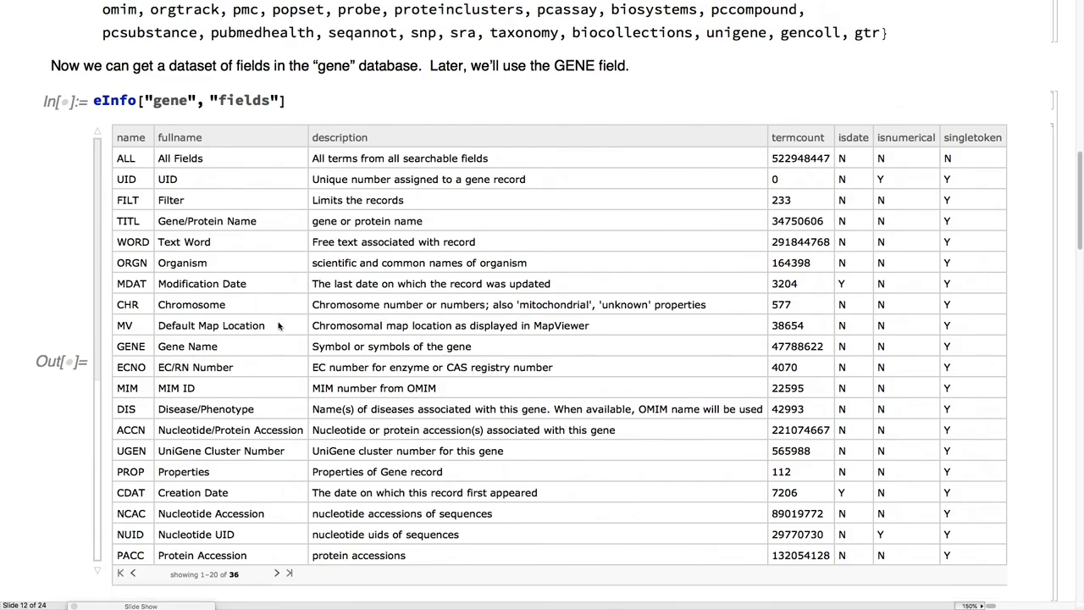
scroll(279, 326, down, 3)
scroll(278, 326, down, 10)
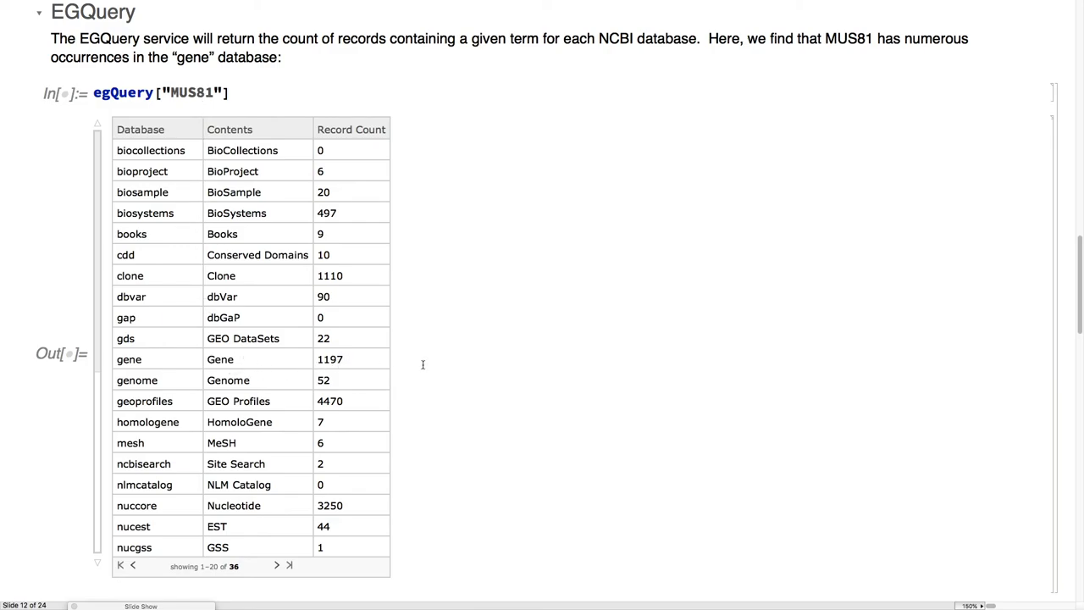
- Review the eInfo and ESearch cells, placing the cursor in the eInfo input
scroll(422, 364, up, 2)
scroll(423, 364, down, 10)
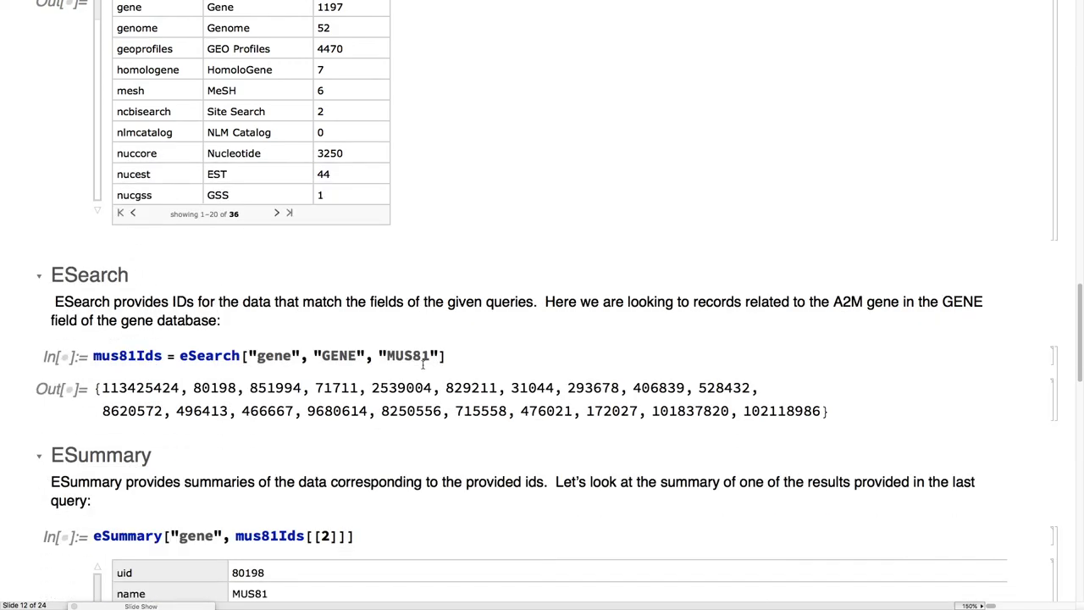
scroll(423, 364, down, 3)
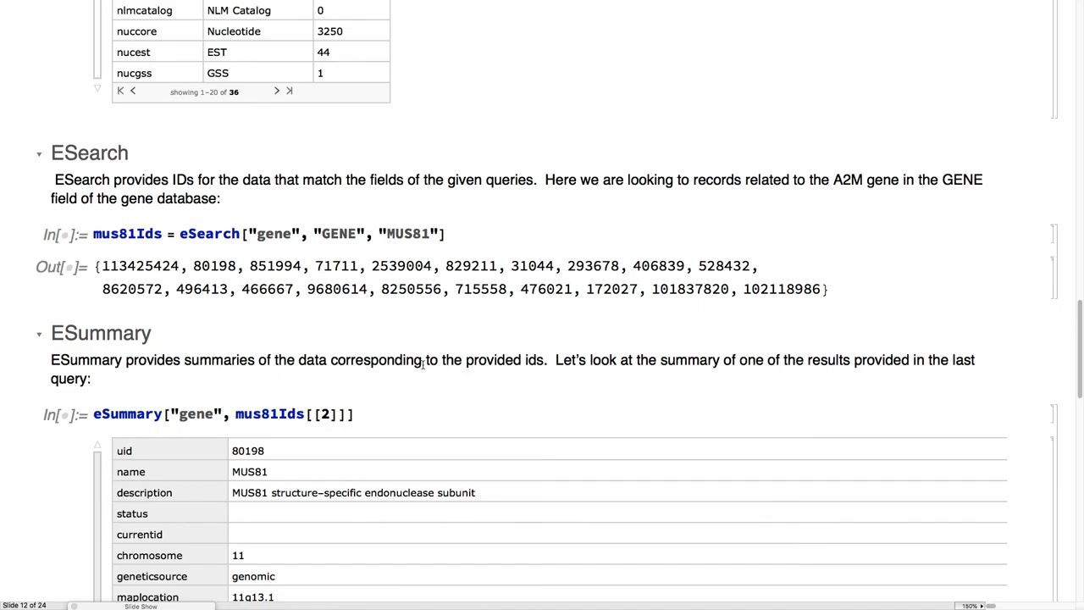
scroll(423, 363, down, 3)
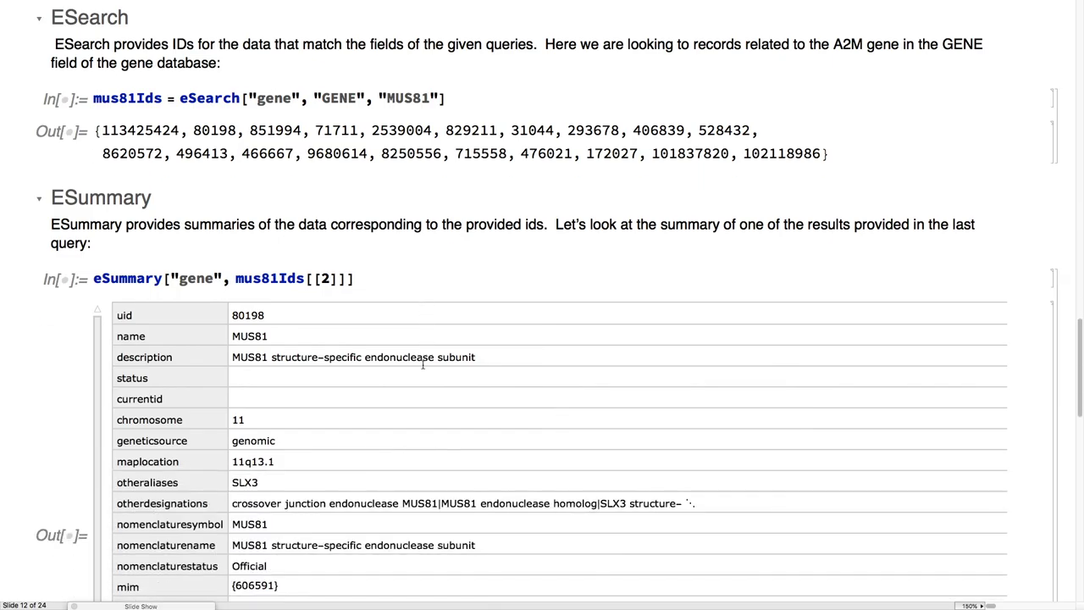
scroll(423, 362, up, 20)
click(426, 328)
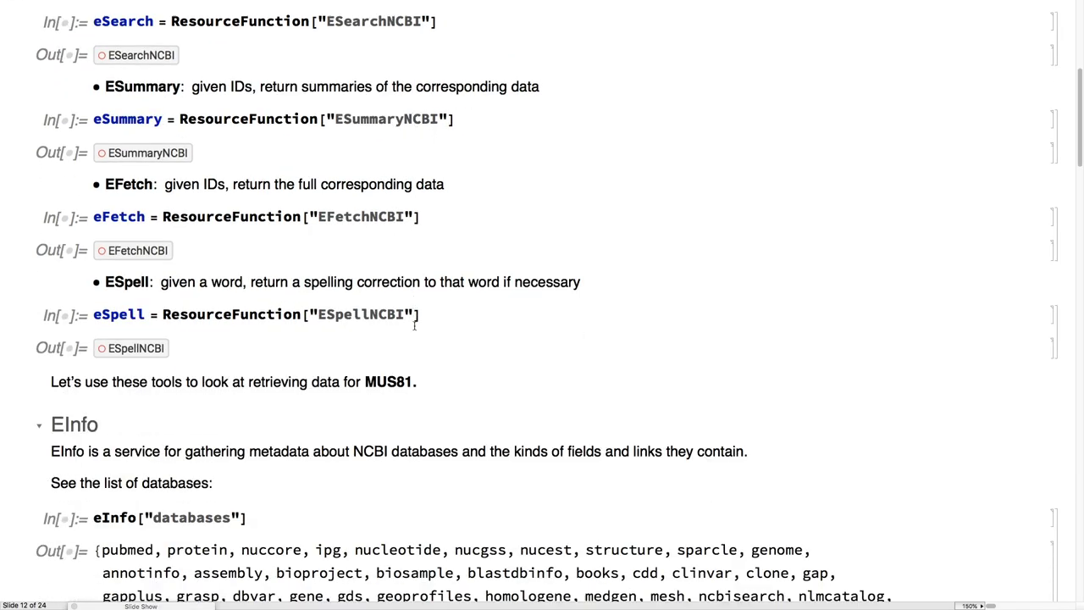
- Highlight MUS81 in the eSearch query and bring up the ESummary table for uid 80198
scroll(414, 326, down, 20)
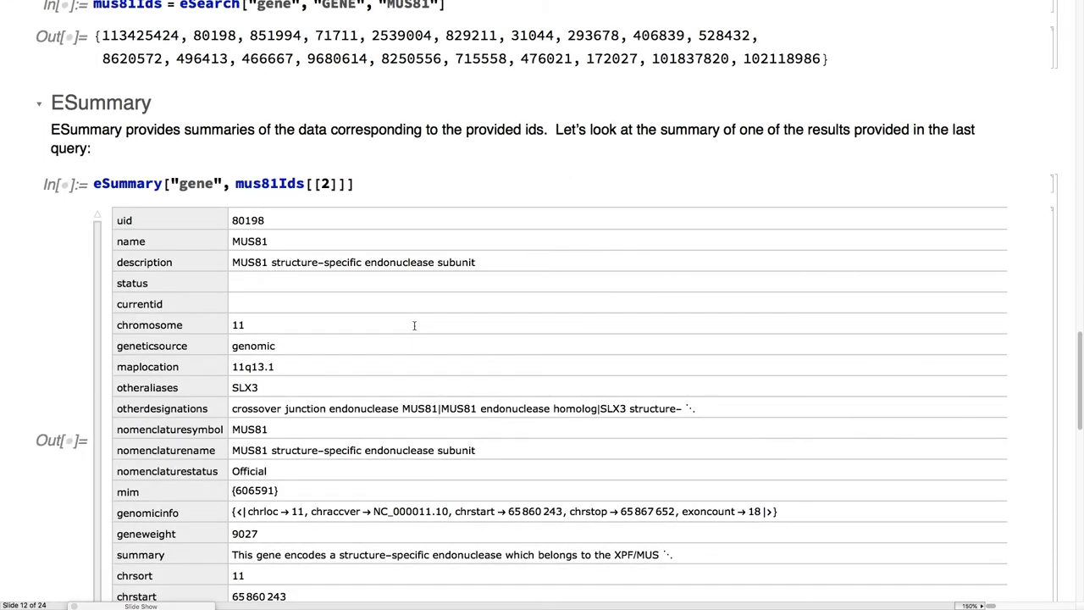
scroll(414, 325, down, 5)
scroll(414, 325, up, 15)
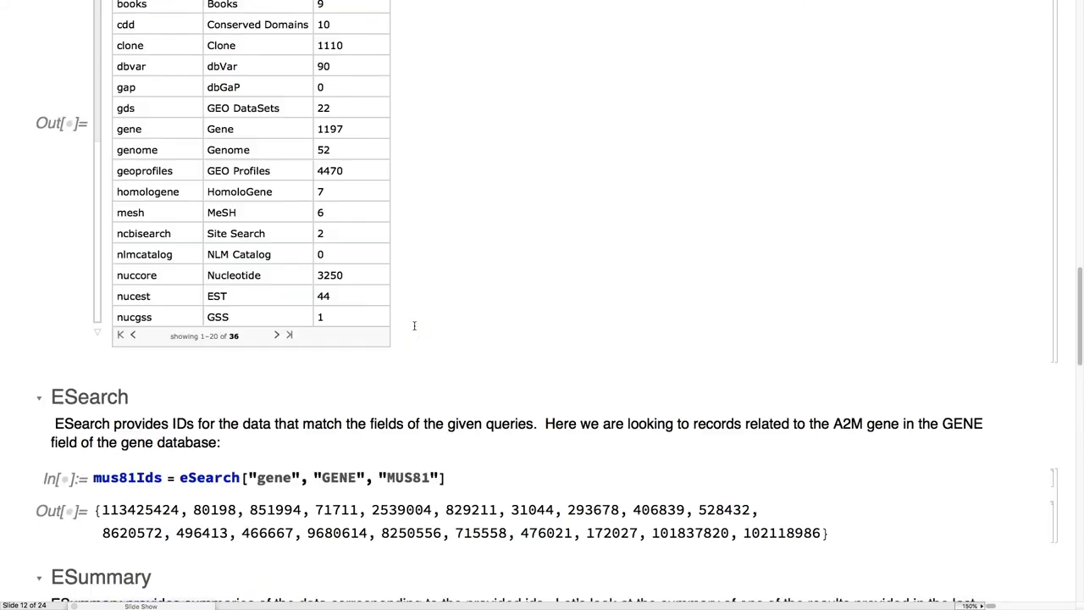
scroll(414, 325, down, 5)
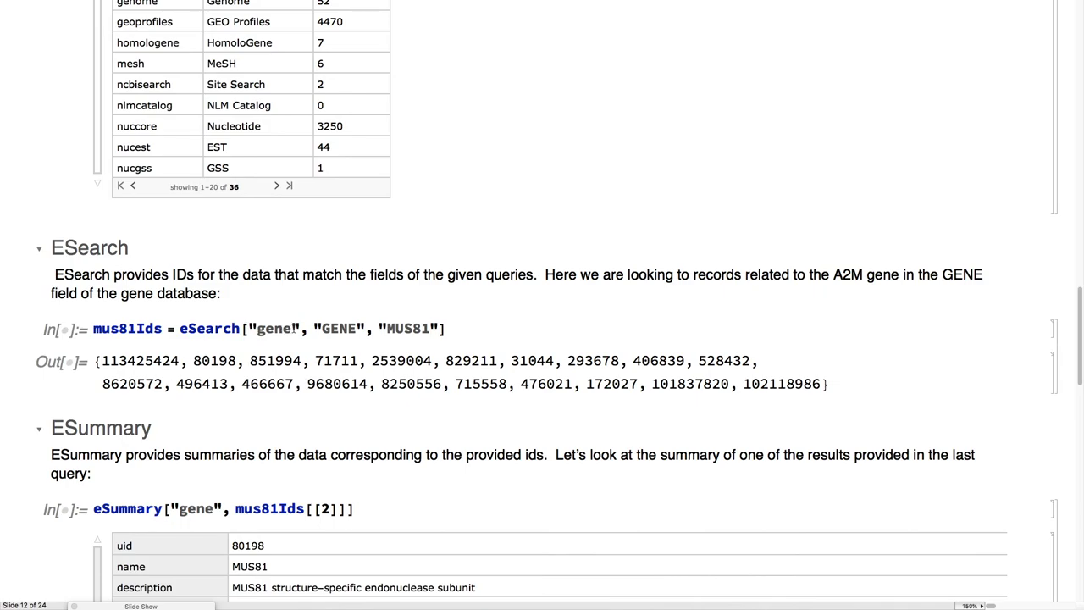
click(367, 331)
double_click(406, 328)
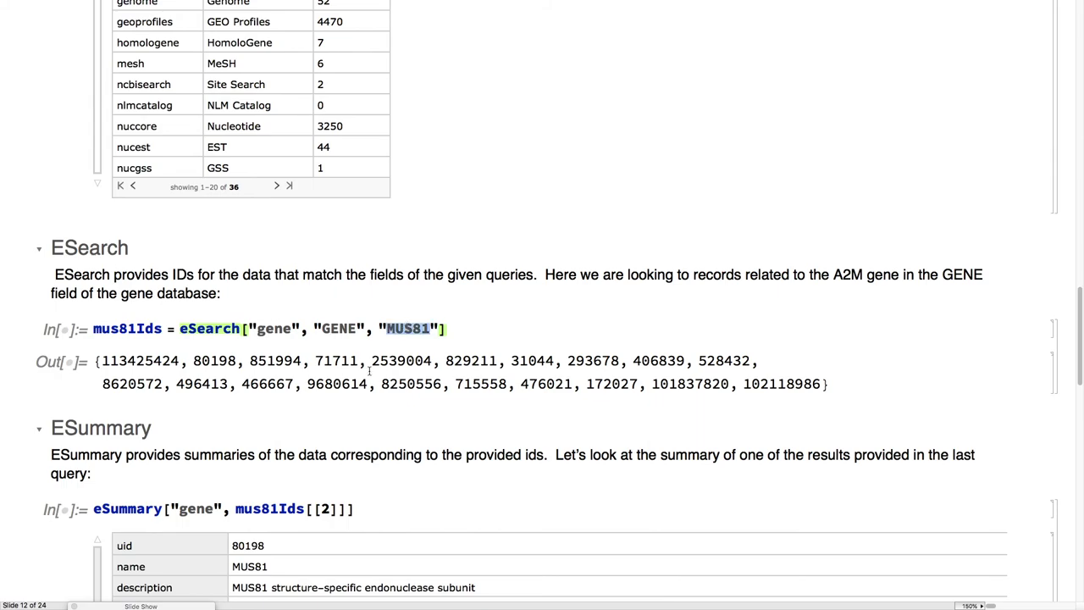
scroll(369, 370, up, 2)
scroll(369, 370, down, 10)
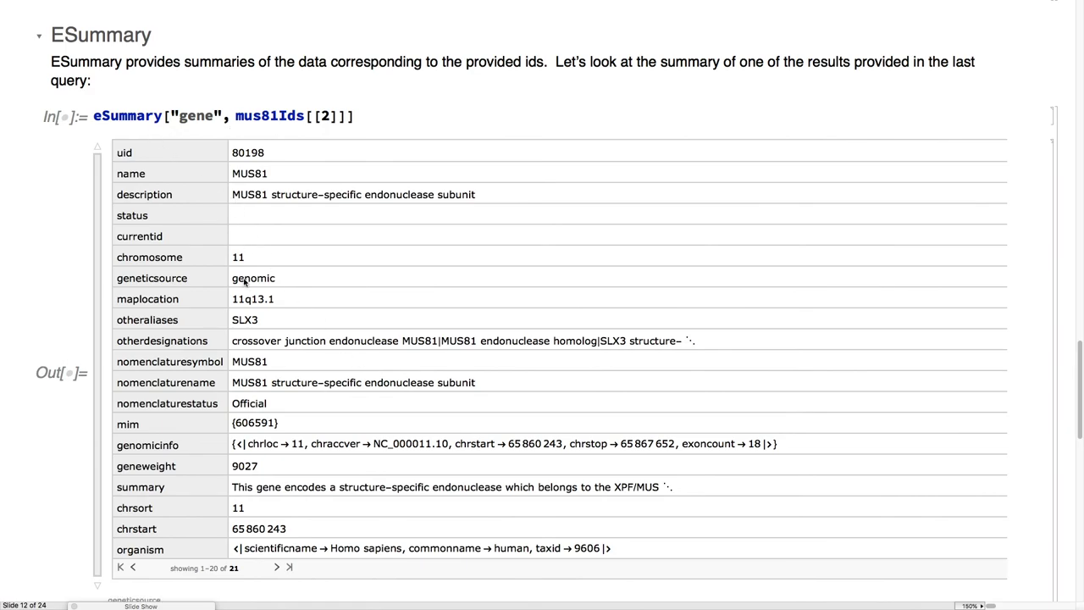
- Scroll through EFetch, ESpell and For more information, then advance to slide 13
scroll(244, 283, down, 2)
scroll(255, 364, down, 15)
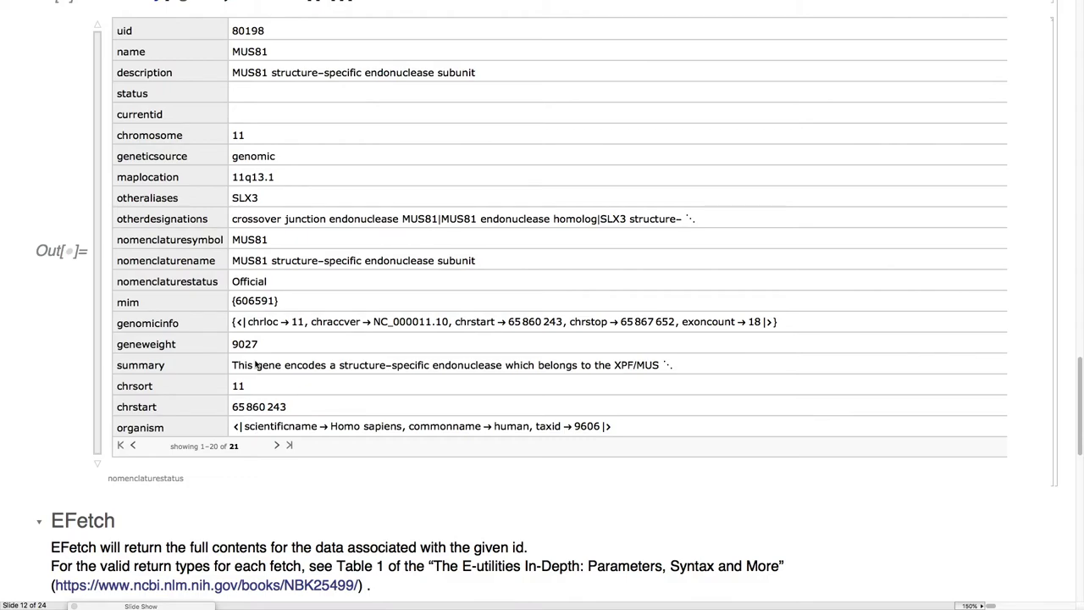
scroll(254, 364, down, 14)
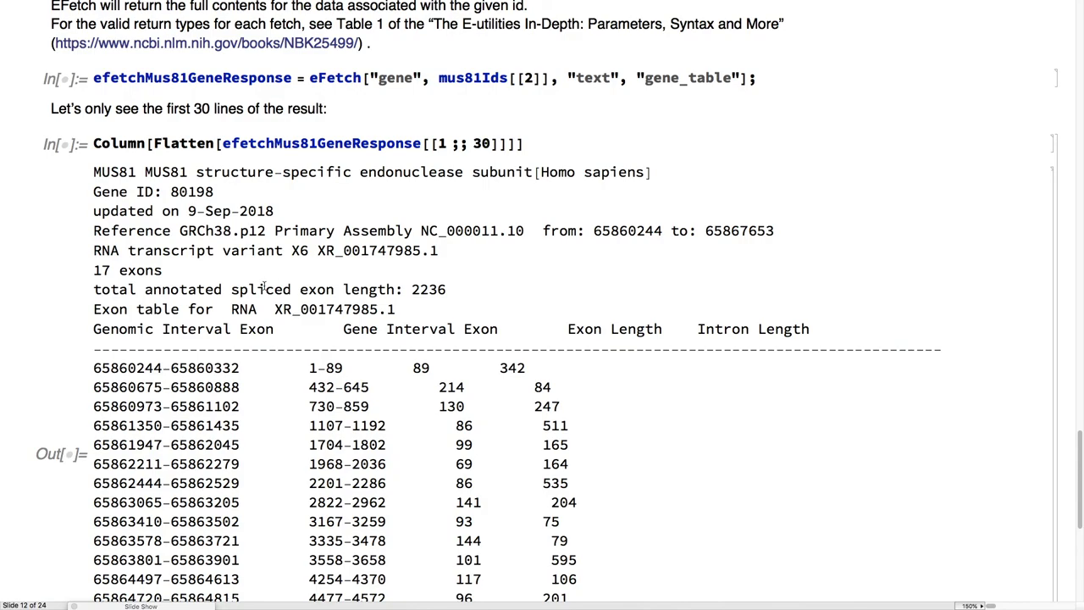
scroll(263, 289, down, 3)
scroll(263, 286, down, 4)
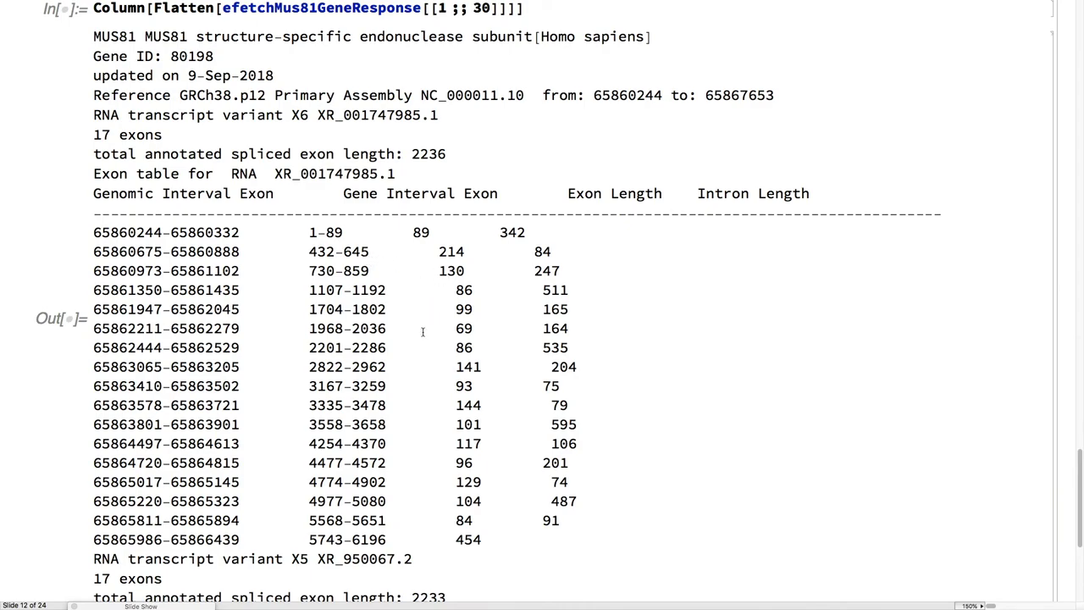
scroll(423, 332, down, 15)
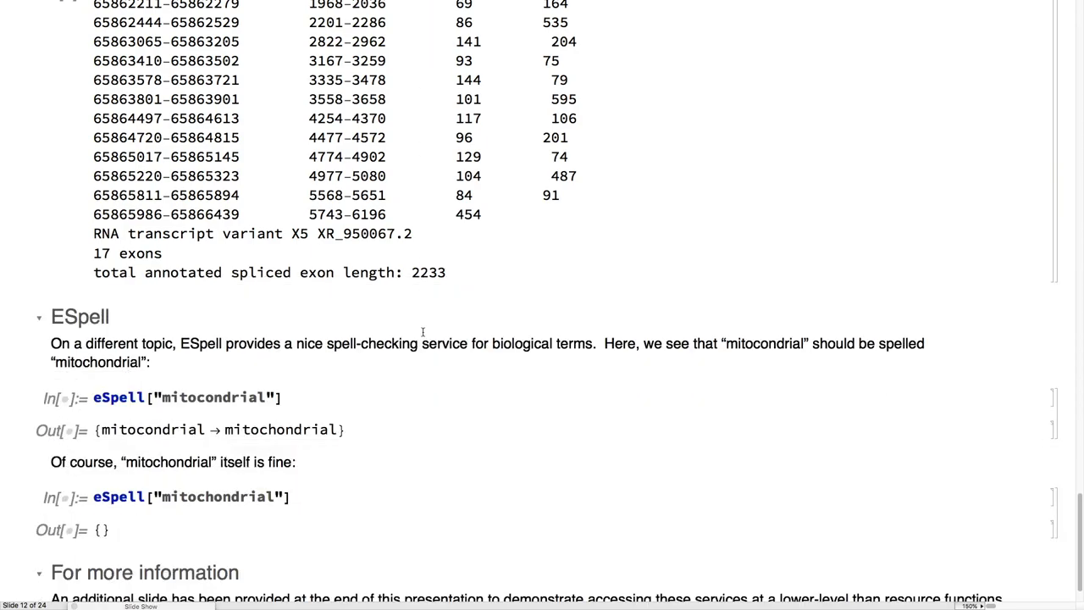
scroll(423, 332, down, 3)
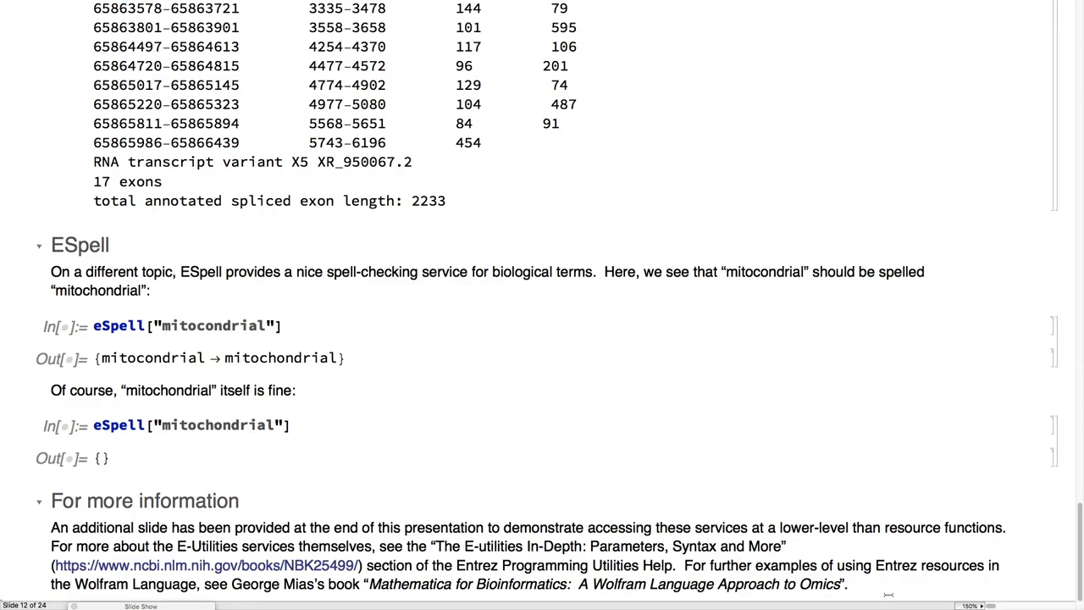
key(Page_Down)
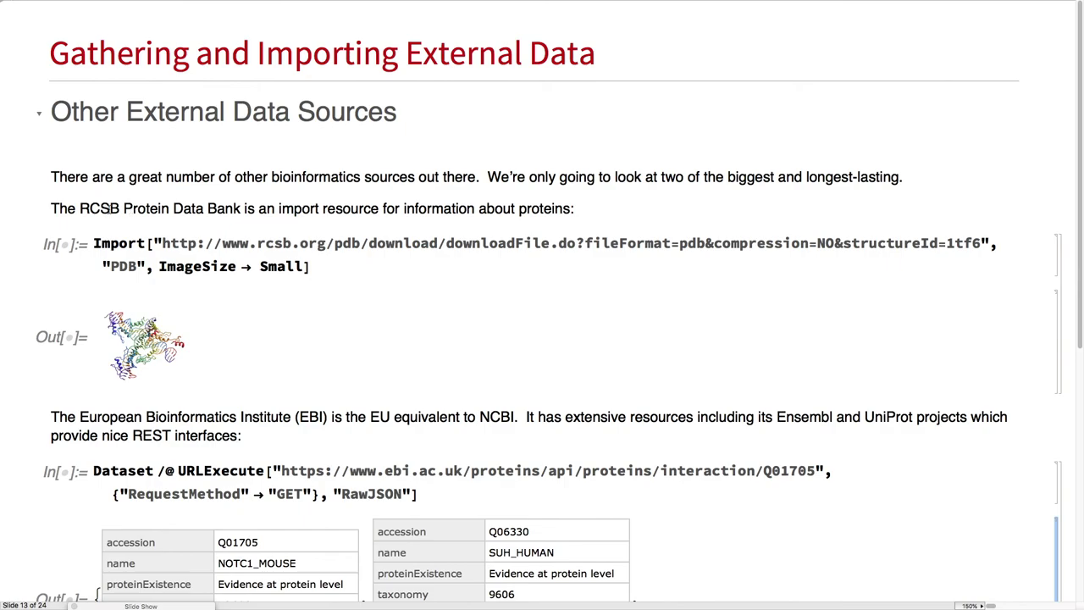
- Place the cursor in the PDB Import cell and highlight NCBI in the EBI description
scroll(108, 208, down, 2)
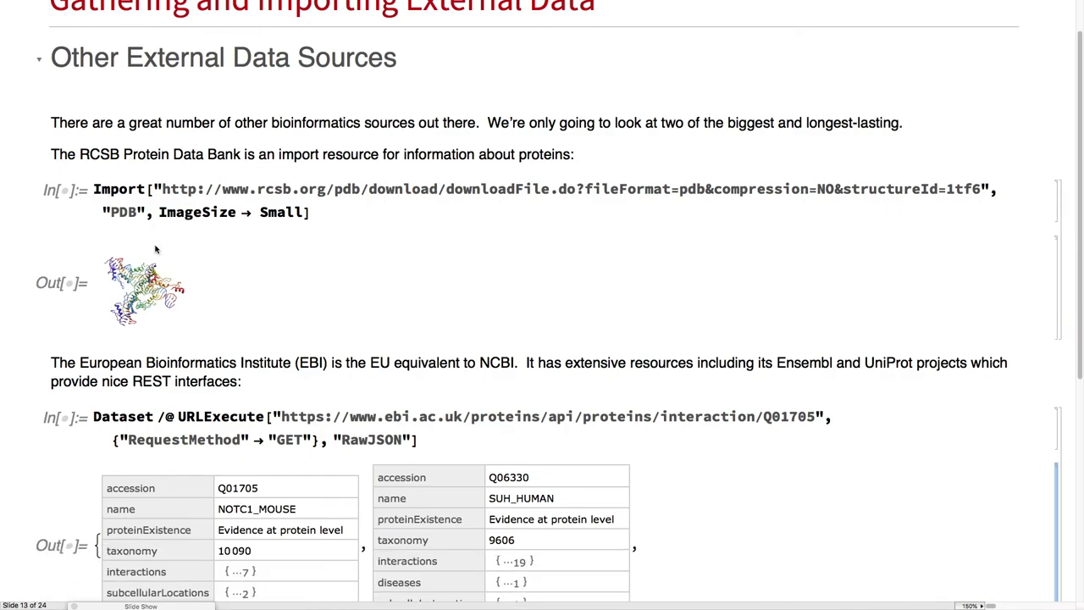
click(122, 211)
scroll(139, 243, down, 10)
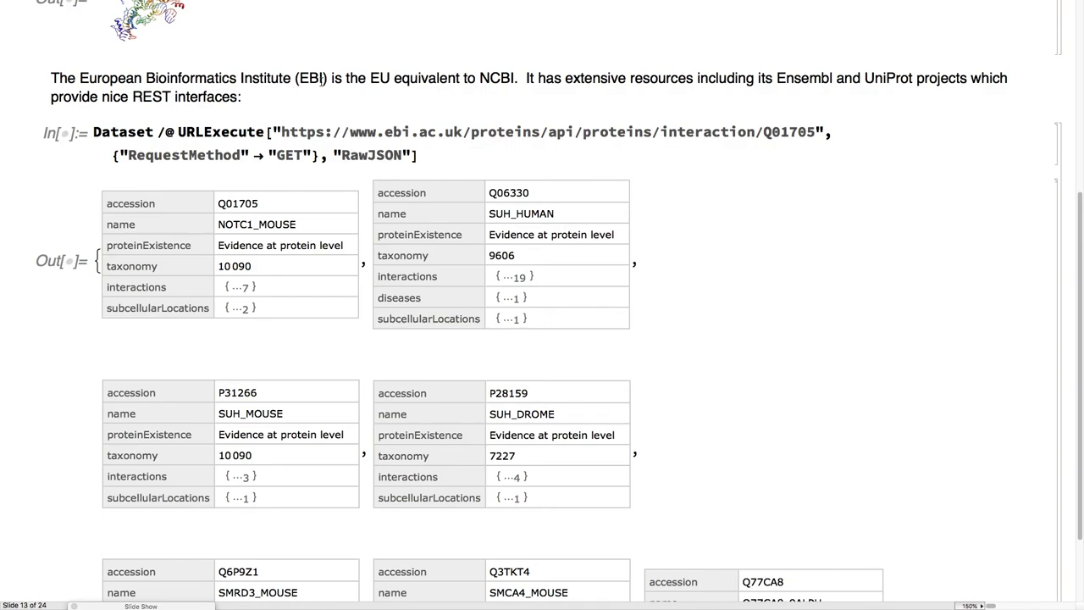
double_click(501, 78)
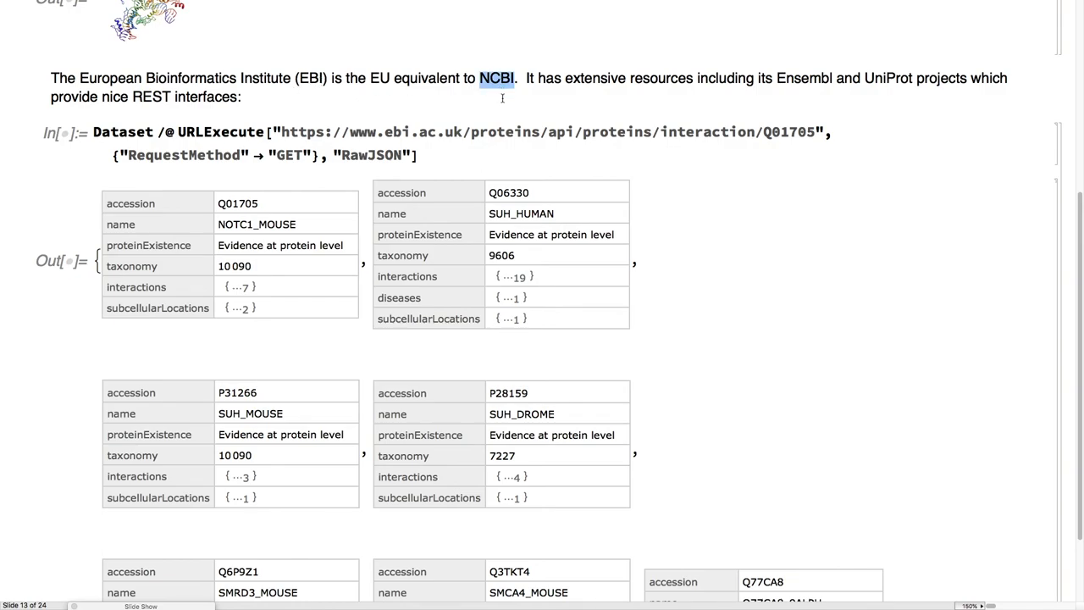
click(502, 98)
- Look over the EBI Dataset tables and advance to slide 14 with the rCRS2006.gbk GenBank import
scroll(487, 144, up, 3)
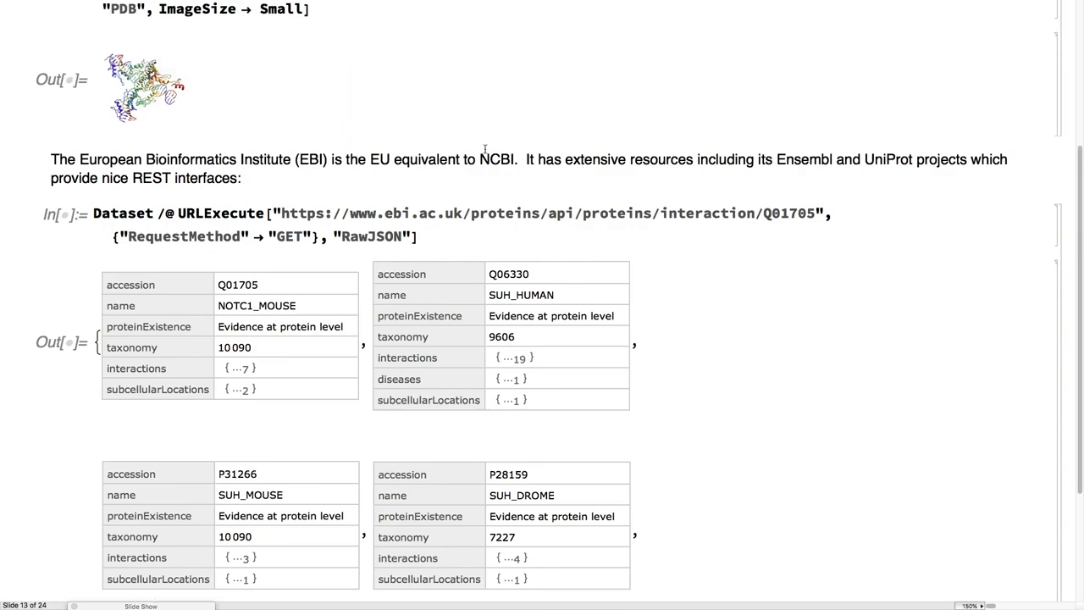
scroll(484, 149, down, 3)
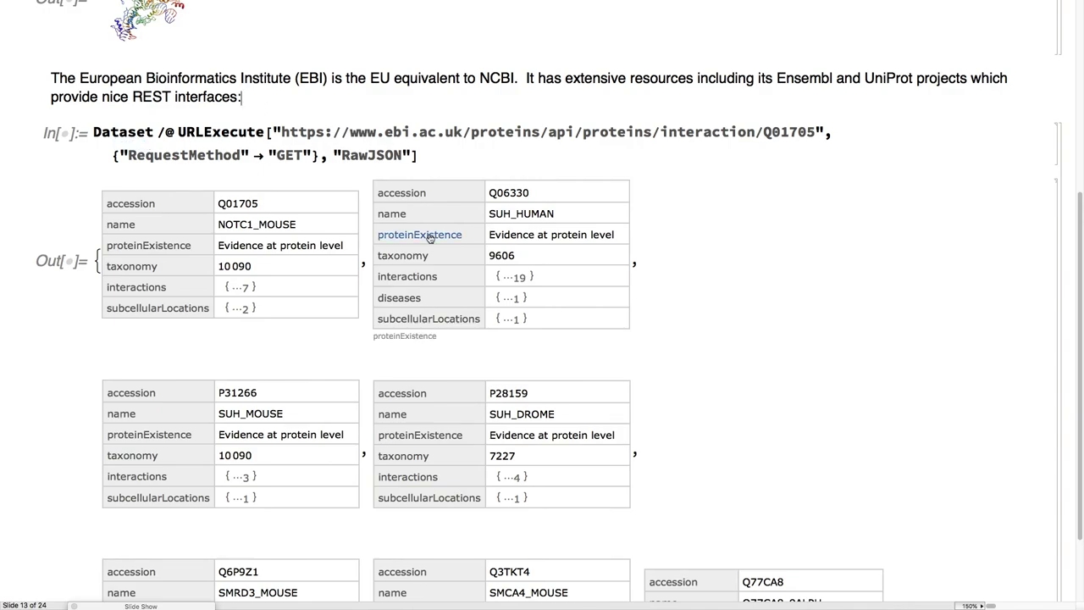
scroll(430, 238, up, 3)
scroll(430, 238, down, 5)
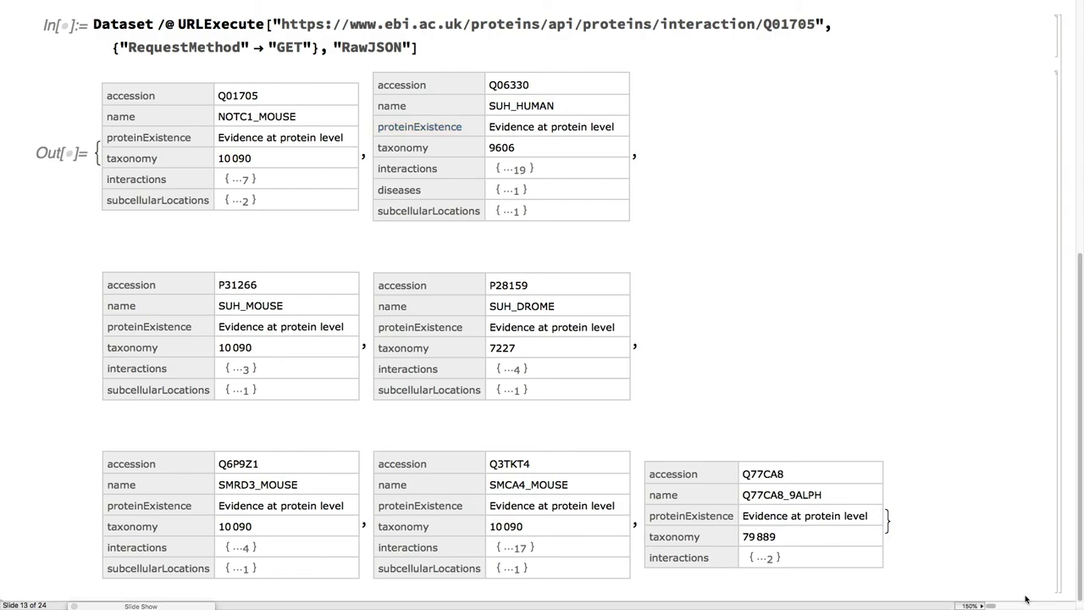
key(Page_Down)
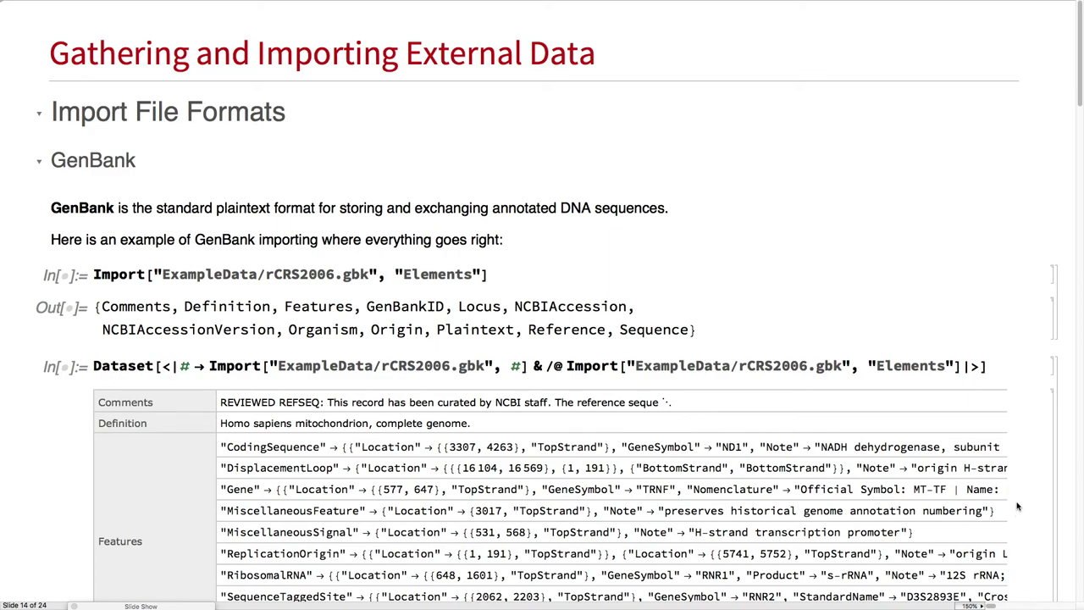
- Scroll past the GenBank ImportString cells to the FASTA import of MUS81 record XM_026650311.1
scroll(1017, 506, down, 3)
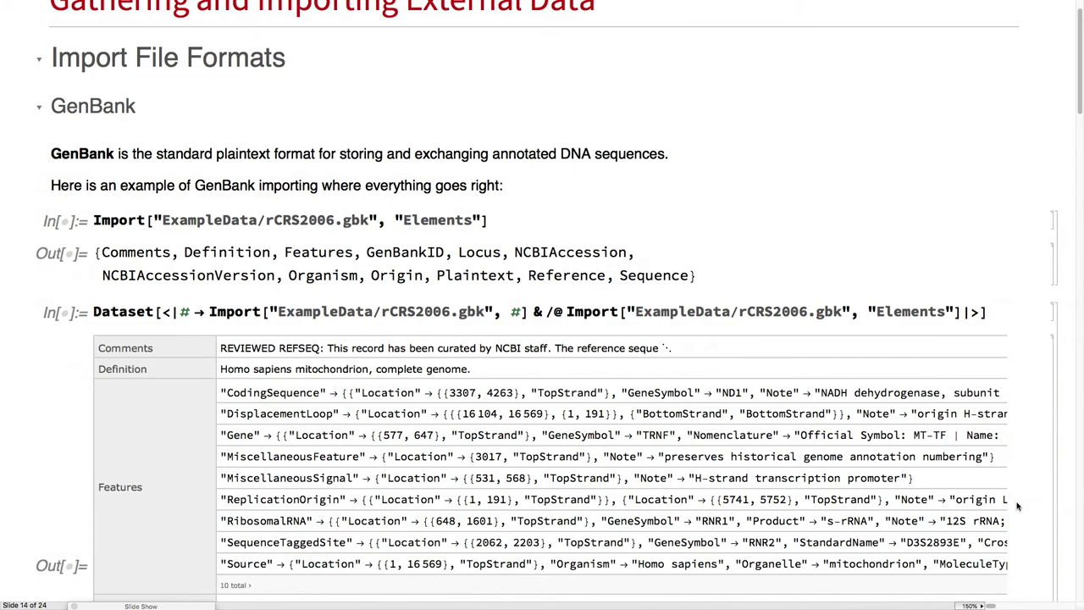
scroll(958, 451, down, 4)
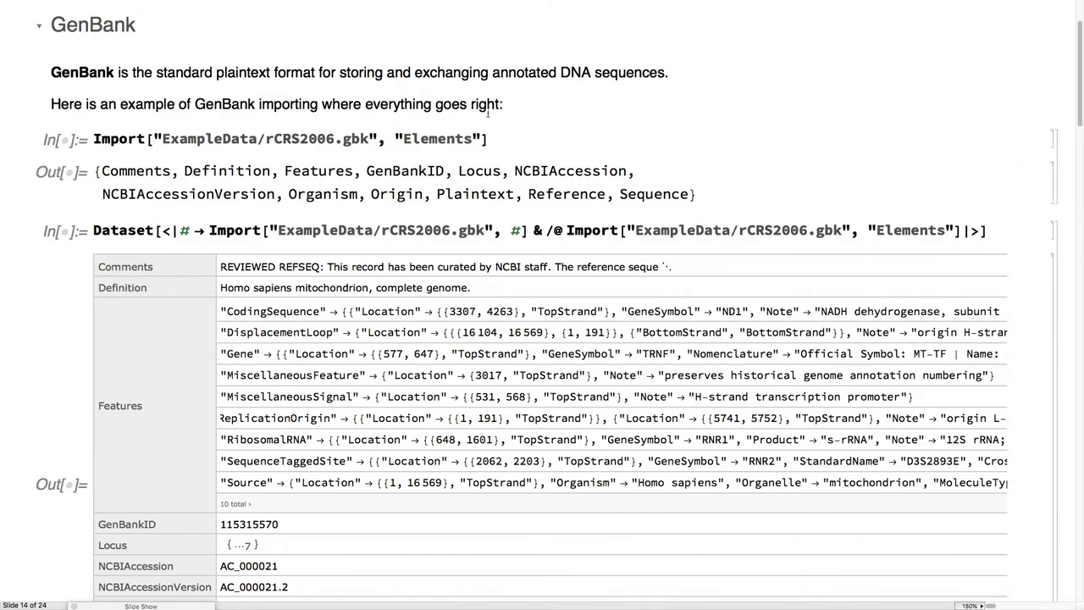
scroll(462, 162, up, 1)
scroll(462, 163, down, 4)
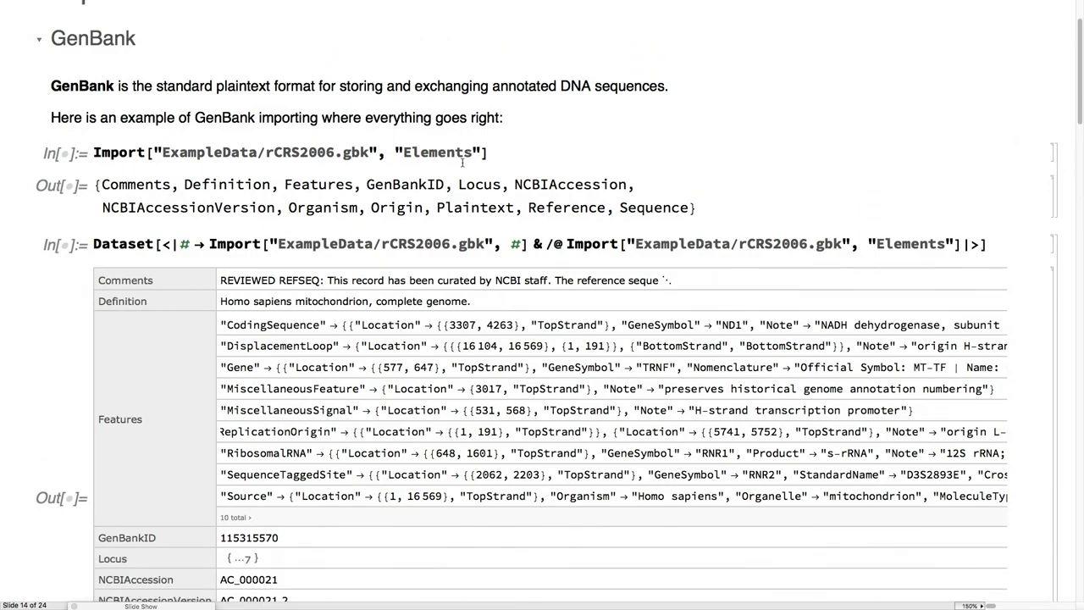
scroll(366, 241, down, 5)
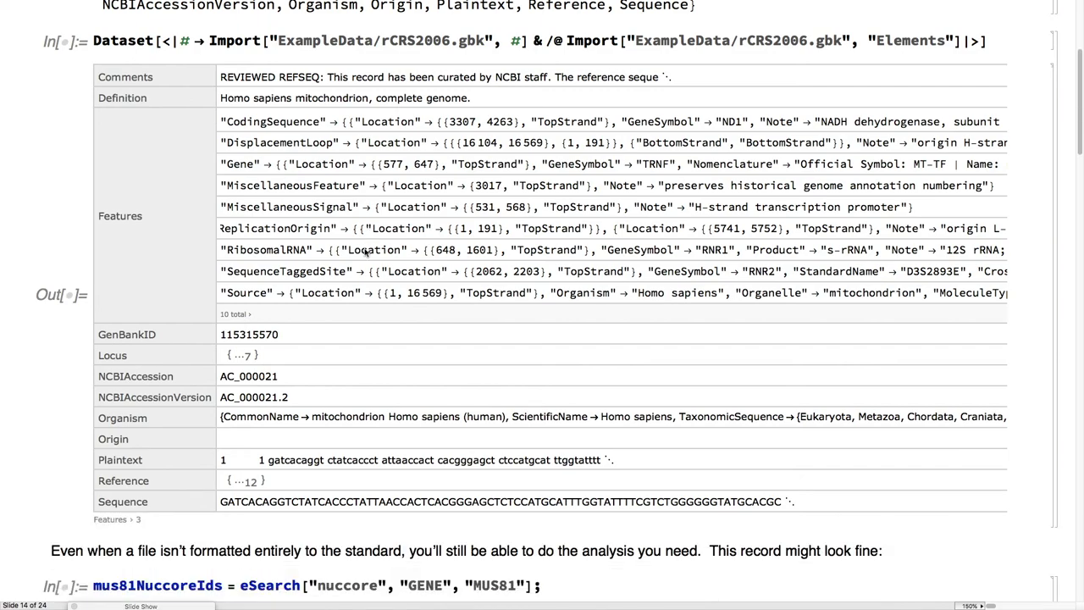
scroll(365, 252, down, 5)
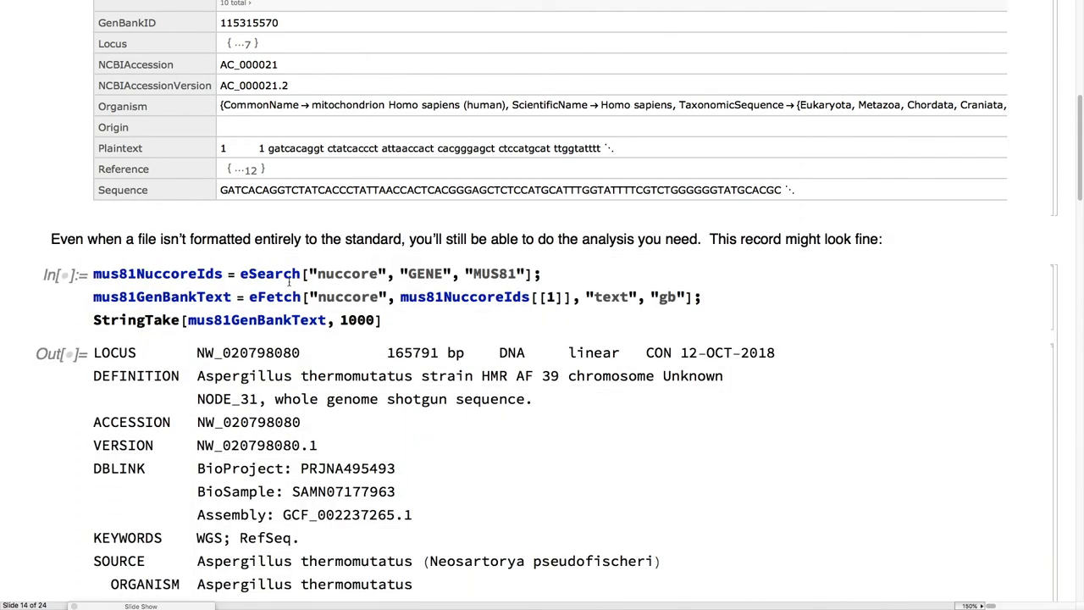
scroll(293, 316, down, 15)
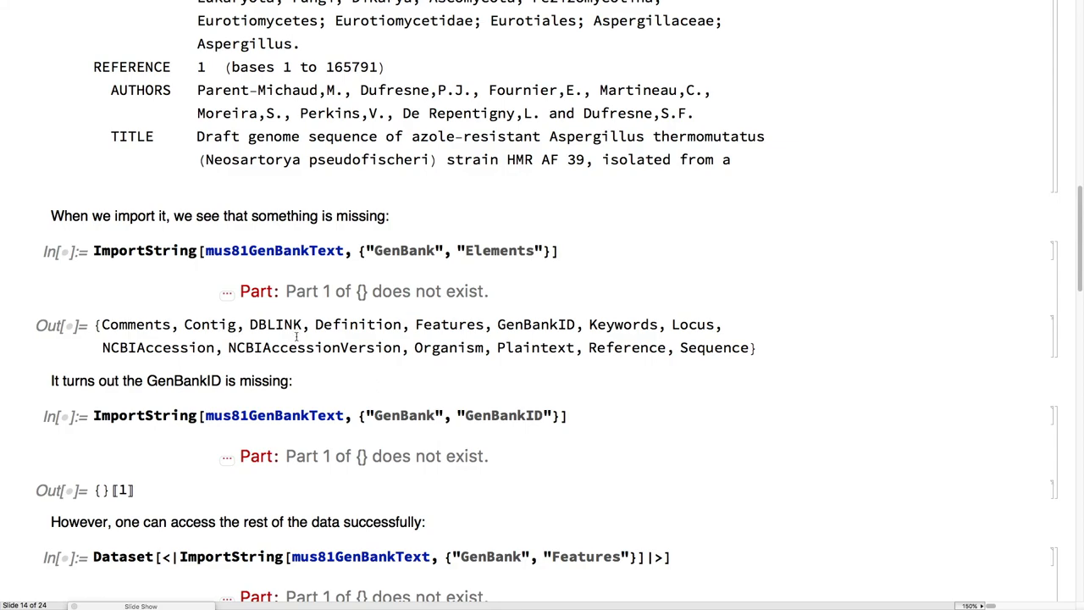
scroll(296, 336, down, 2)
scroll(320, 403, down, 8)
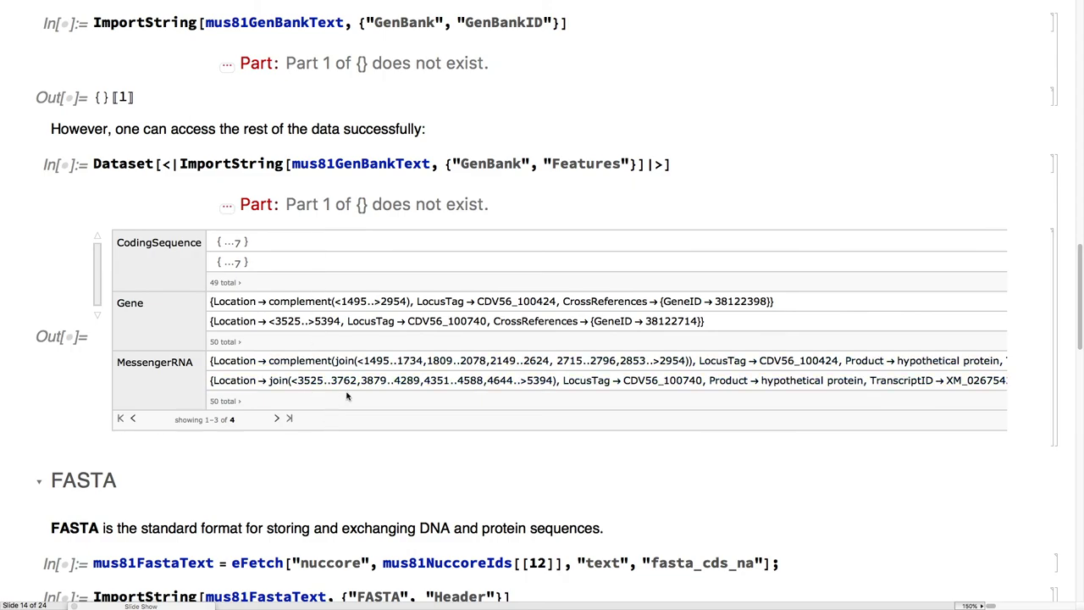
scroll(377, 348, down, 3)
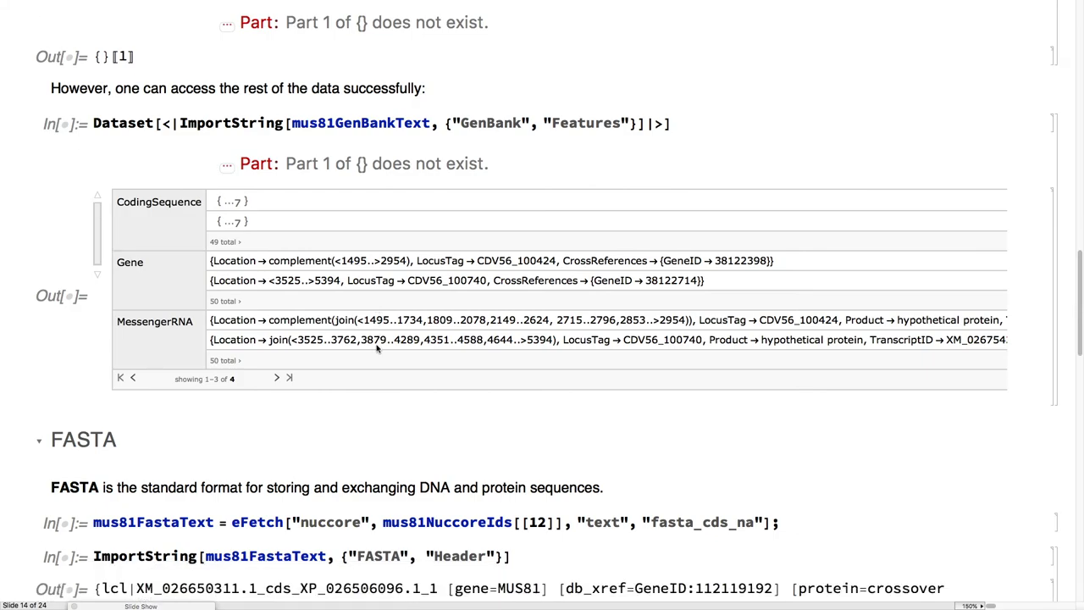
scroll(377, 348, down, 2)
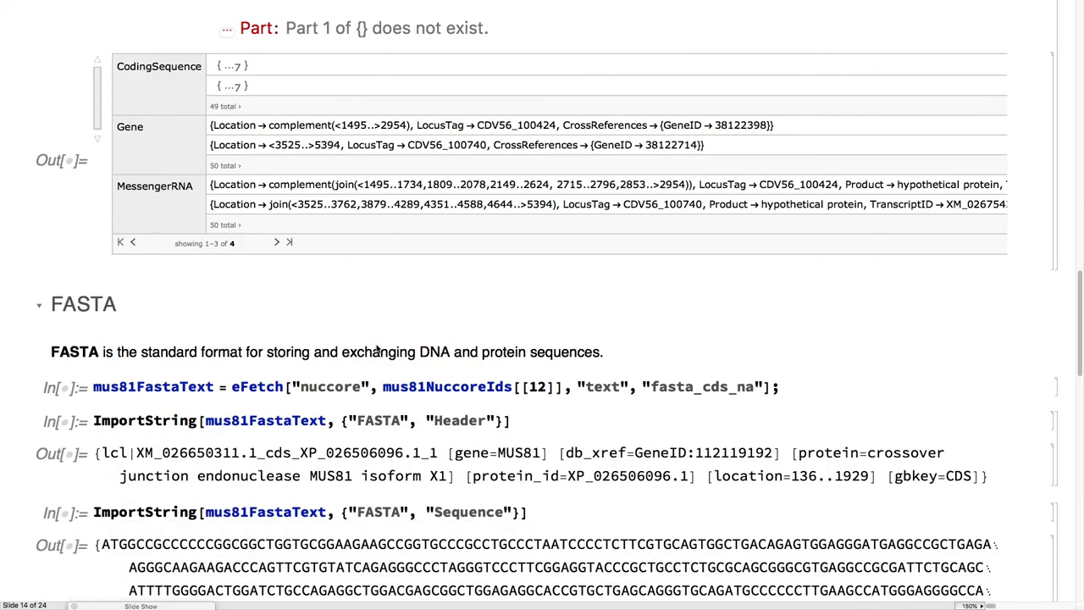
scroll(377, 348, down, 2)
- Scroll past the FASTA sequence and PDB 1TF6 dataset to Other Supported Bioinformatics File Formats
scroll(377, 348, down, 2)
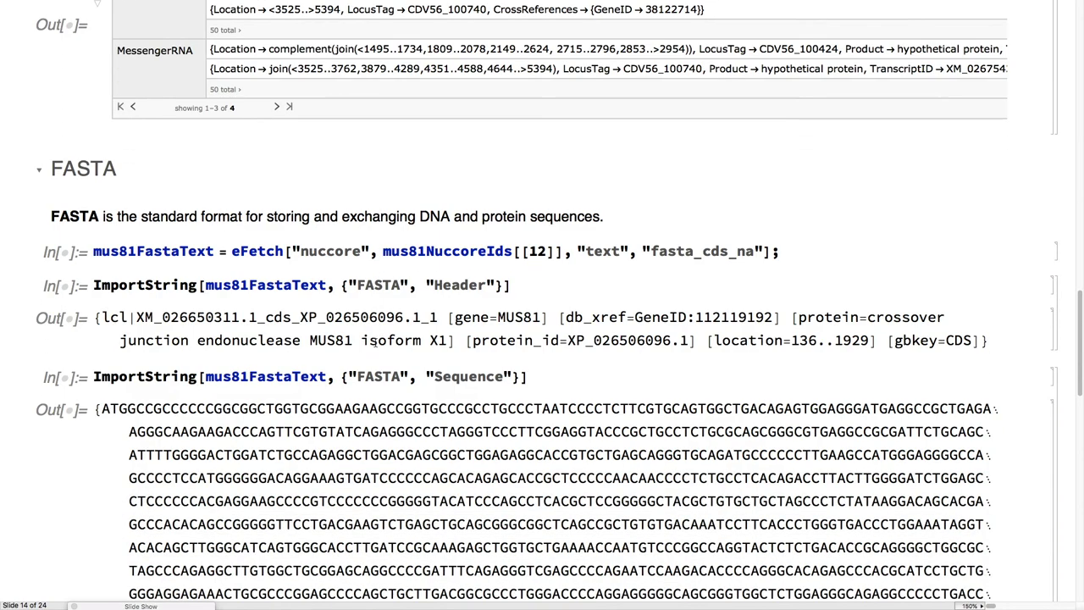
click(365, 232)
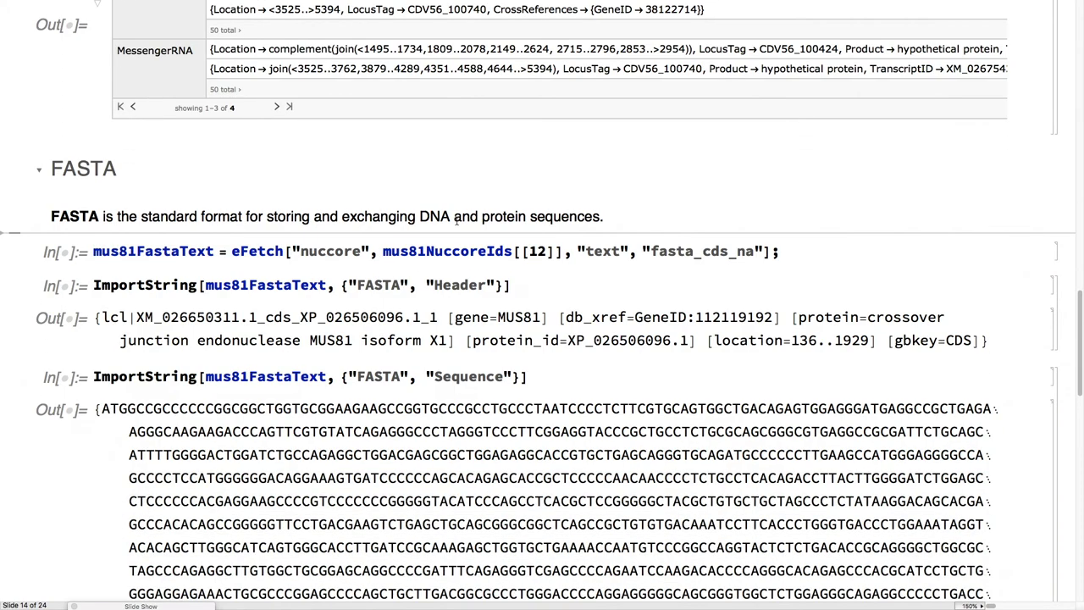
scroll(561, 220, down, 2)
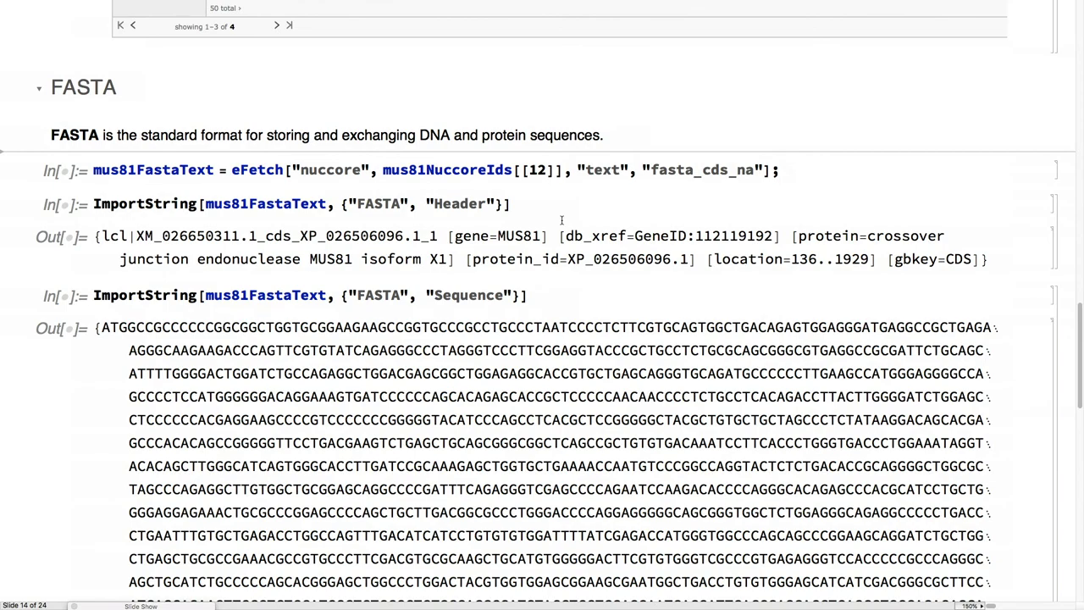
scroll(561, 220, down, 2)
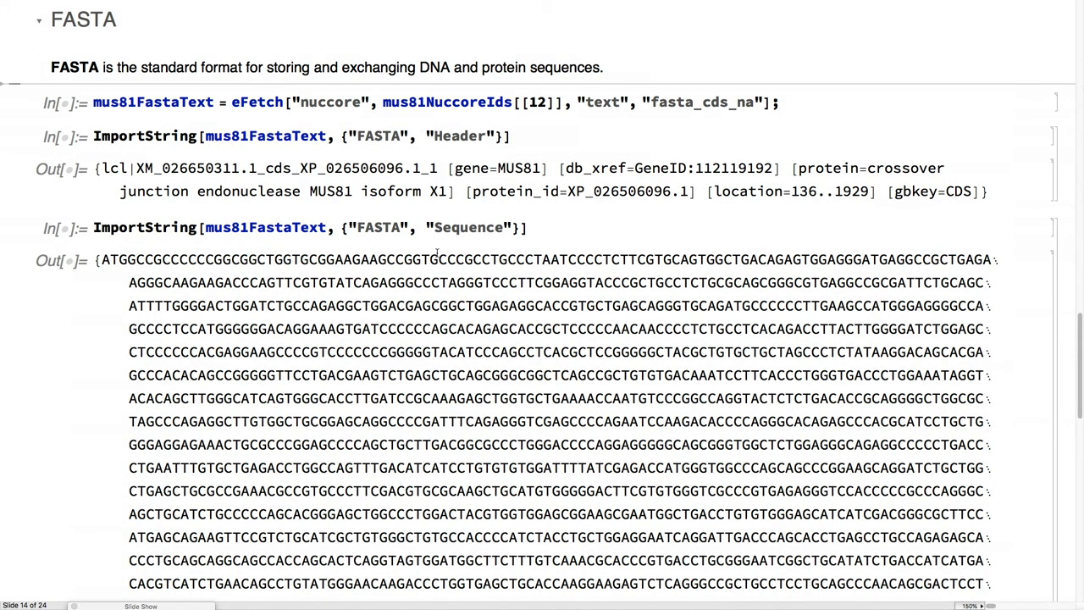
scroll(436, 252, up, 1)
scroll(437, 252, down, 12)
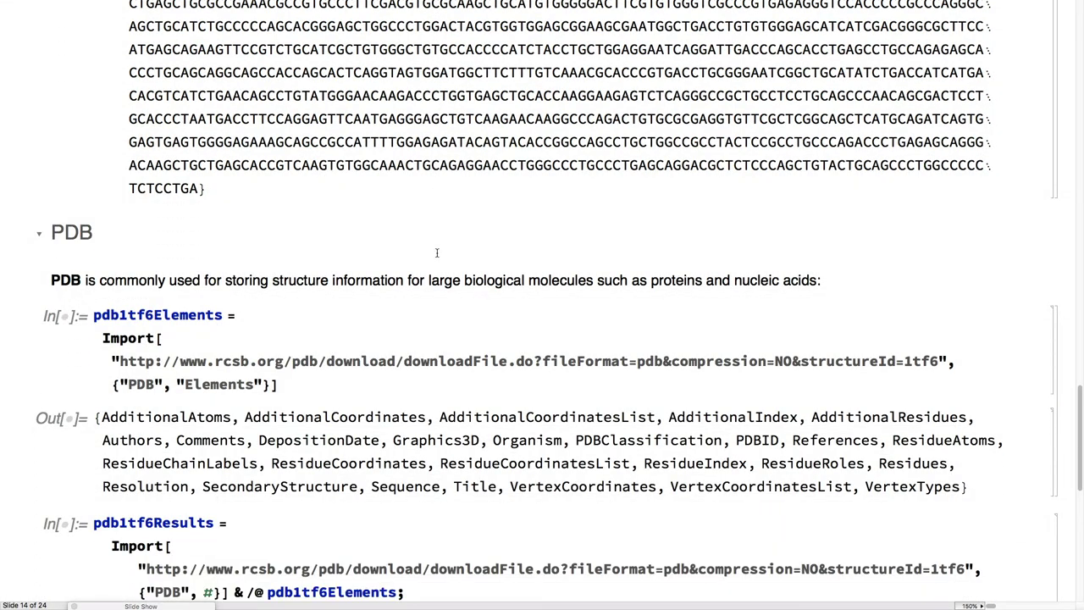
scroll(437, 252, down, 5)
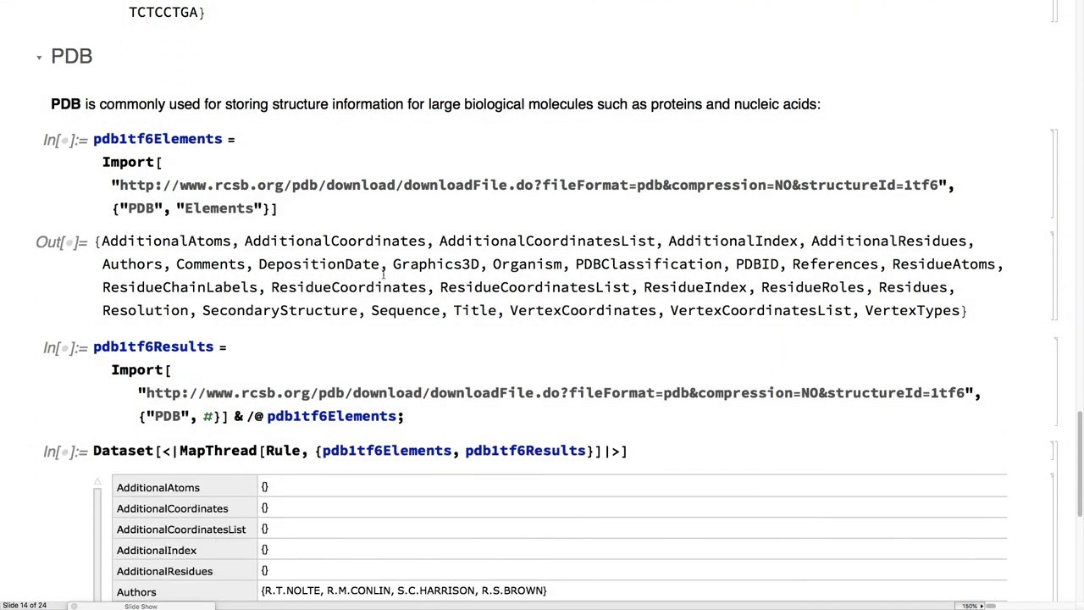
scroll(354, 305, down, 10)
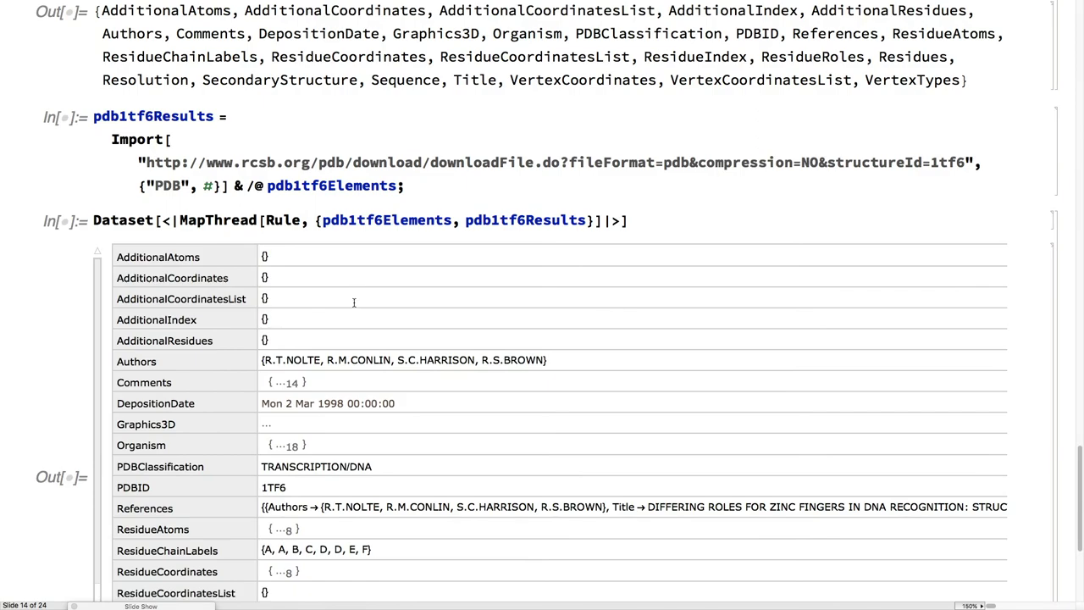
scroll(279, 411, down, 4)
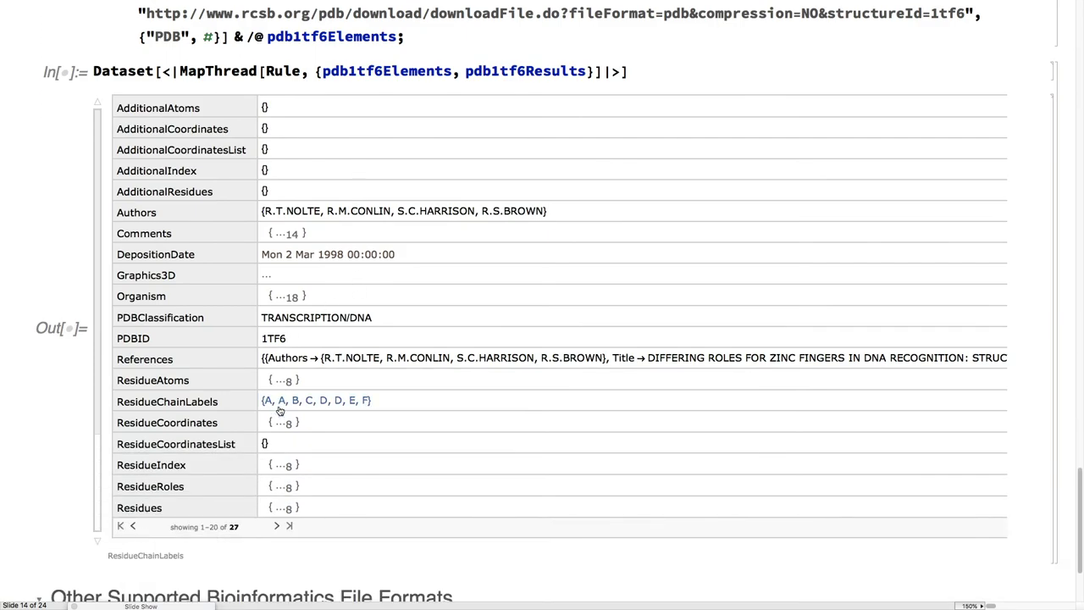
scroll(280, 411, down, 3)
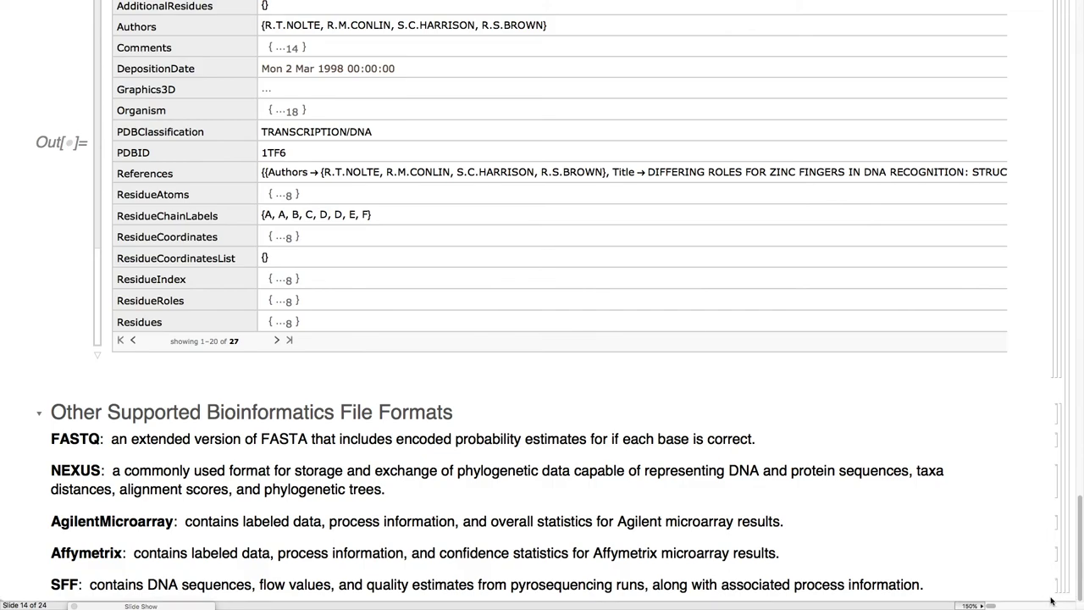
- Advance to slide 15, Sequence Analysis, and scroll down to the Smith-Waterman definitions
key(Page_Down)
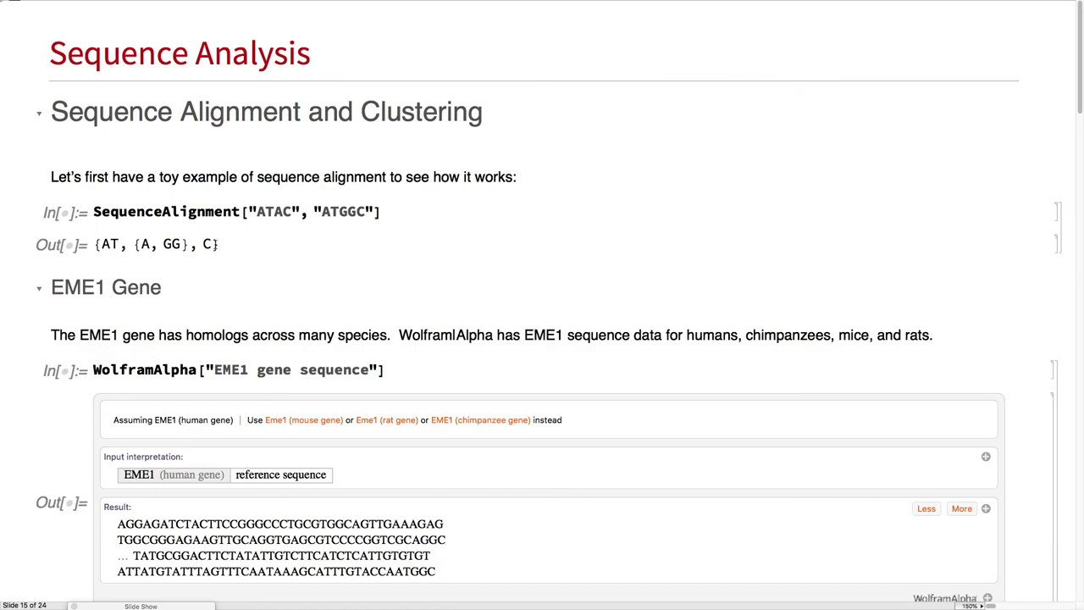
scroll(217, 244, down, 5)
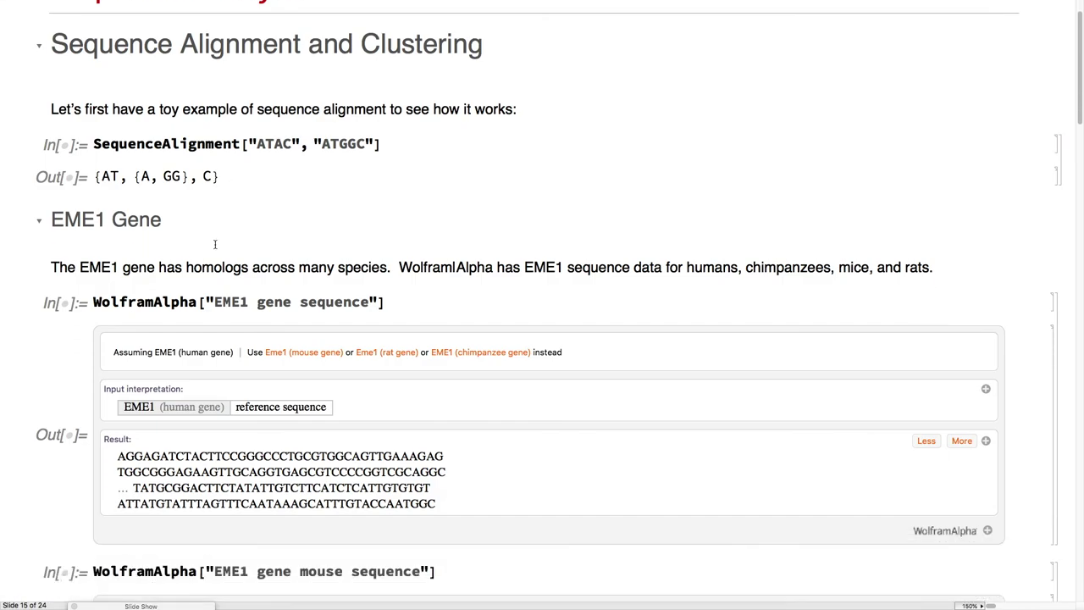
scroll(217, 245, down, 3)
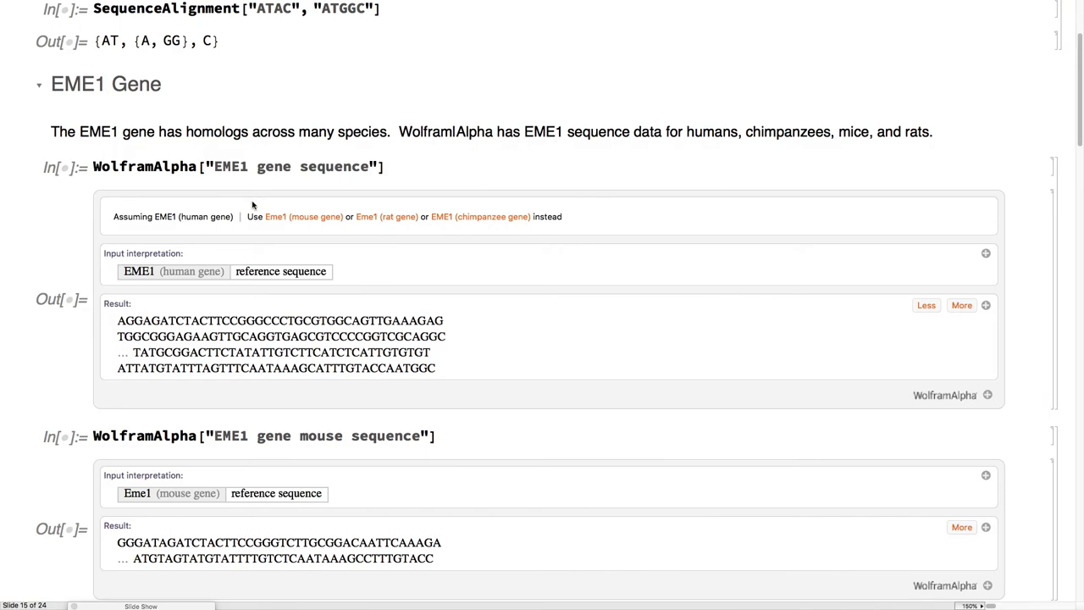
scroll(252, 204, down, 2)
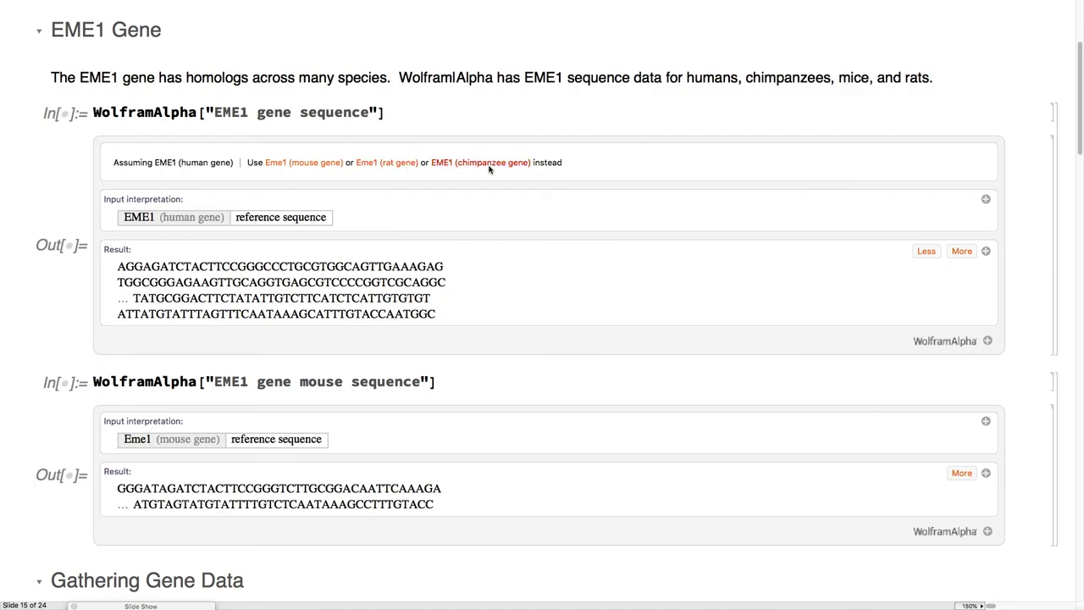
scroll(470, 210, down, 5)
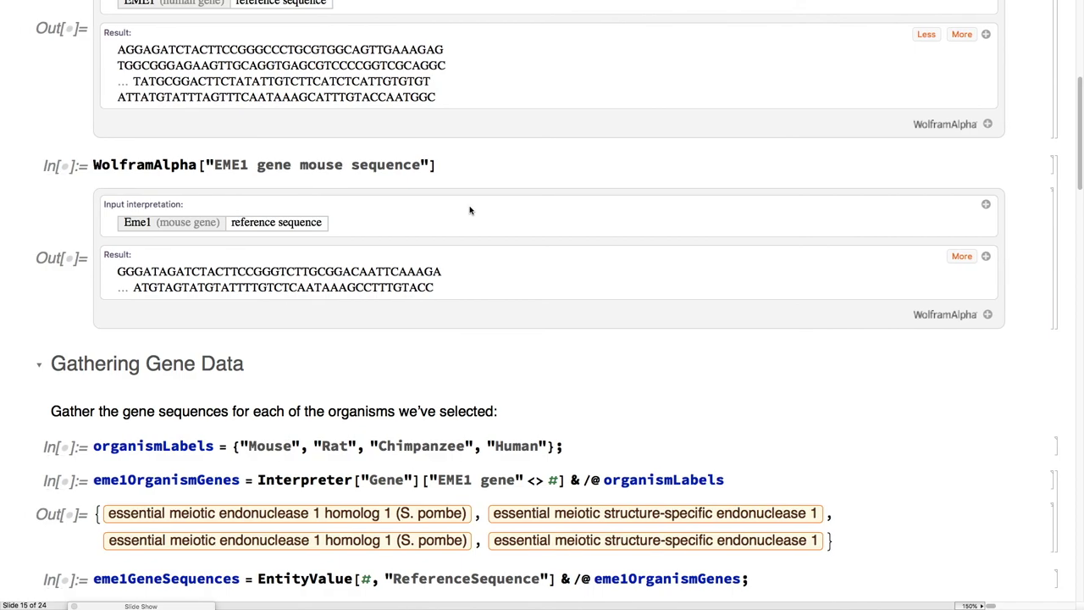
scroll(470, 210, down, 4)
scroll(470, 210, down, 4)
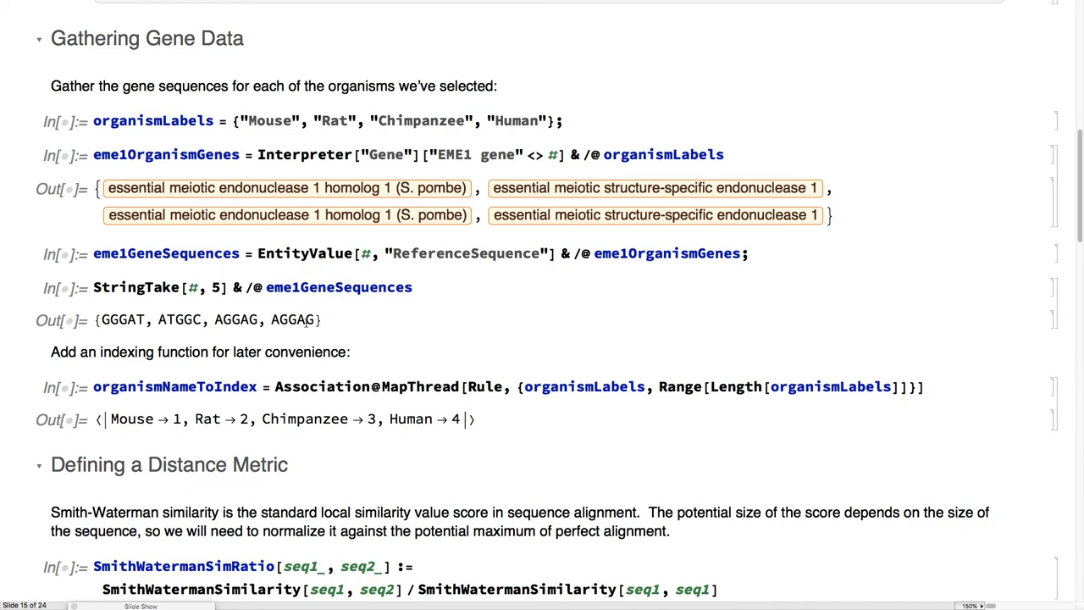
scroll(307, 322, up, 3)
scroll(306, 324, down, 4)
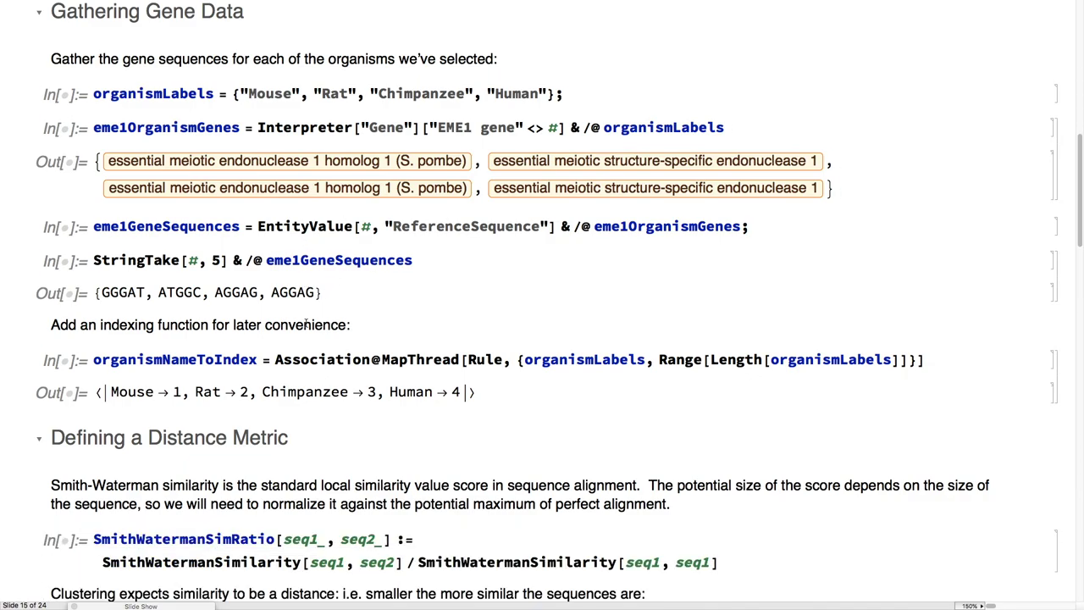
scroll(306, 324, down, 6)
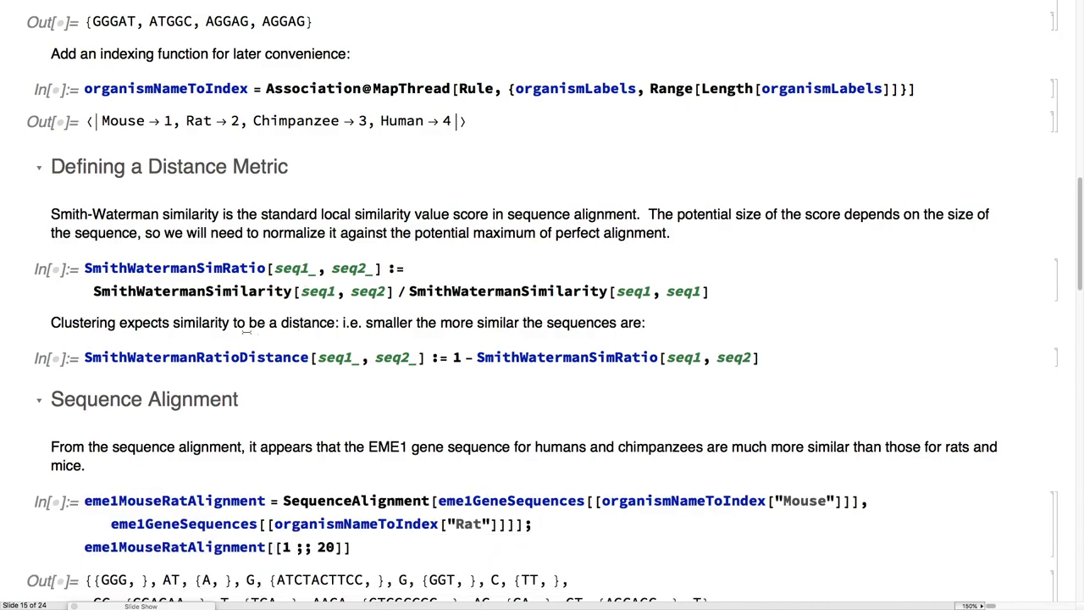
- Highlight both SmithWatermanSimilarity calls in the ratio, then reach the Sequence Alignment section
double_click(205, 290)
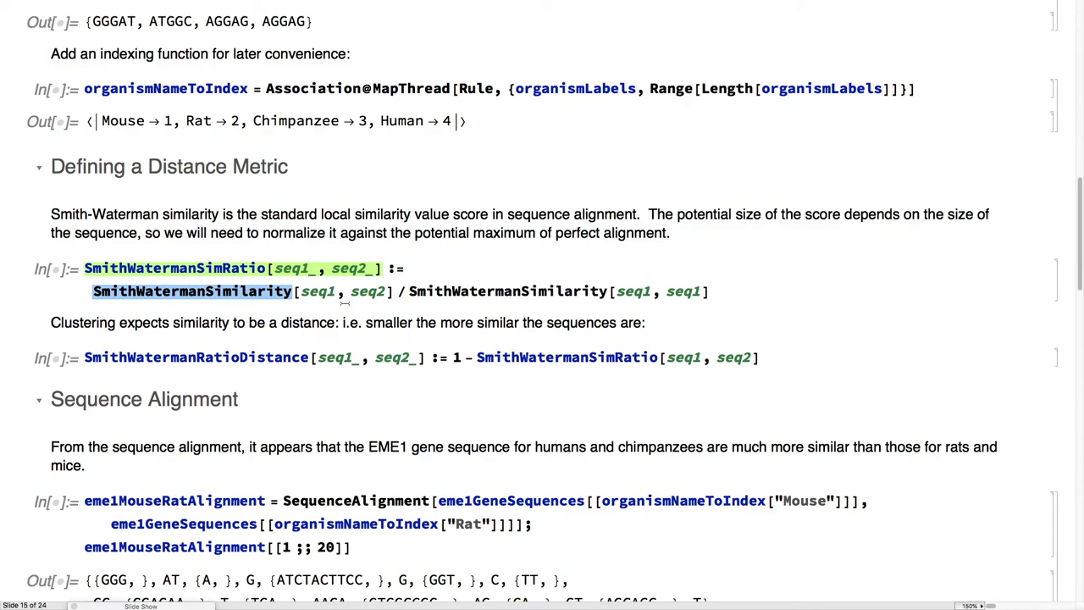
mouse_move(461, 288)
double_click(454, 290)
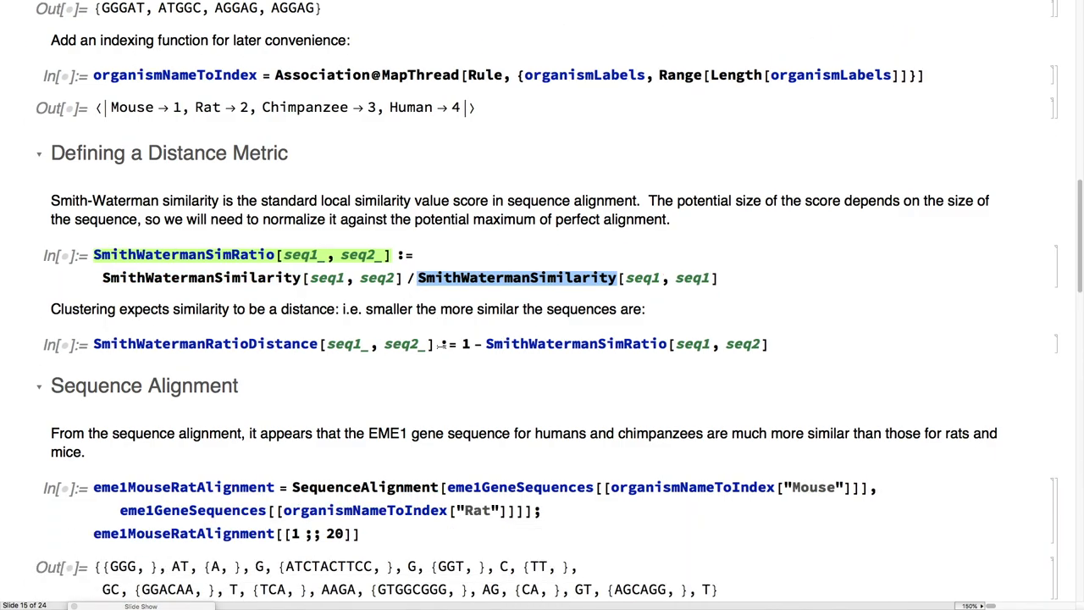
scroll(493, 337, down, 4)
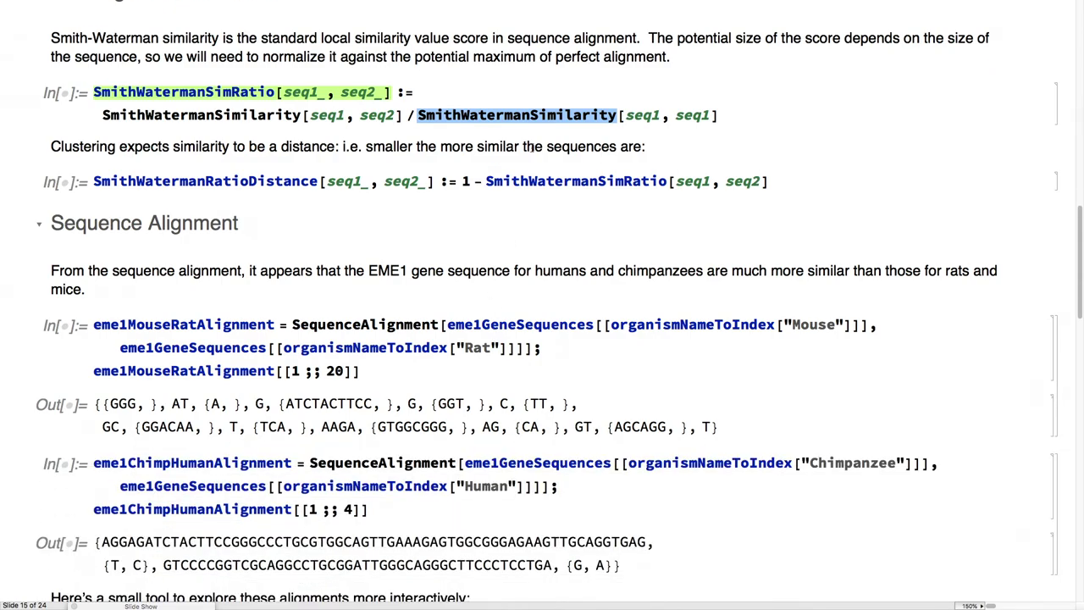
scroll(532, 147, down, 1)
- Slide the chimp–human EME1 alignment explorer right to show unmatched segments like ATTCTAAACCT
scroll(531, 147, down, 4)
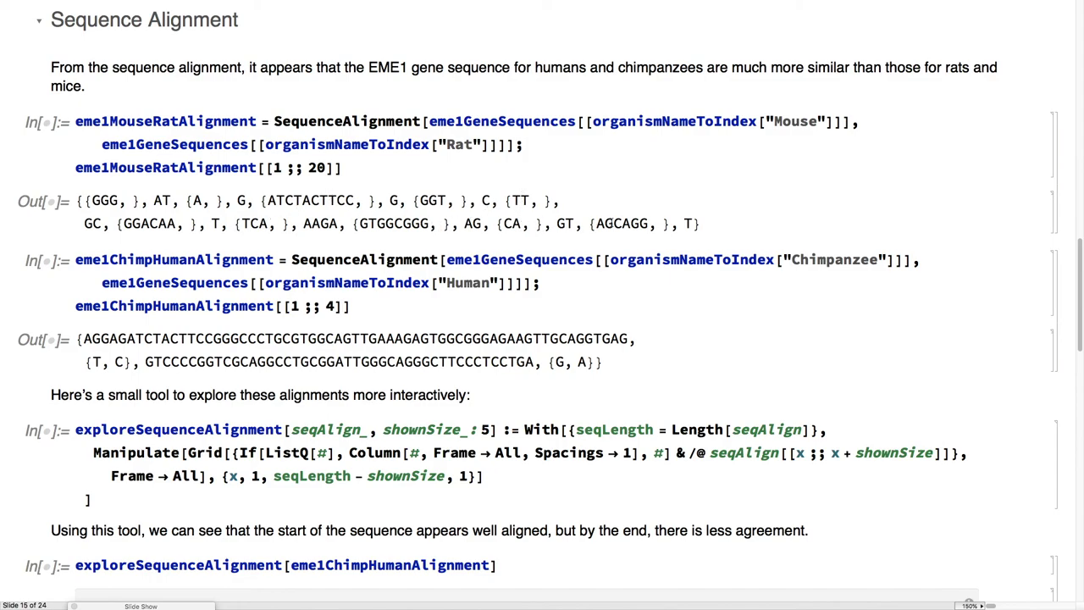
scroll(457, 298, down, 1)
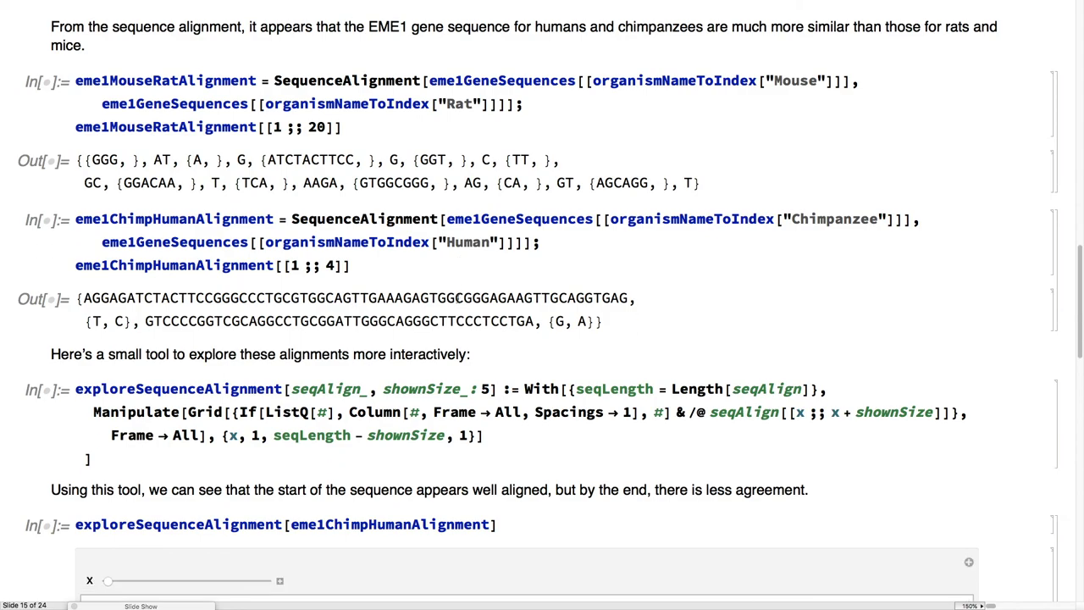
scroll(457, 298, down, 1)
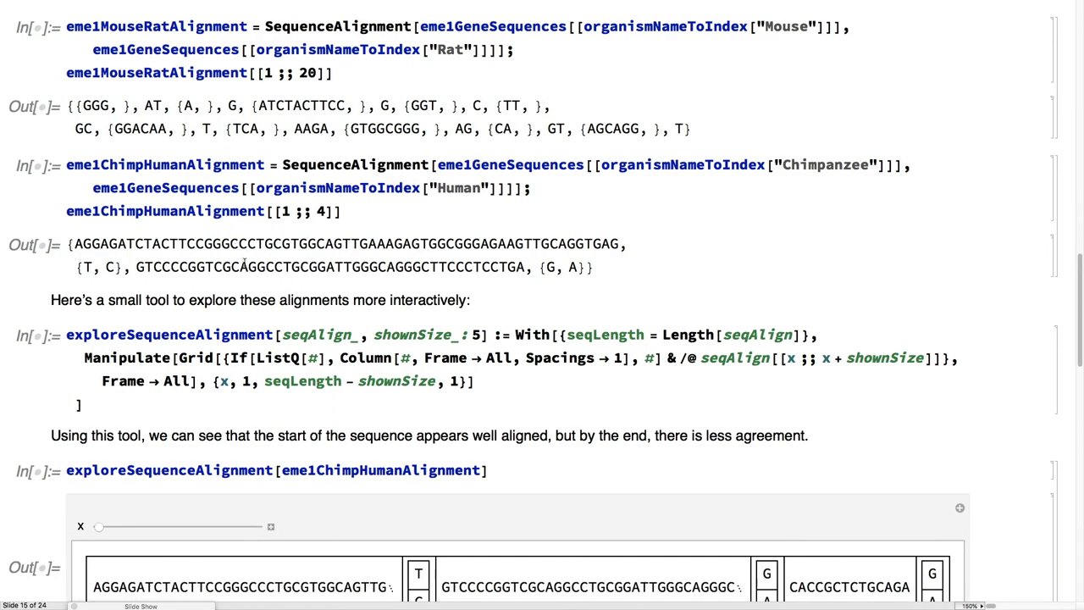
scroll(243, 266, down, 2)
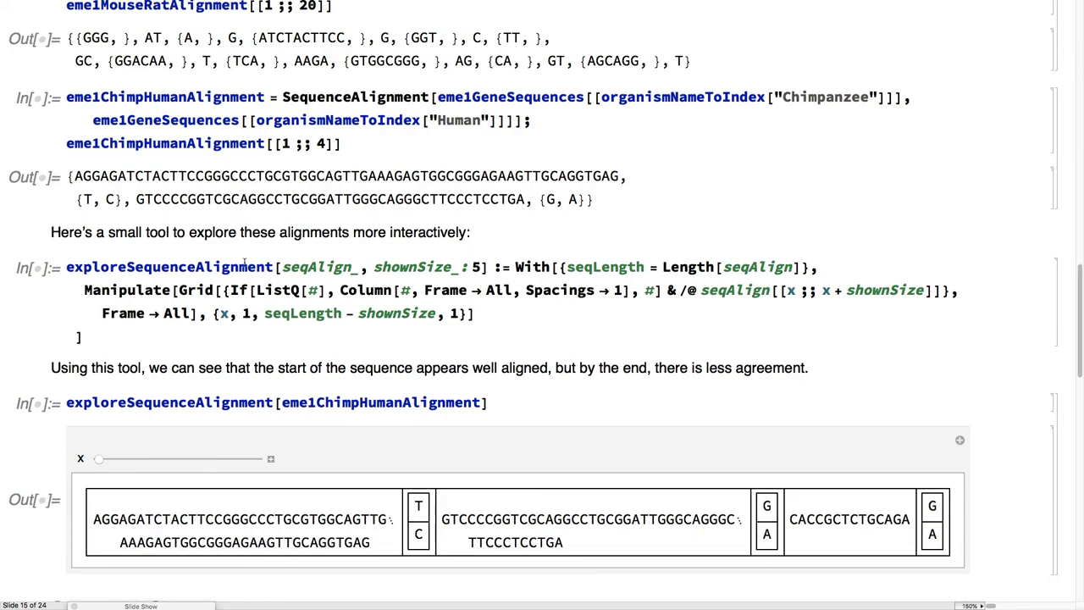
scroll(243, 263, down, 1)
scroll(206, 299, down, 3)
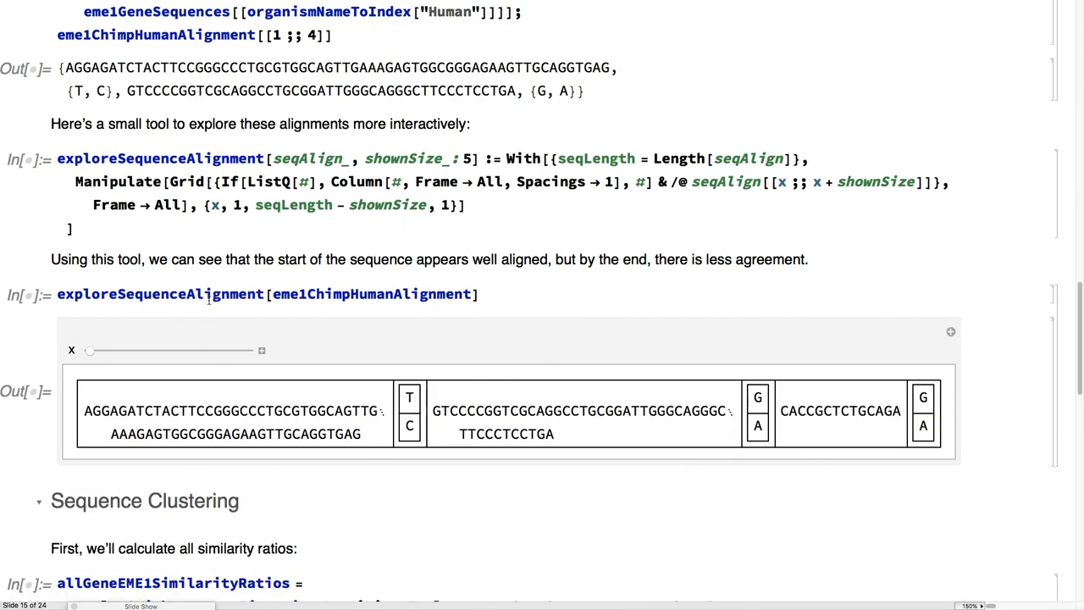
drag(90, 355, 180, 366)
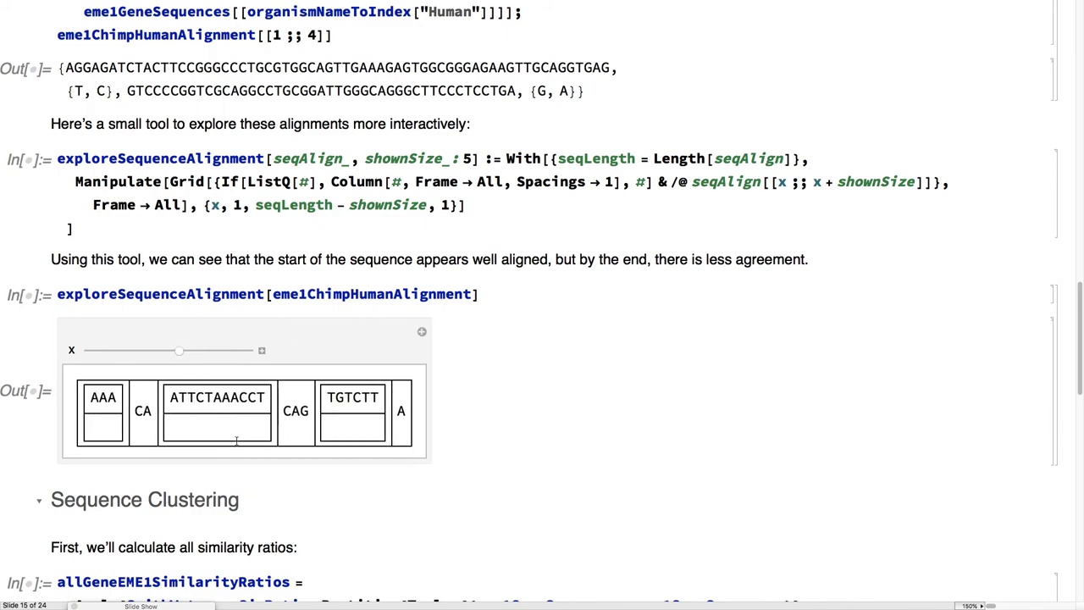
- Highlight the SmithWatermanSimRatio name and briefly select the EME1 Sequence Similarity plot
scroll(236, 432, up, 2)
scroll(236, 436, down, 5)
scroll(236, 441, down, 5)
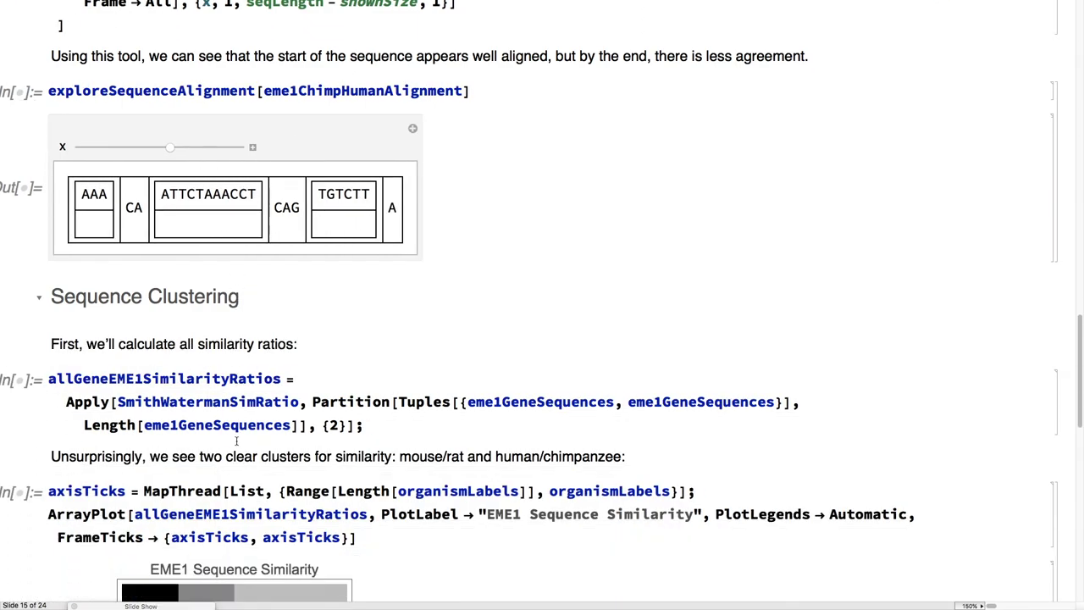
scroll(237, 441, down, 3)
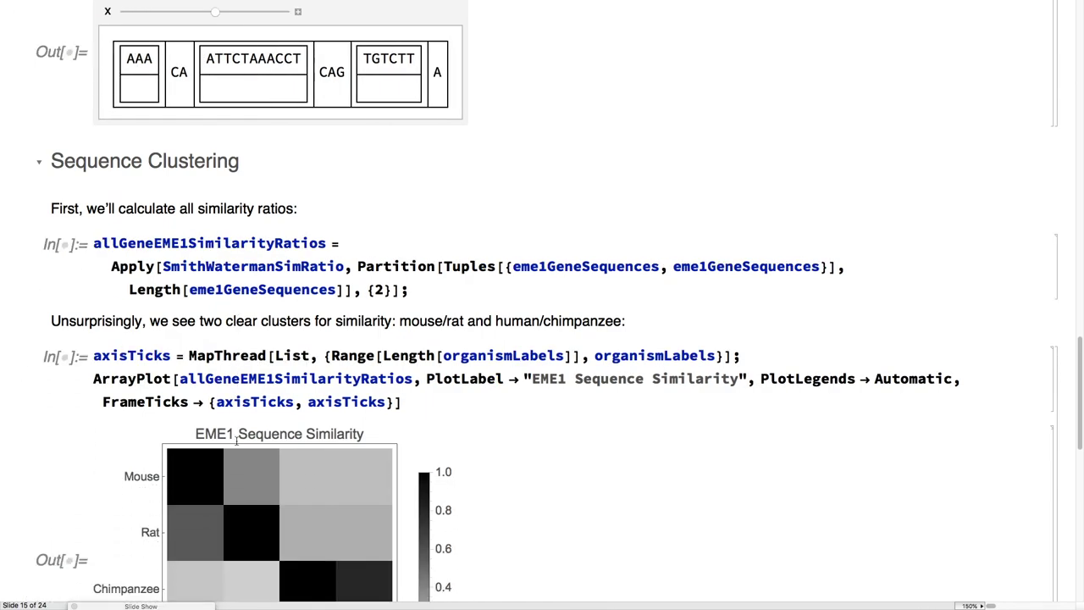
double_click(255, 268)
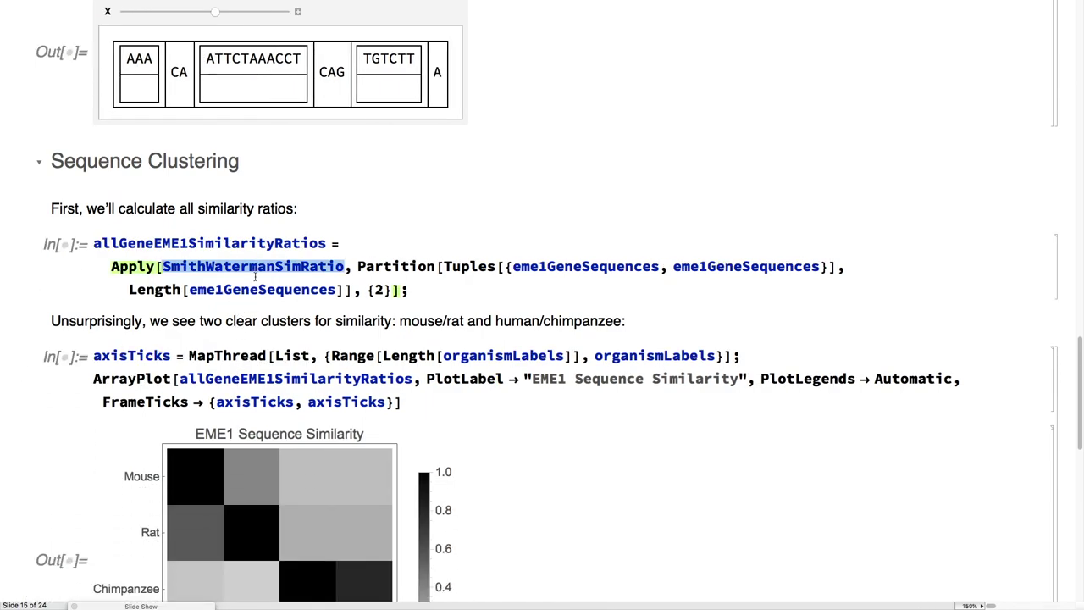
scroll(386, 301, down, 6)
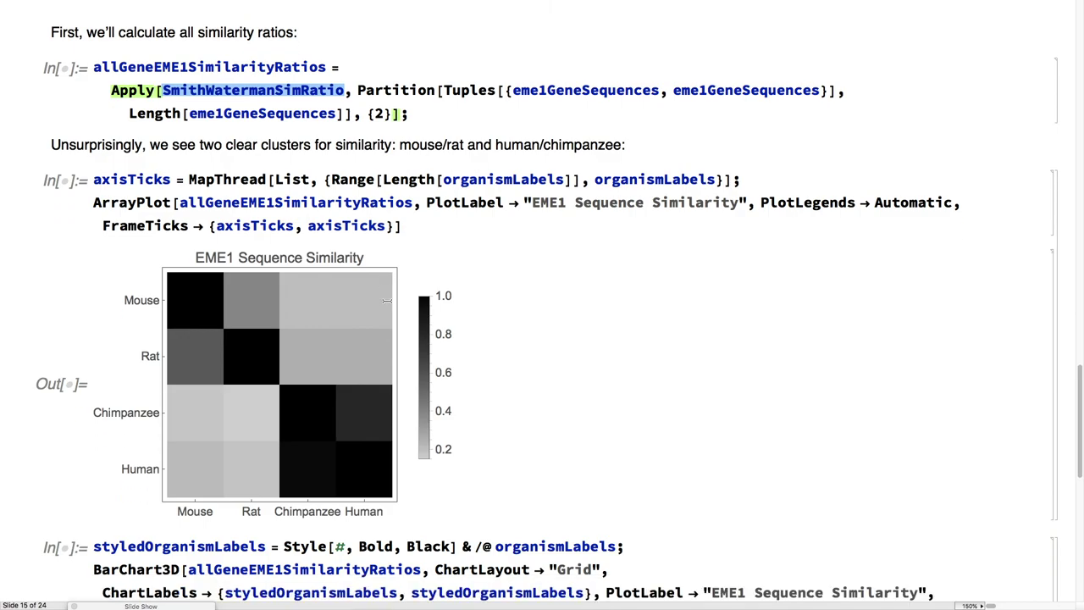
click(329, 435)
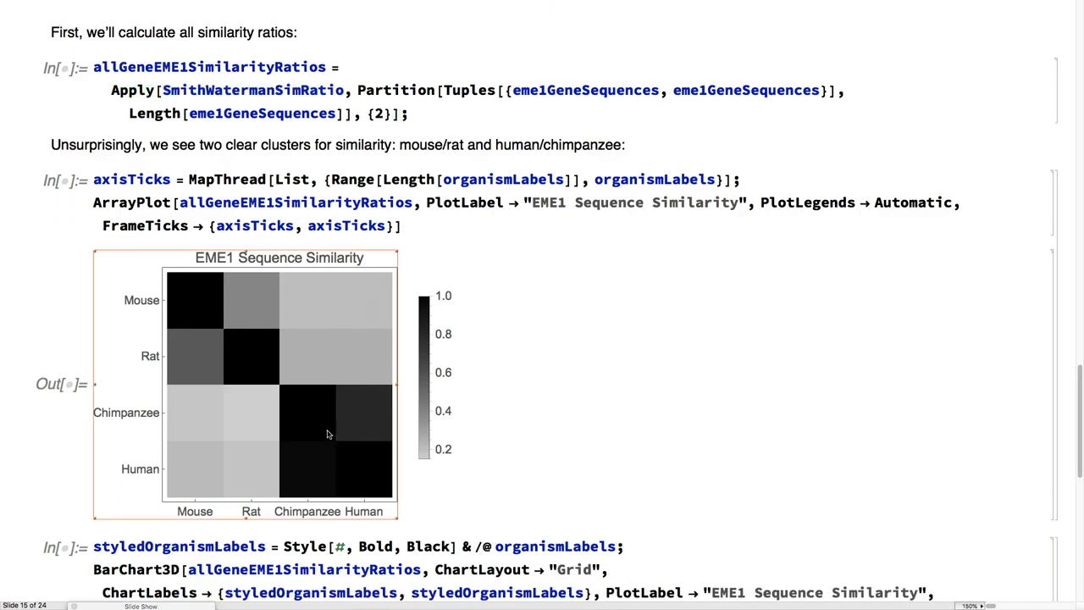
click(518, 427)
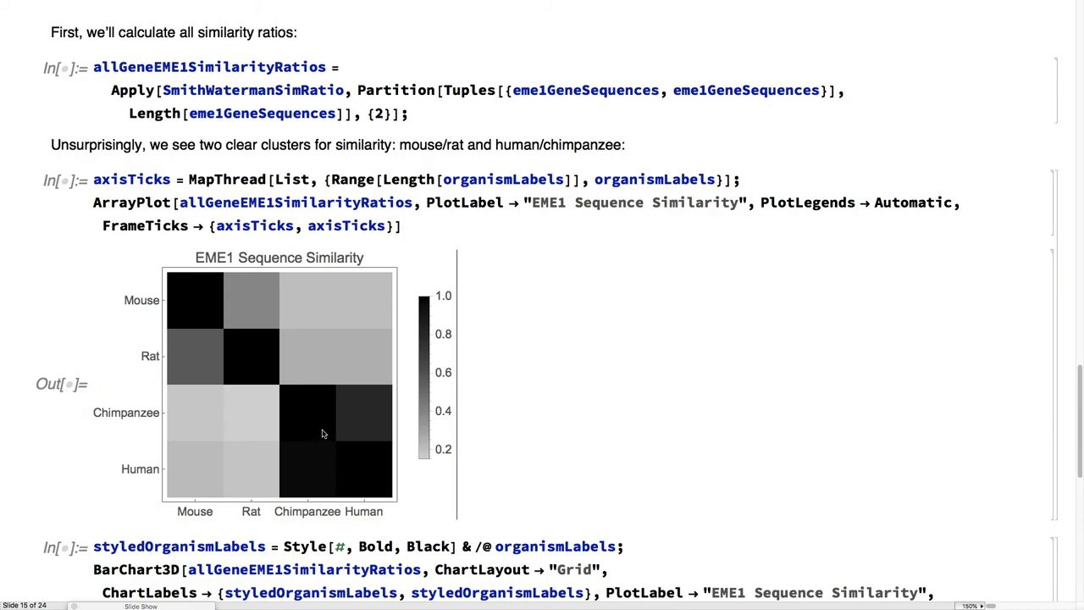
- Look over the 3D clustering bars and advance to slide 16, Finding Sequence Motifs
scroll(322, 434, up, 1)
scroll(322, 433, down, 3)
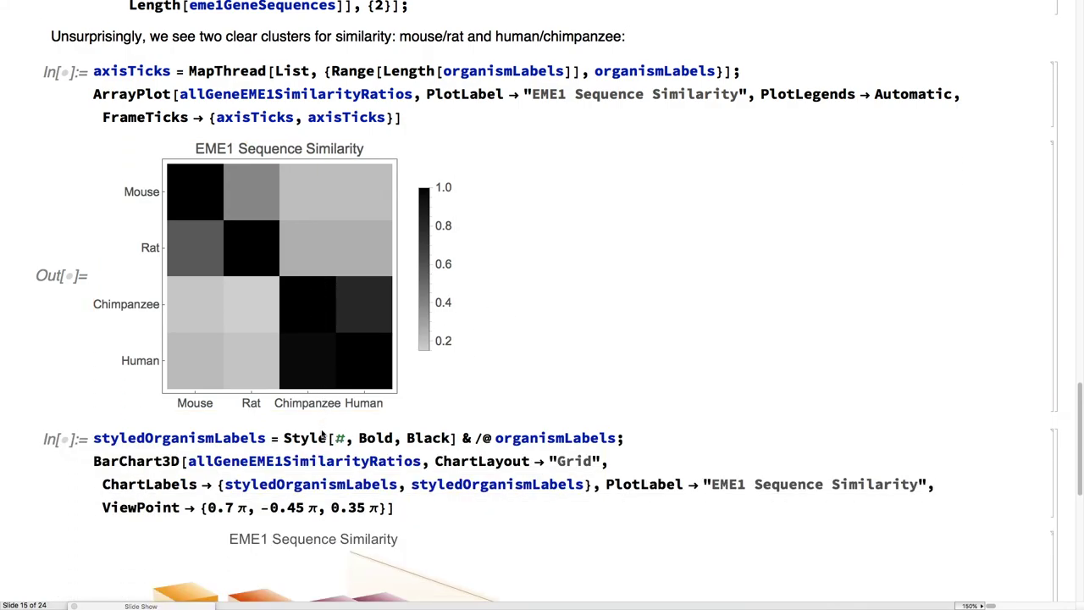
scroll(322, 434, down, 1)
scroll(235, 209, down, 3)
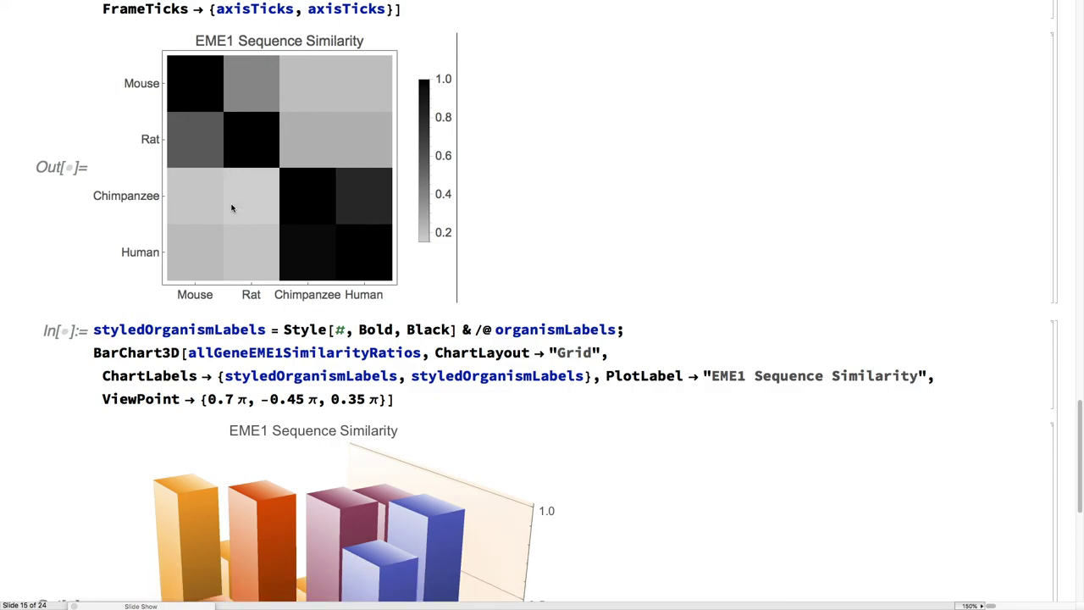
scroll(231, 207, down, 3)
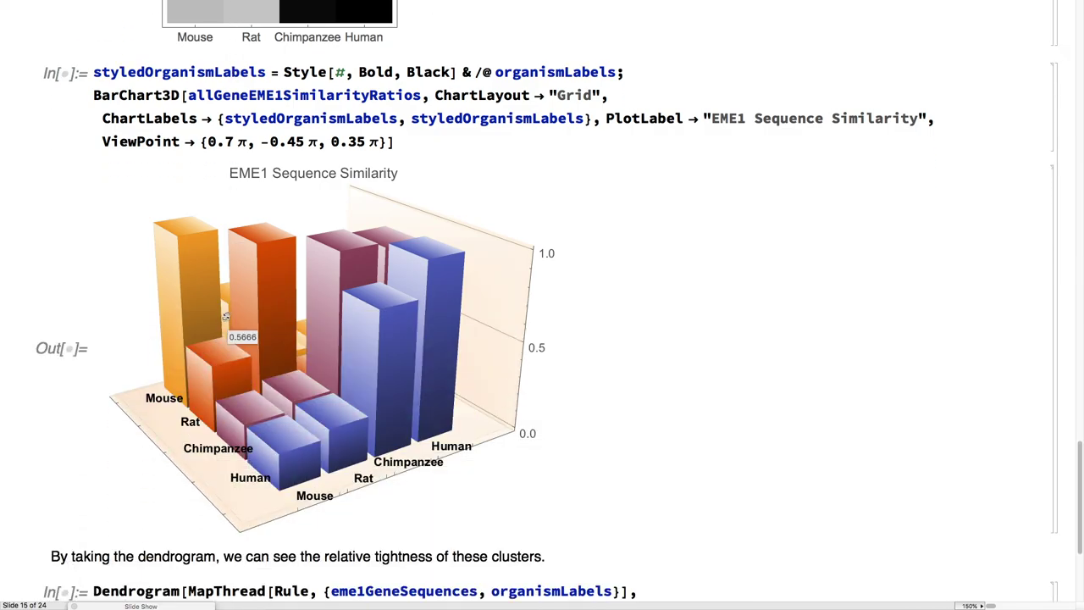
mouse_move(370, 345)
scroll(370, 345, down, 1)
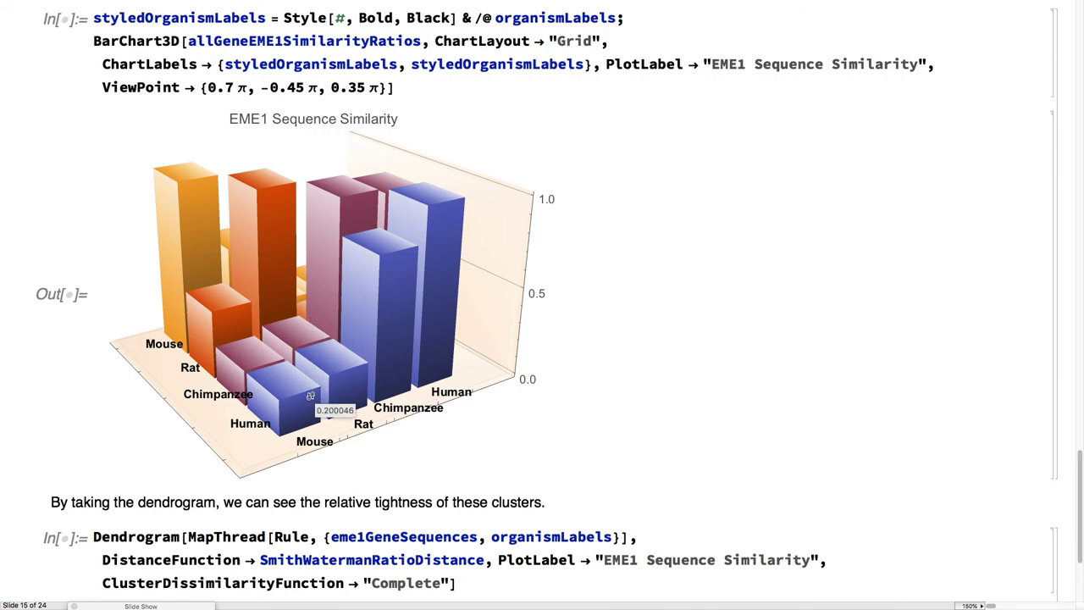
scroll(310, 395, up, 1)
scroll(310, 395, down, 5)
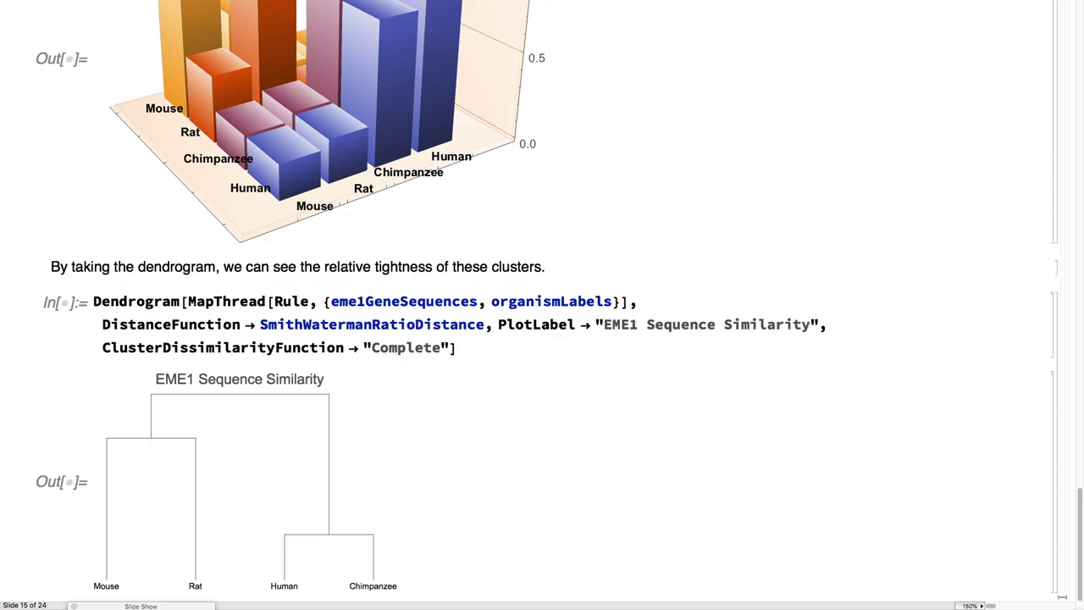
key(Page_Down)
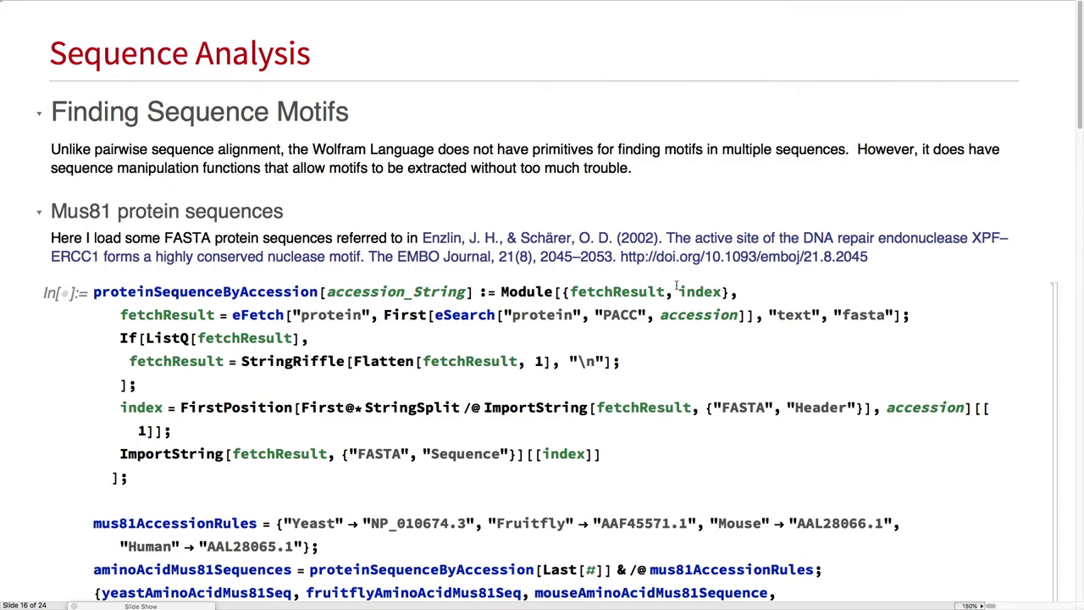
scroll(675, 284, down, 3)
scroll(675, 284, down, 5)
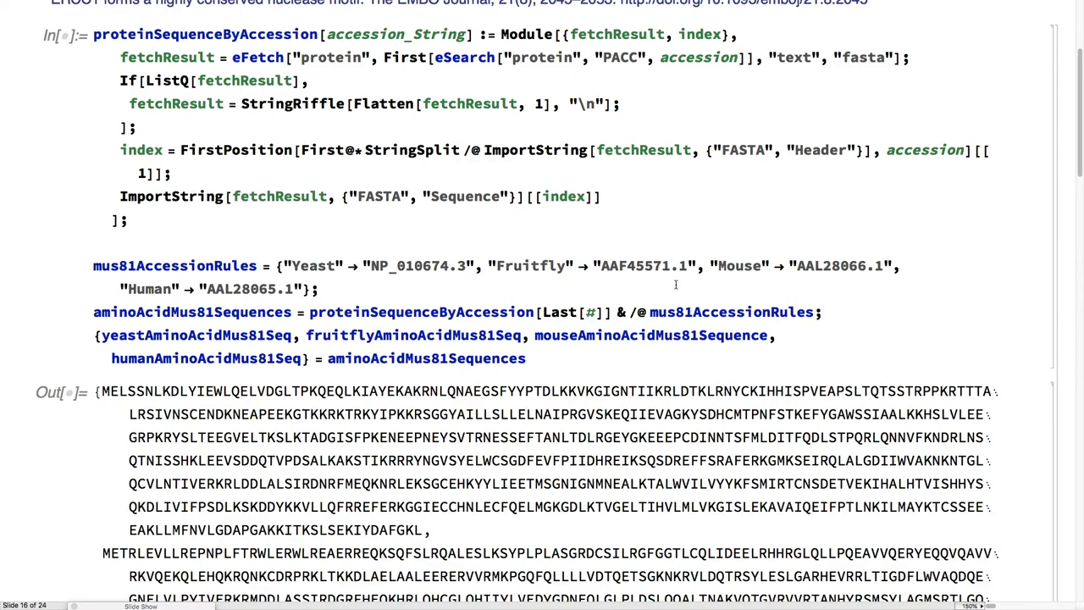
scroll(676, 284, up, 7)
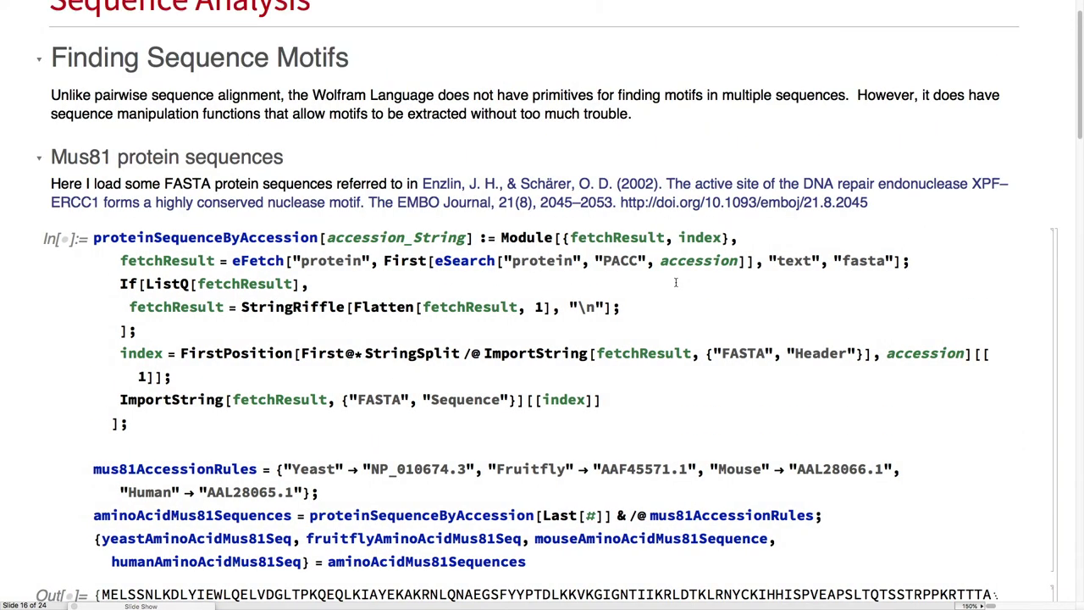
scroll(660, 278, down, 5)
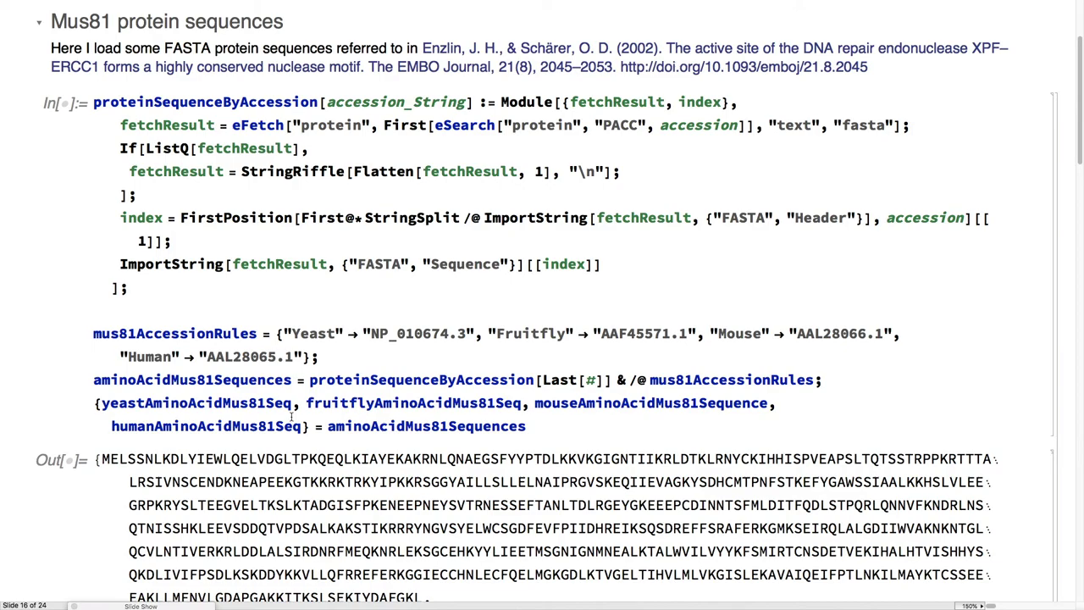
click(282, 125)
scroll(355, 470, up, 3)
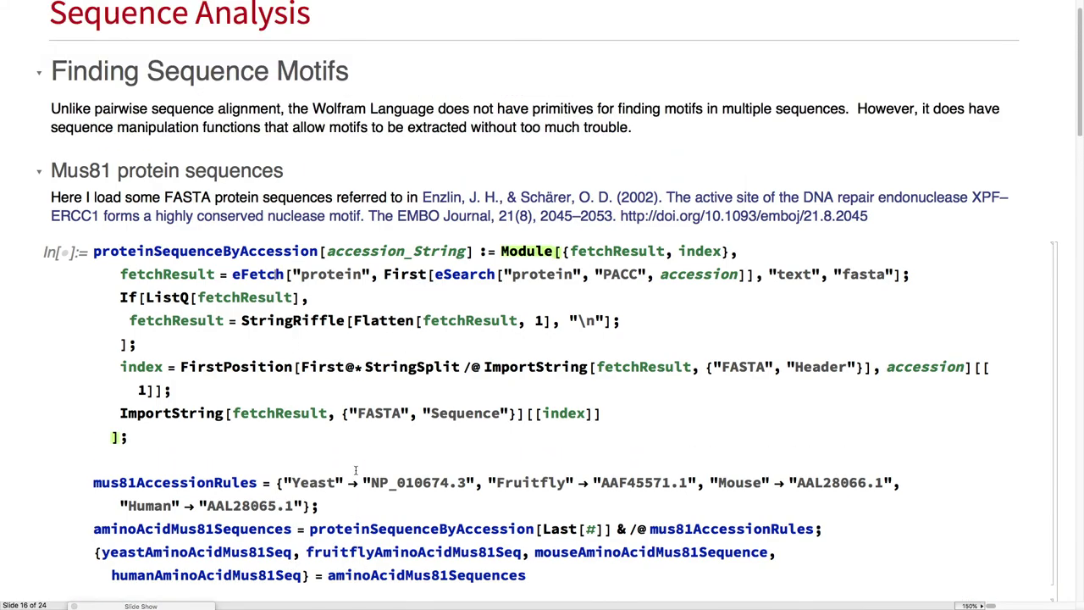
scroll(355, 470, down, 20)
scroll(356, 470, down, 8)
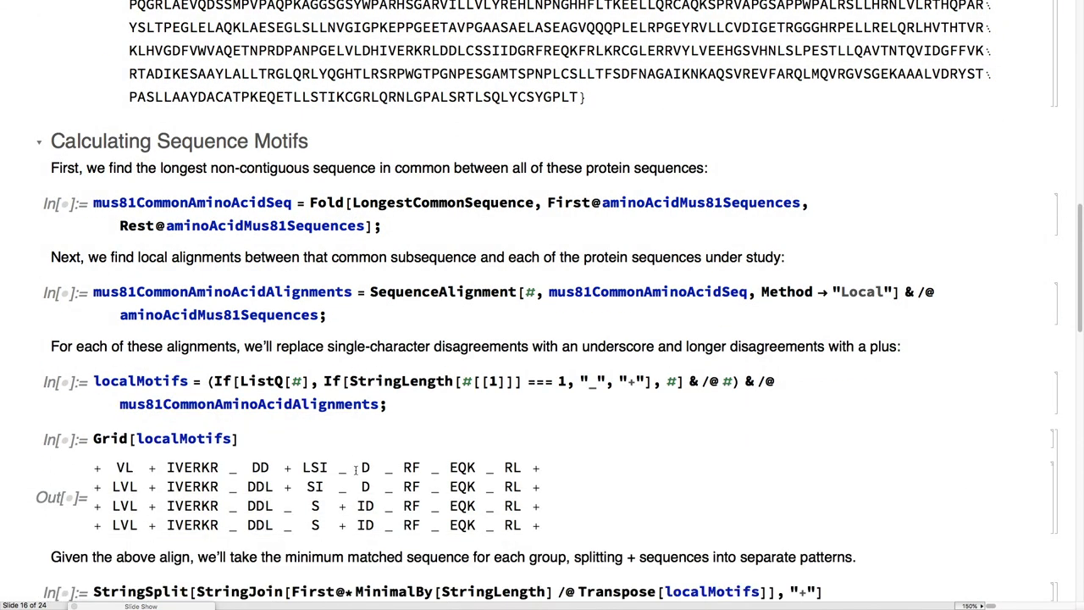
scroll(356, 470, down, 4)
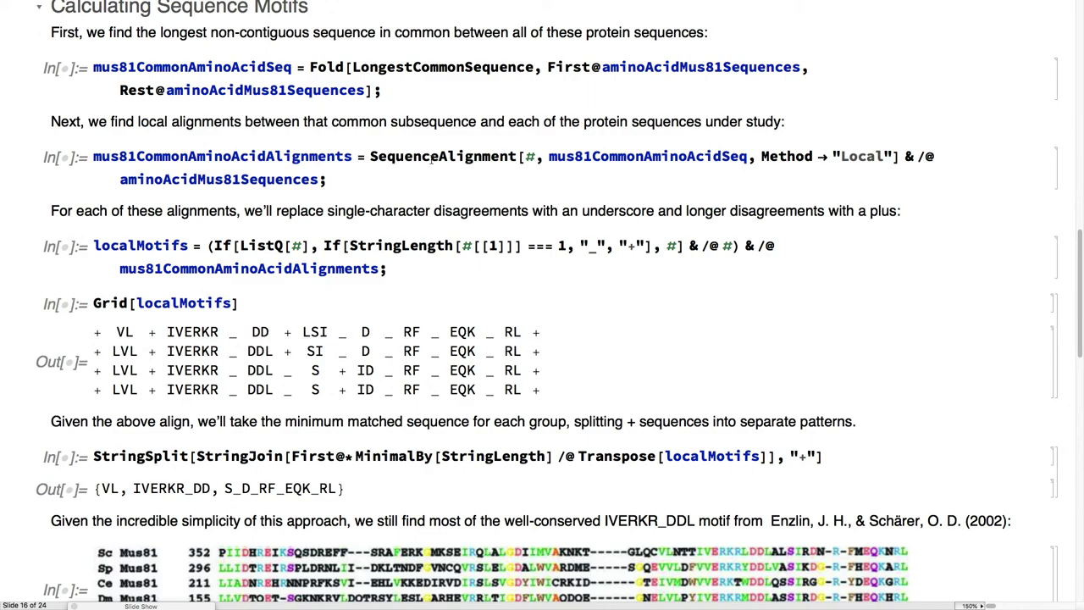
click(442, 77)
click(434, 157)
scroll(492, 228, up, 2)
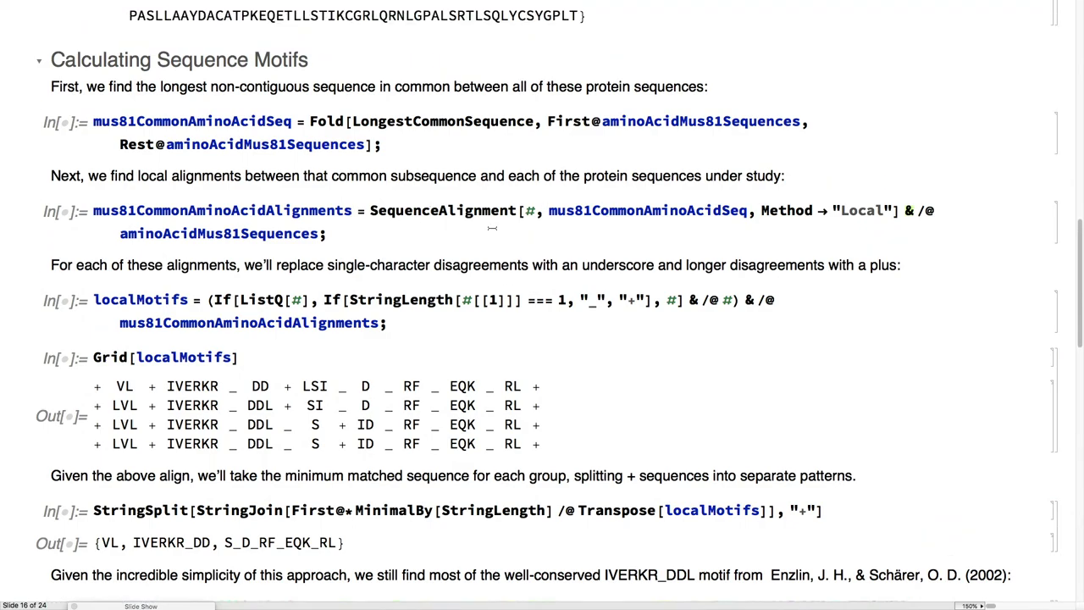
scroll(492, 229, down, 5)
scroll(492, 229, down, 1)
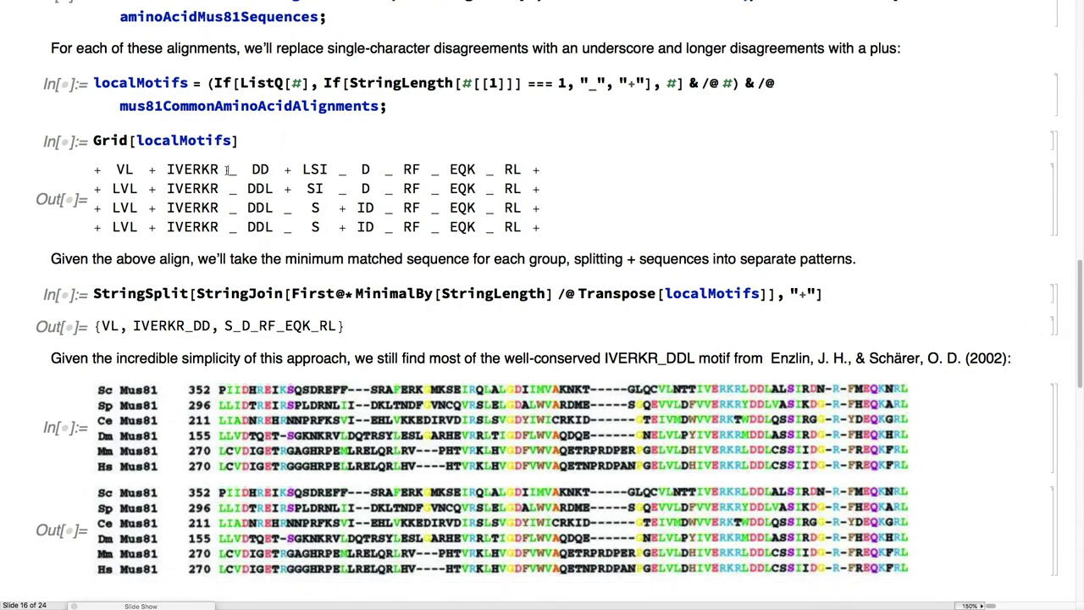
drag(226, 170, 167, 171)
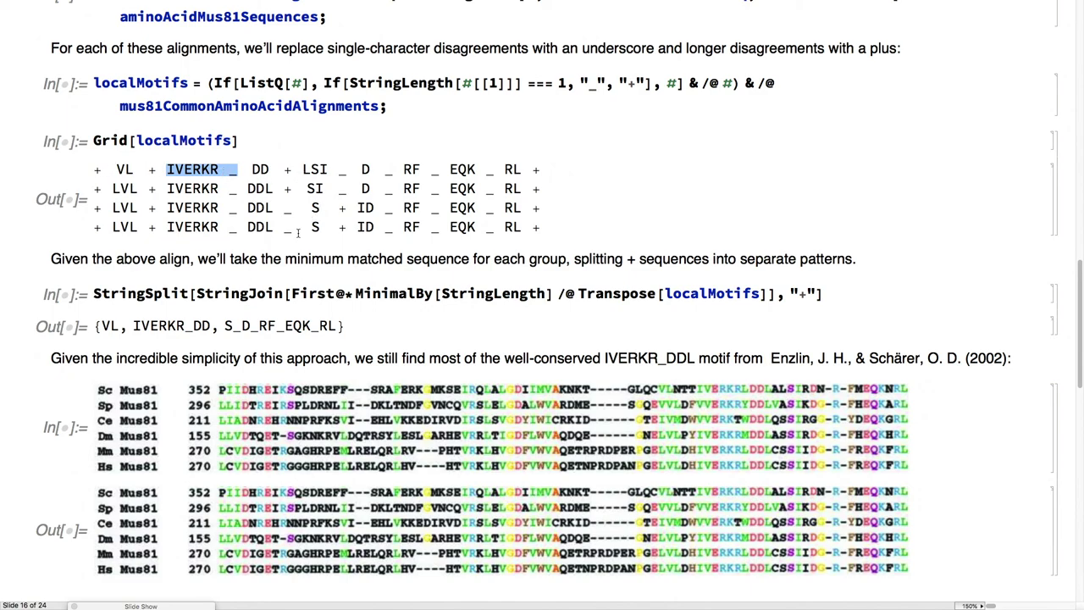
scroll(297, 234, up, 2)
scroll(295, 235, down, 4)
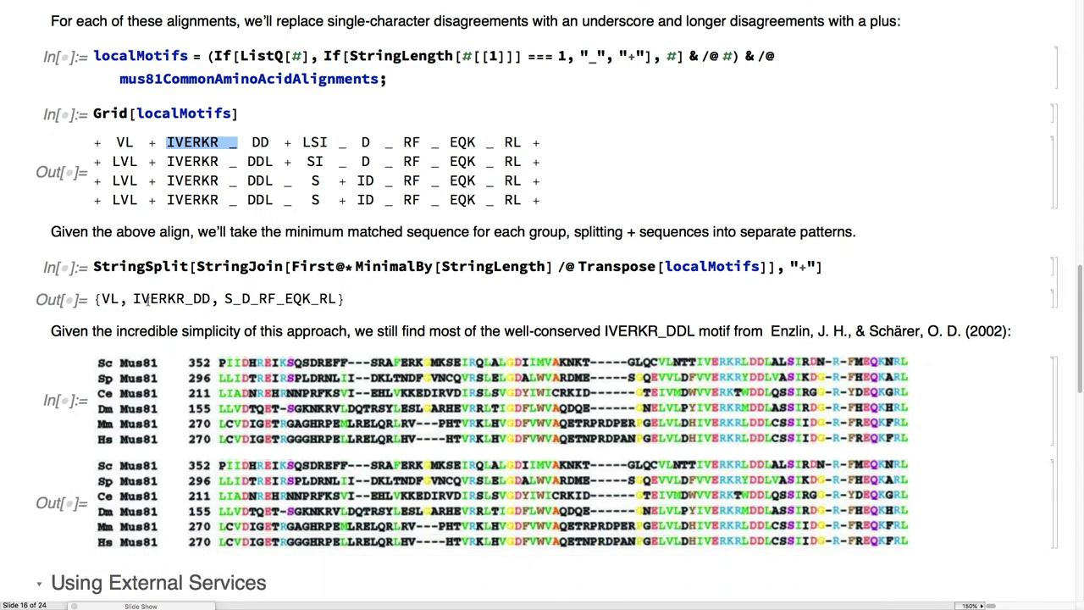
drag(132, 299, 211, 299)
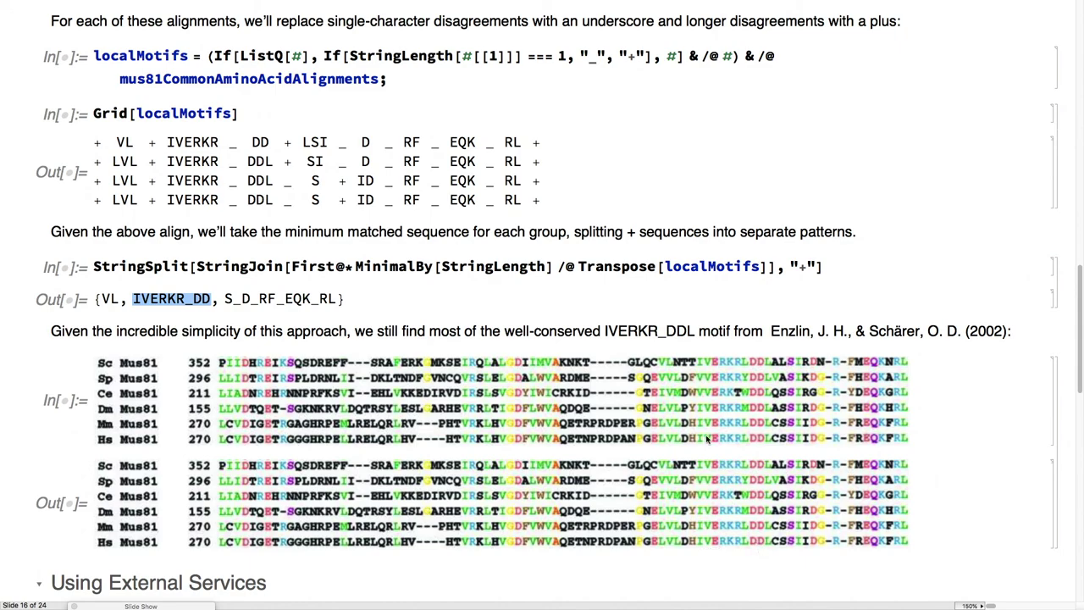
scroll(708, 439, down, 2)
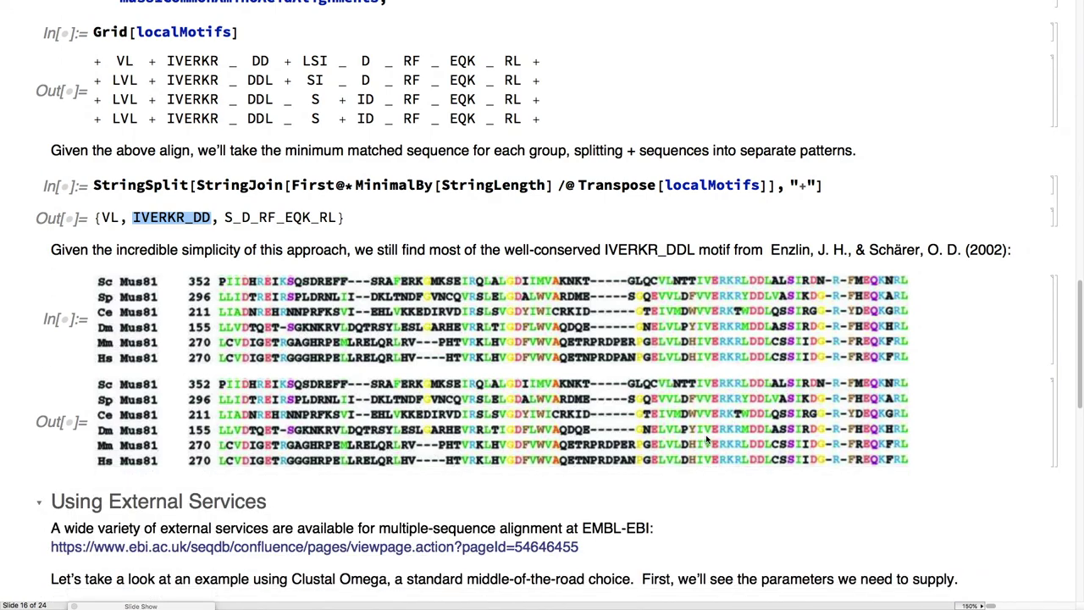
scroll(707, 439, down, 2)
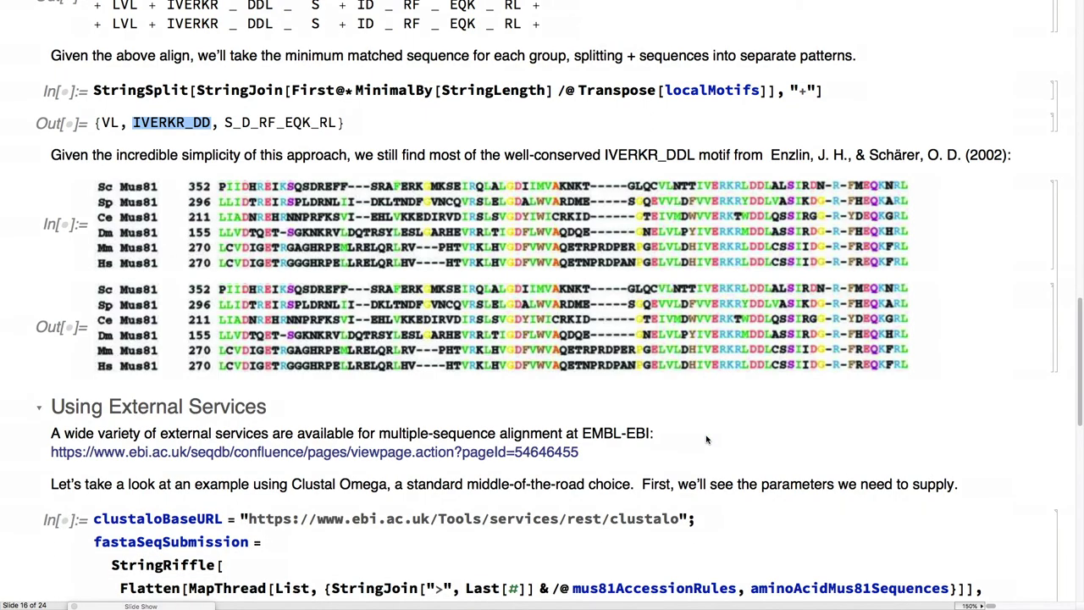
scroll(707, 439, down, 1)
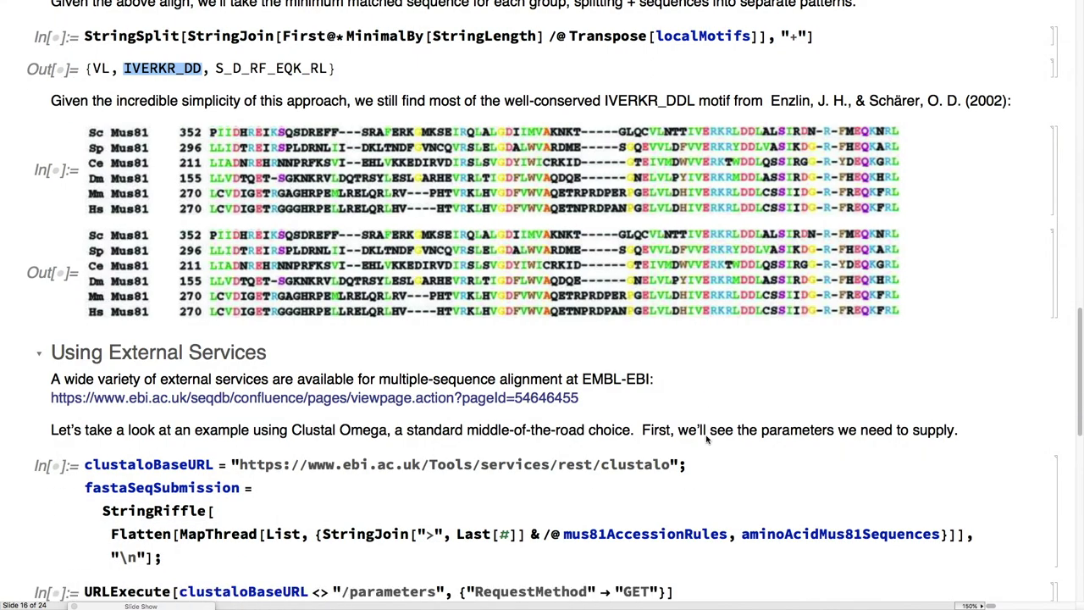
scroll(707, 439, down, 4)
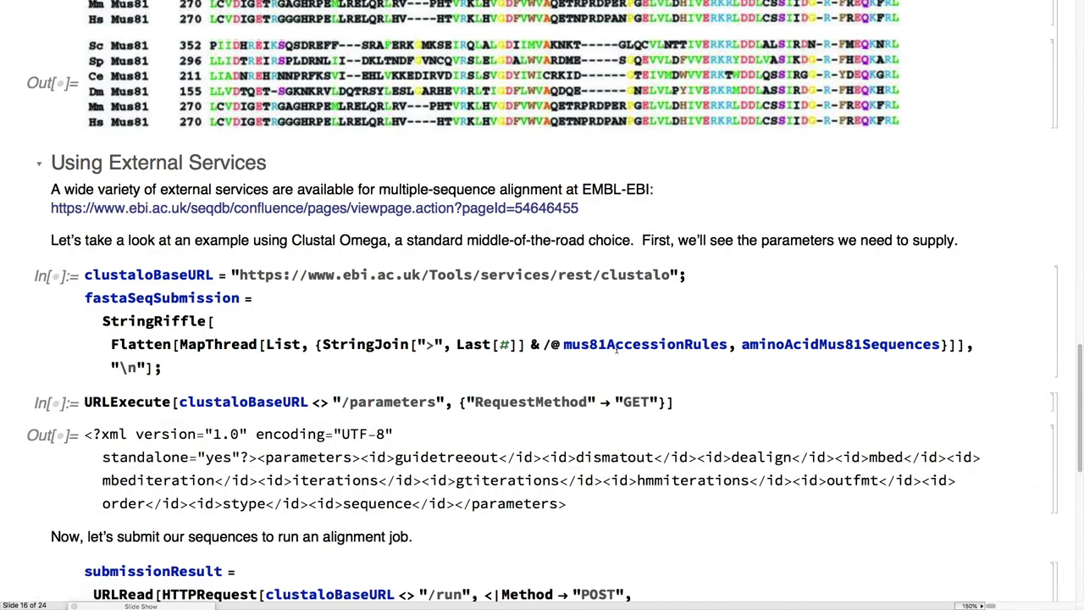
- Open the EMBL-EBI alignment page, then bring Cassel2018BioinformaticsDistribution.nb forward in Mathematica
click(498, 208)
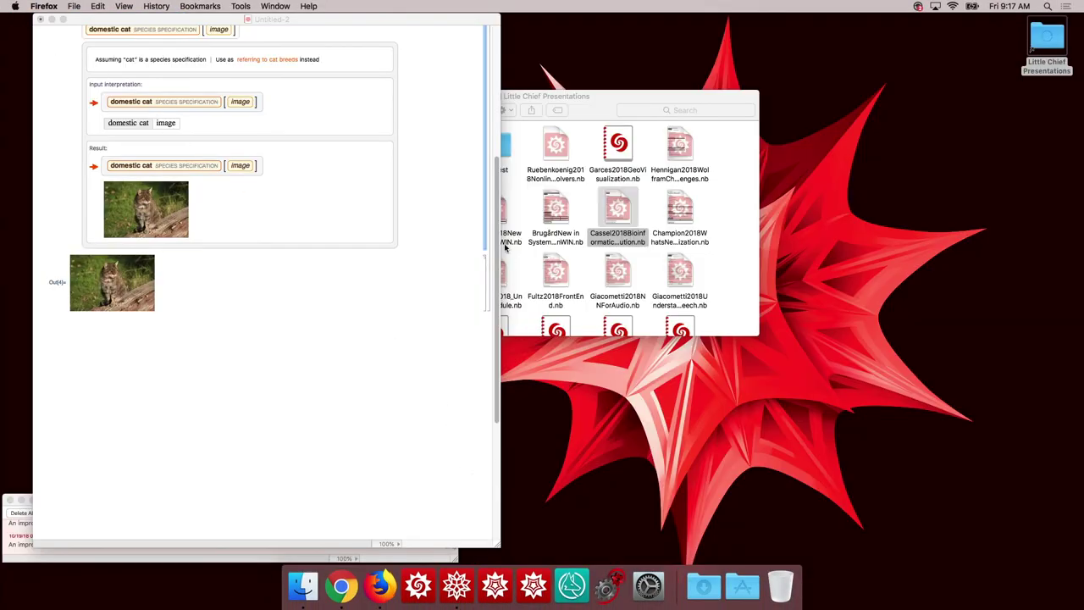
click(308, 6)
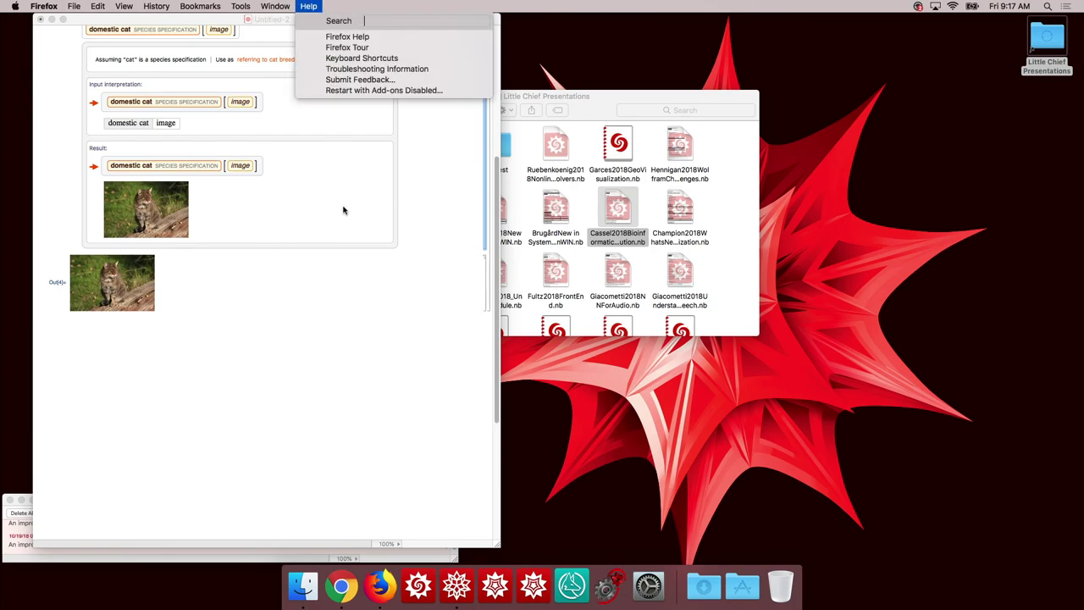
click(347, 254)
click(377, 7)
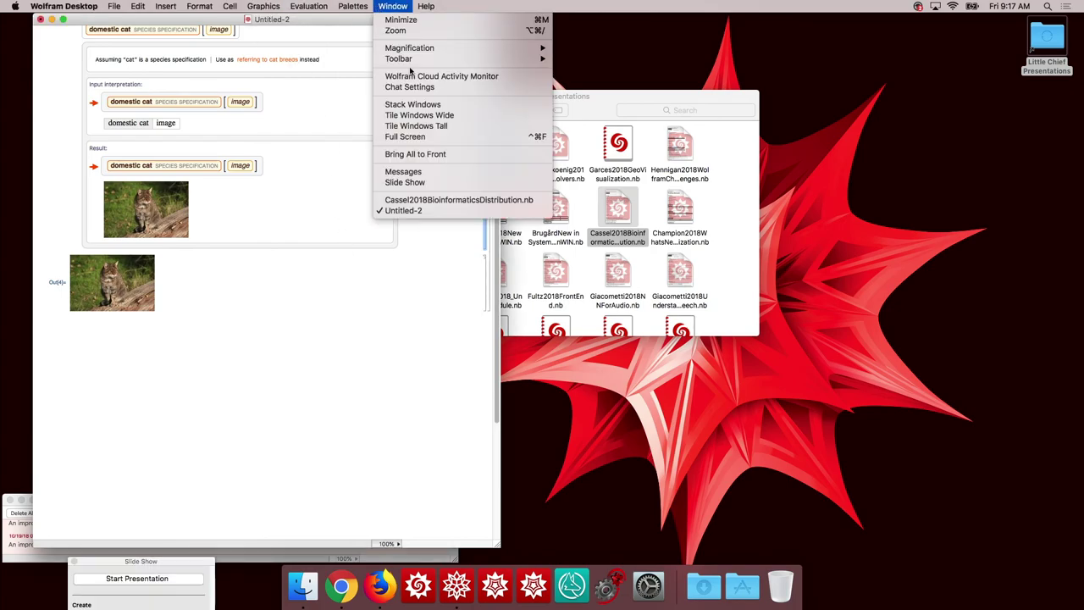
click(416, 201)
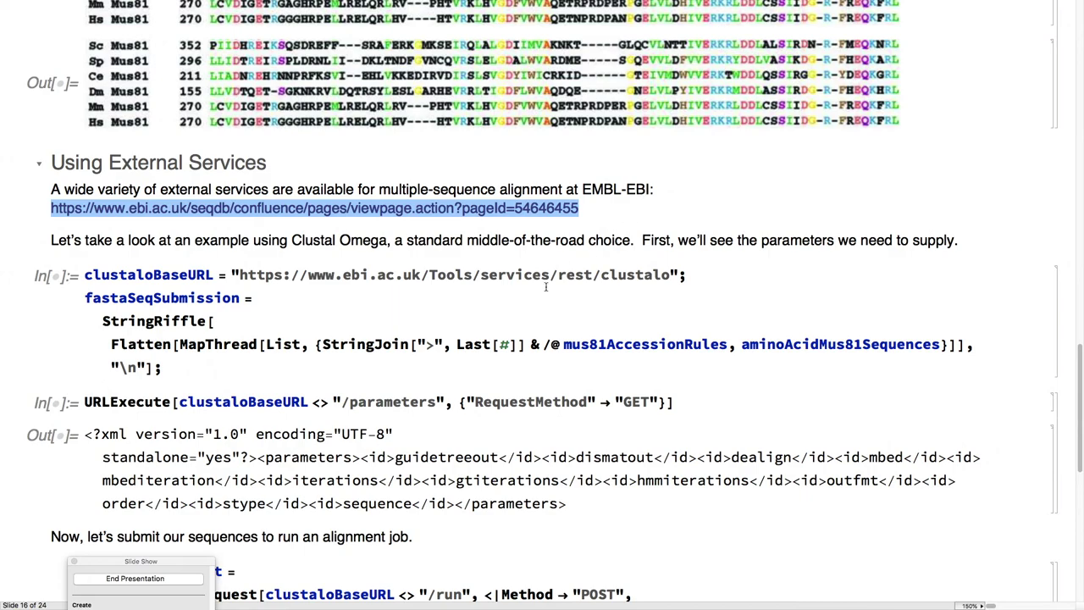
- Scroll through slide 16's Clustal Omega URL, FASTA submission and parameters cells
scroll(545, 287, down, 3)
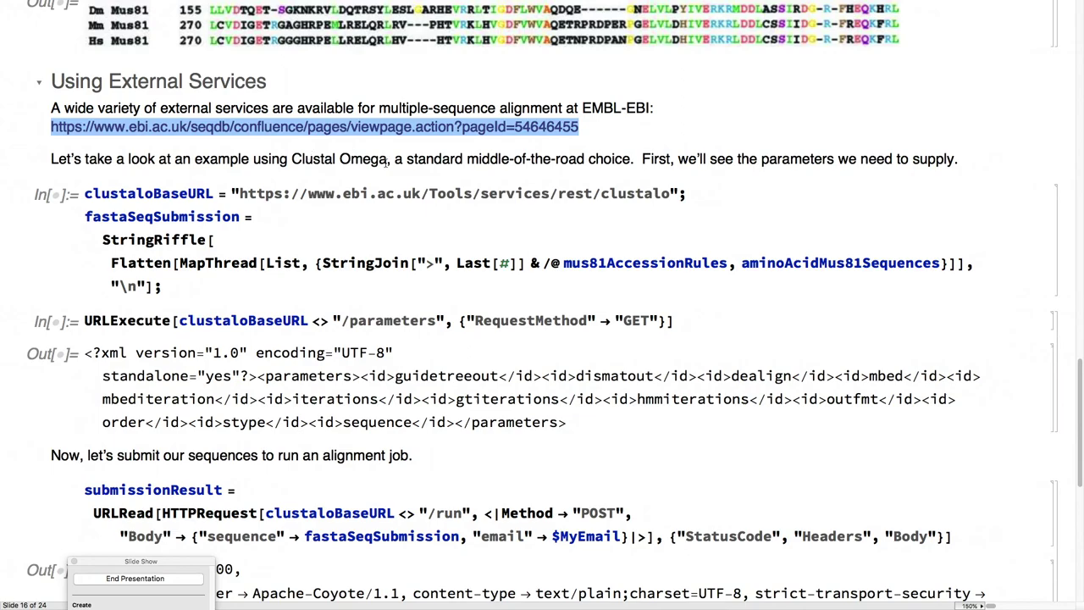
scroll(385, 162, down, 20)
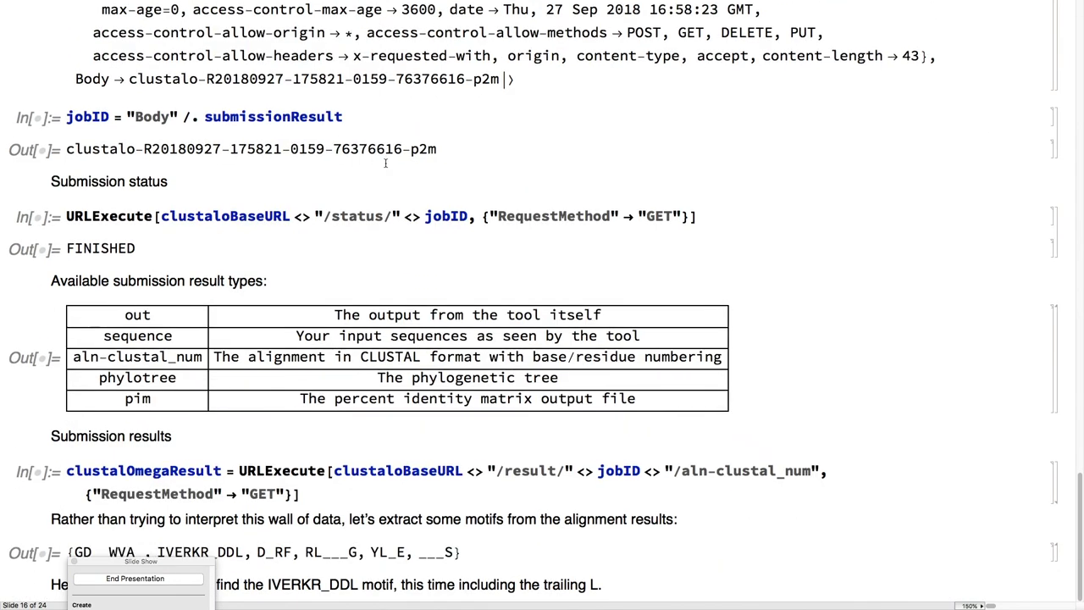
scroll(385, 162, right, 2)
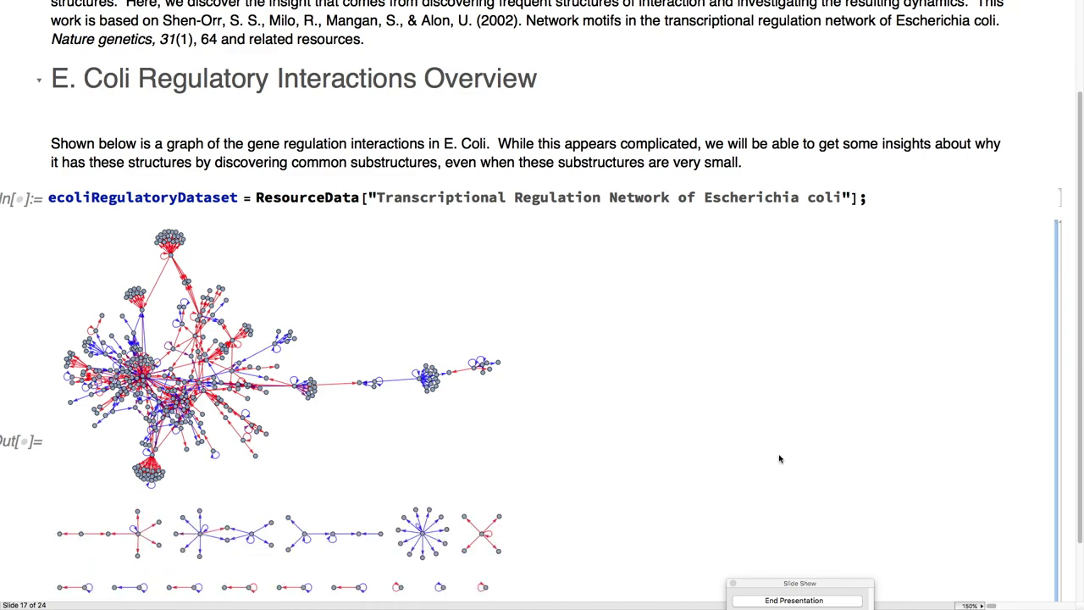
scroll(780, 459, down, 2)
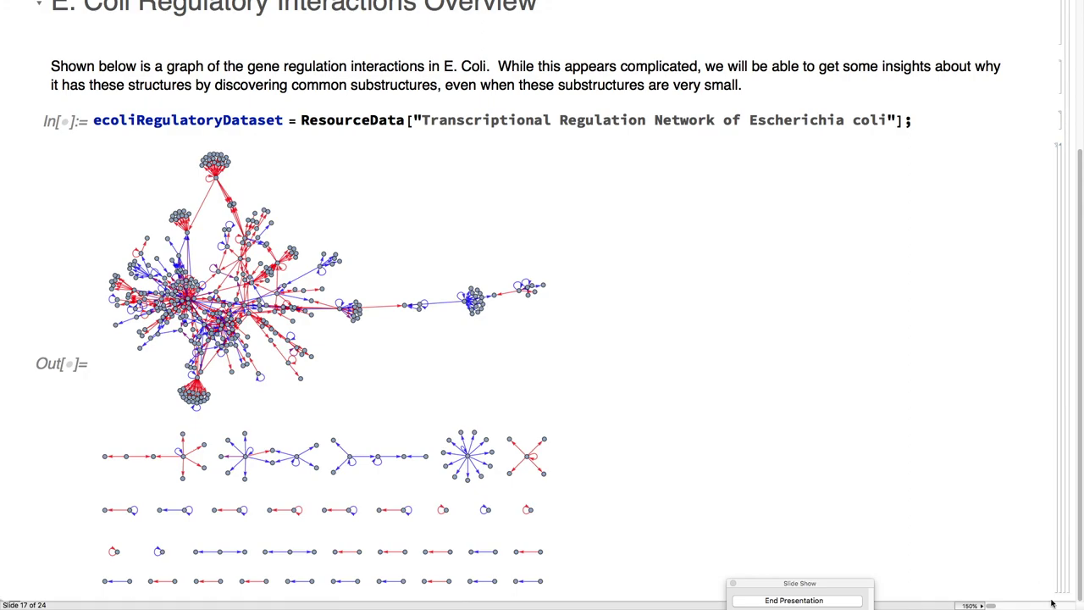
key(Page_Down)
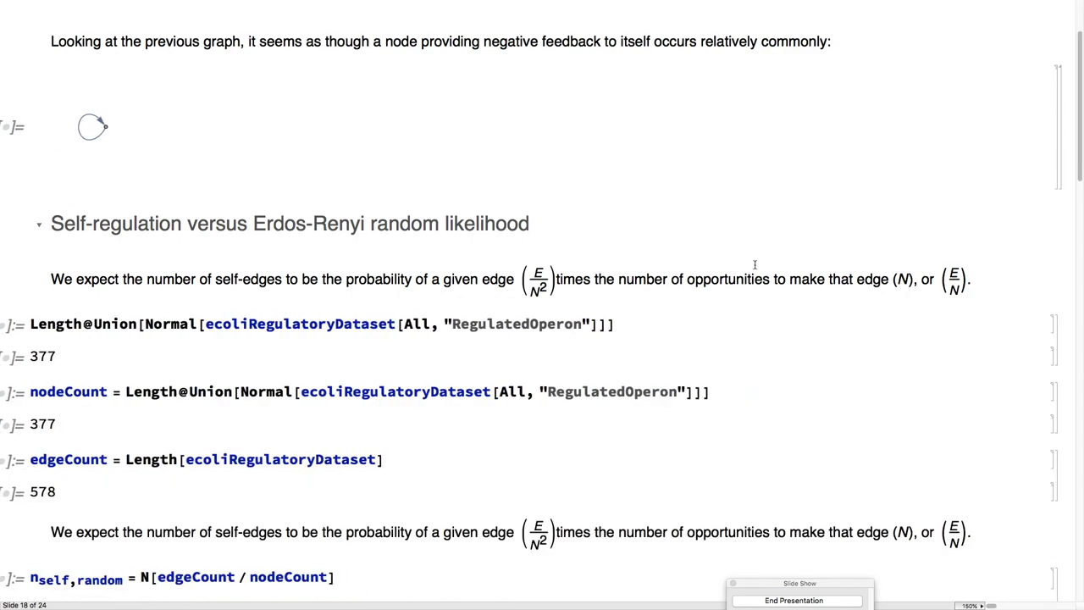
- Scroll slide 18's self-regulation calculations down to the DSolve solution for p(t) and its plot
scroll(754, 266, down, 8)
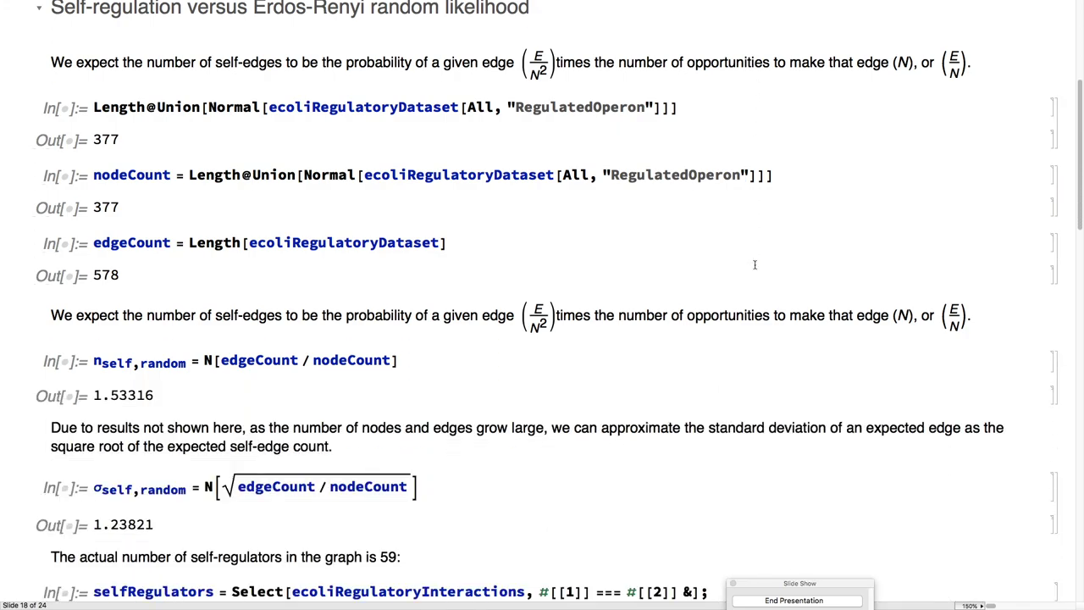
scroll(755, 265, down, 8)
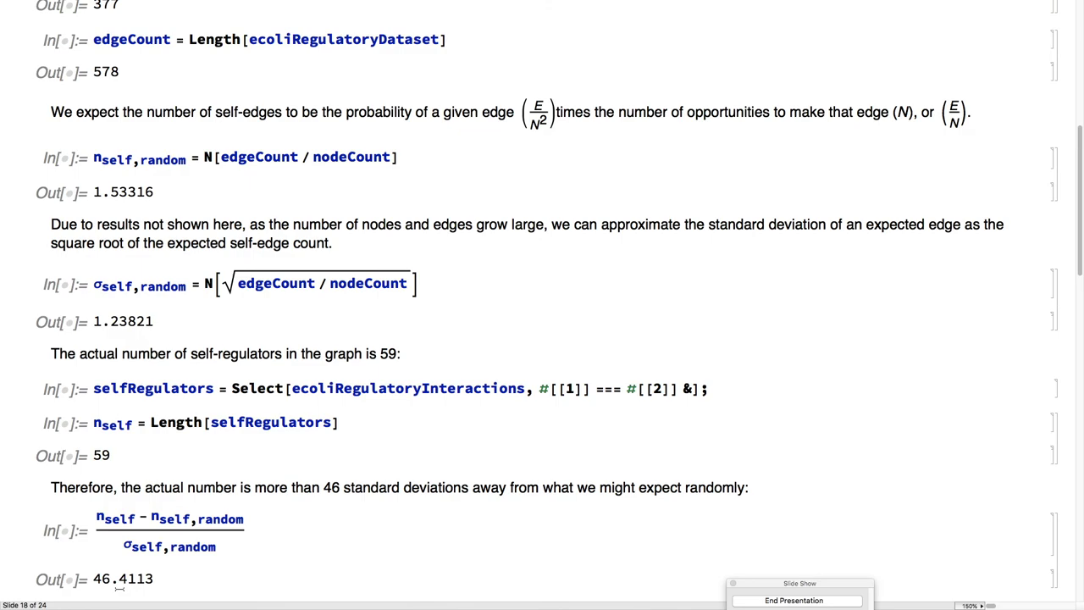
scroll(118, 590, down, 2)
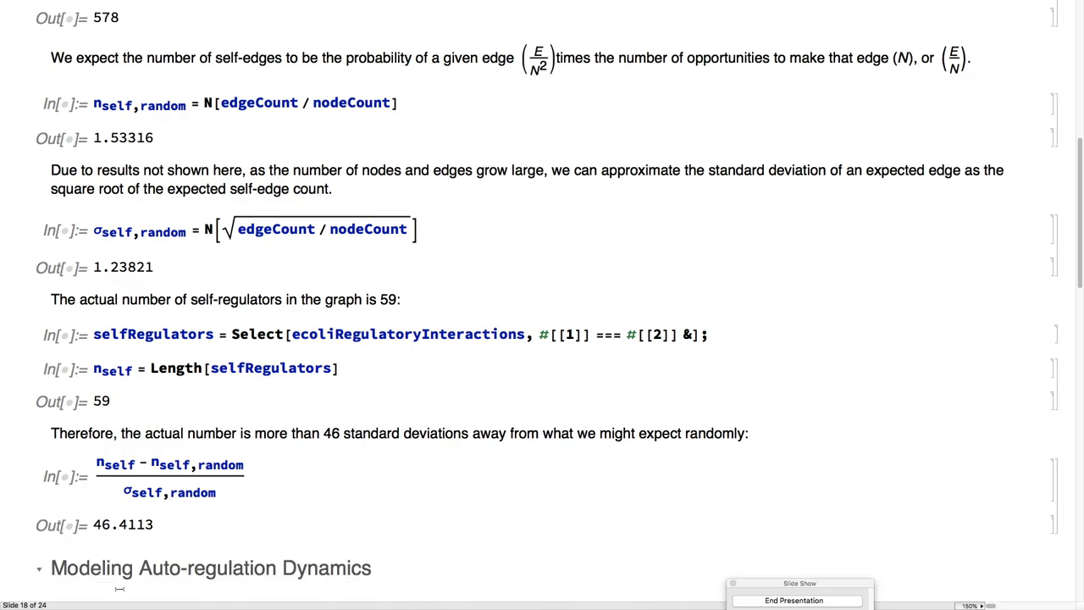
scroll(118, 590, down, 6)
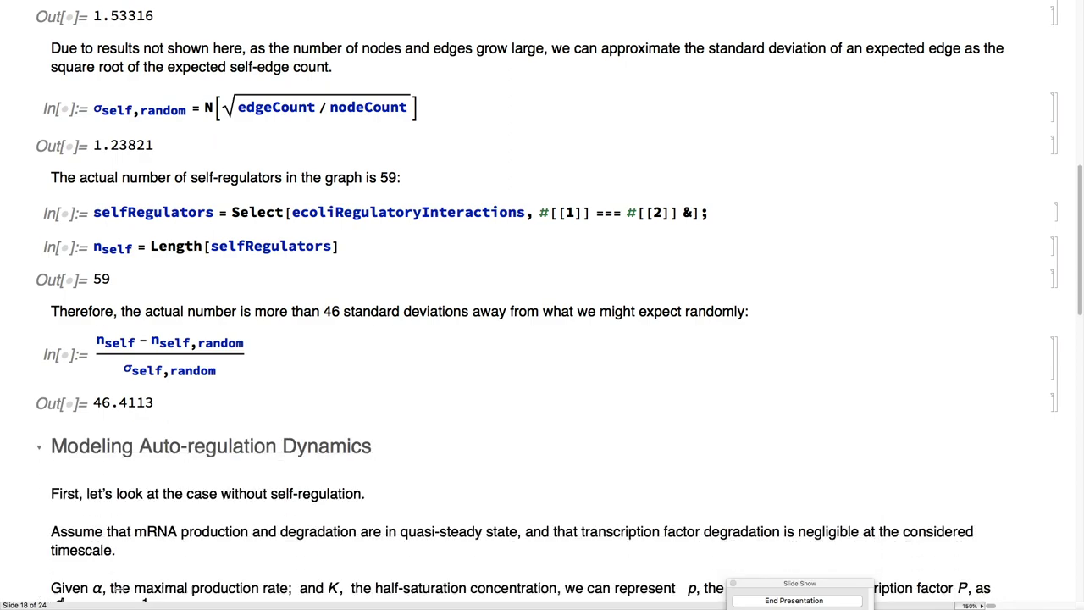
scroll(119, 590, down, 4)
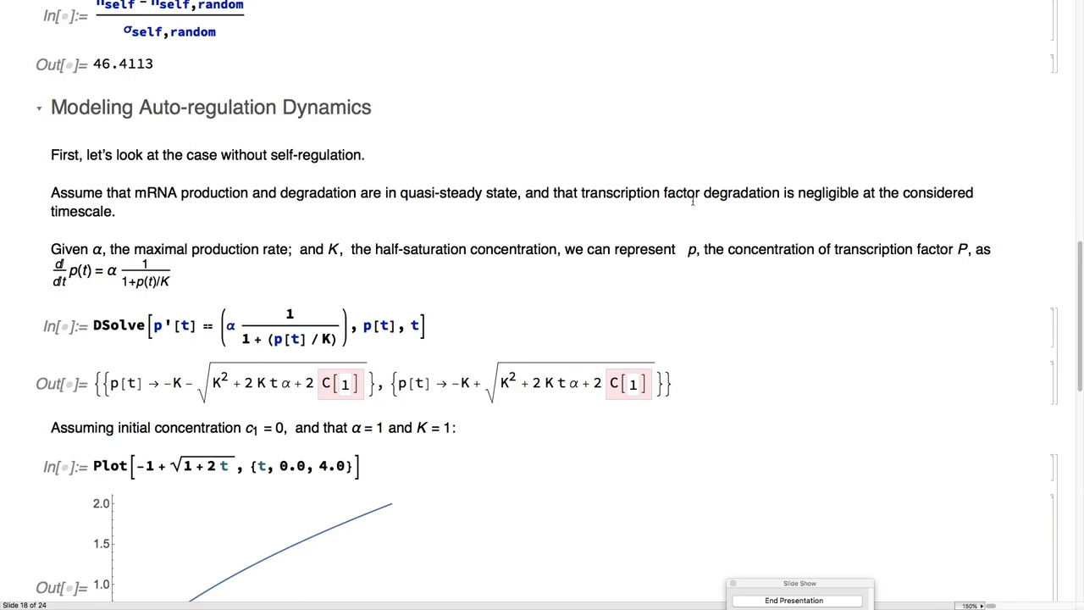
scroll(377, 293, up, 3)
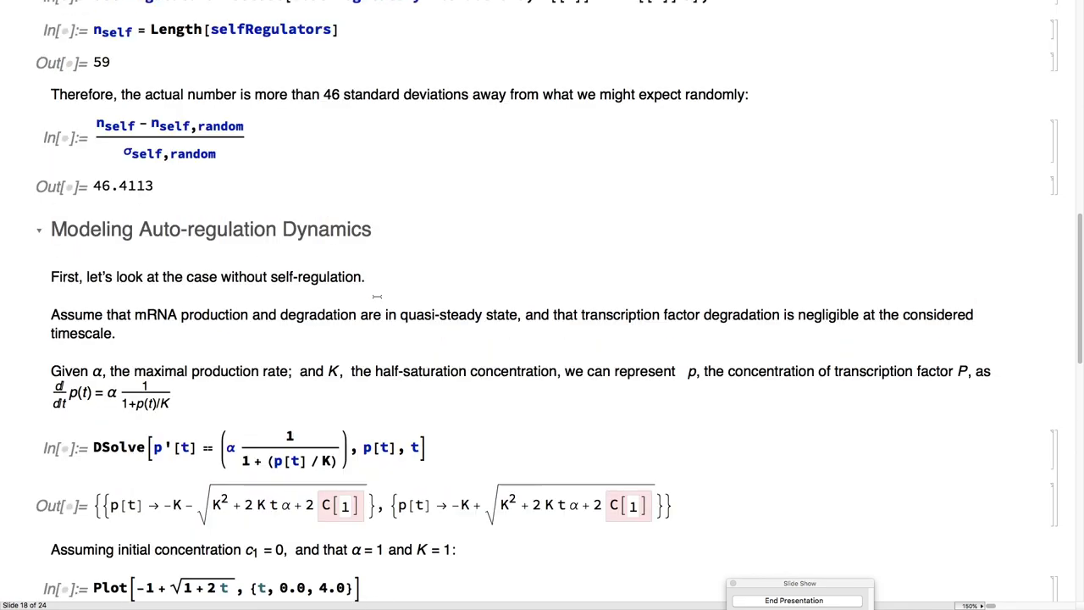
scroll(378, 293, down, 6)
scroll(355, 297, down, 5)
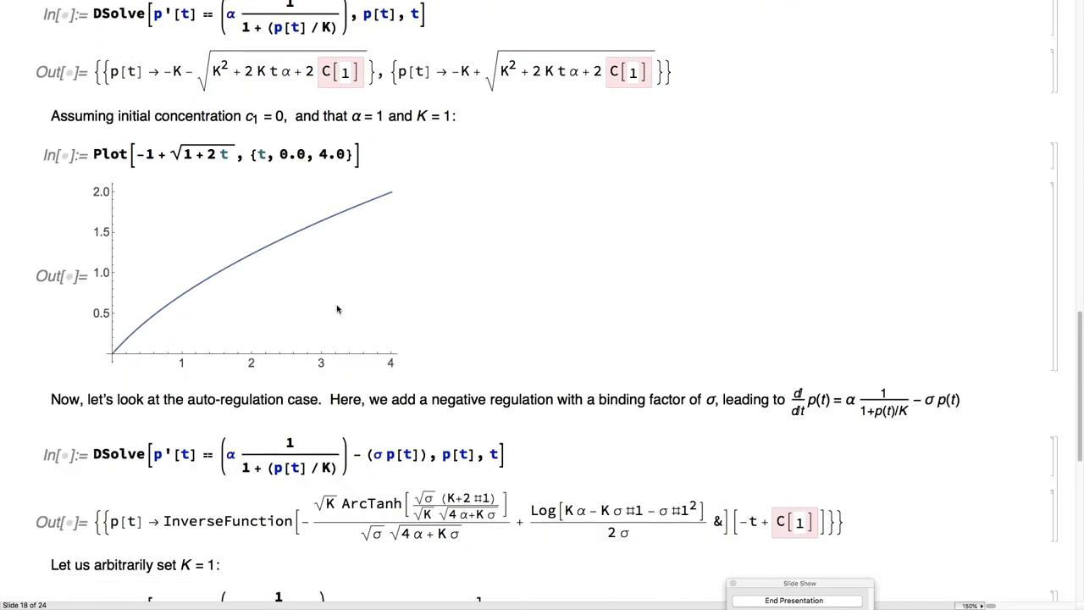
scroll(337, 309, down, 2)
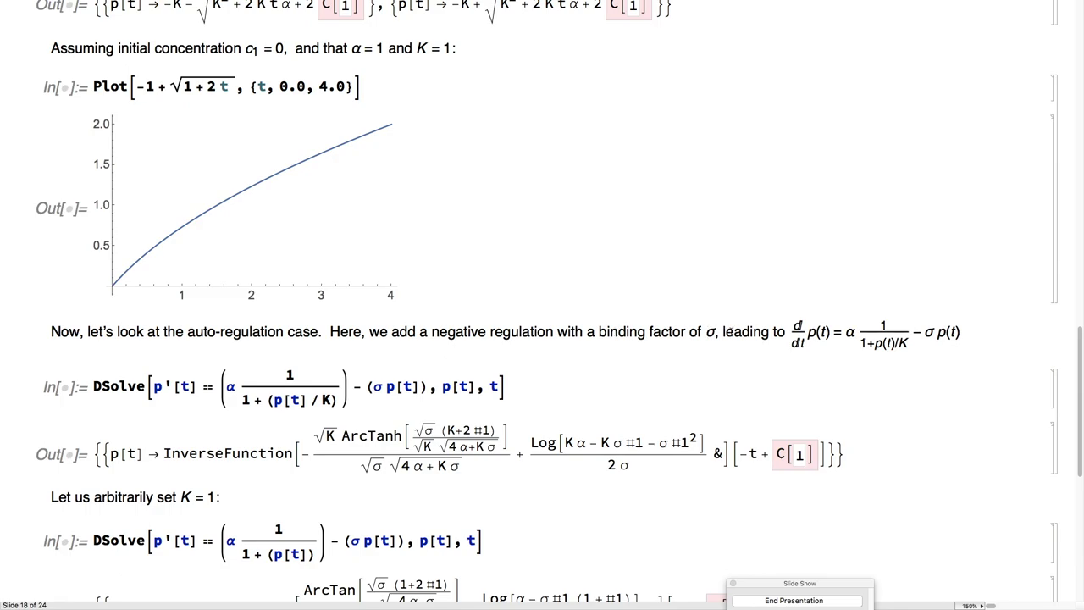
scroll(961, 326, down, 10)
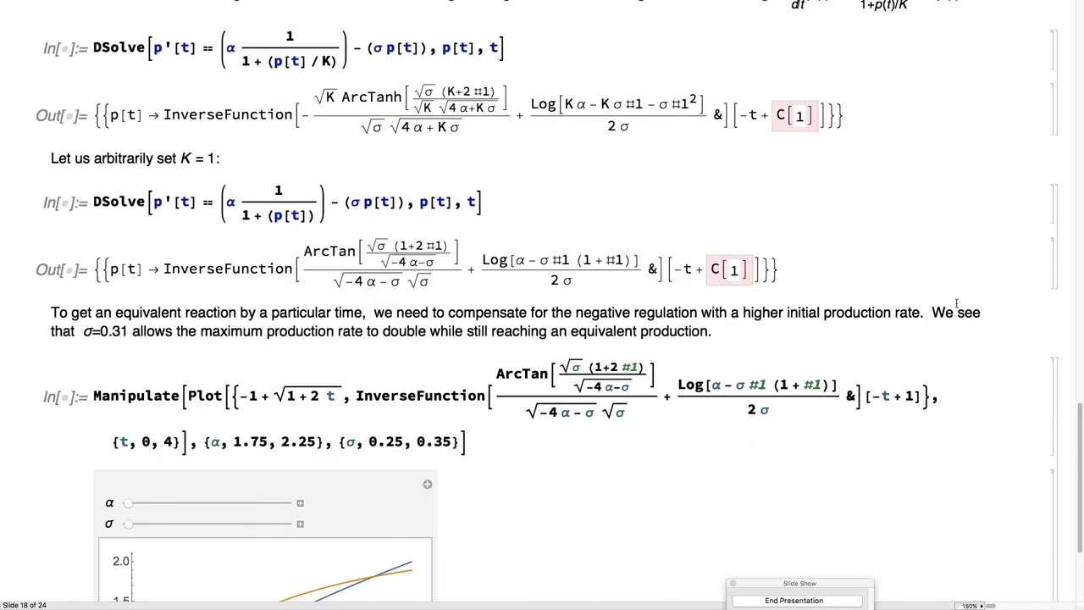
scroll(957, 303, down, 6)
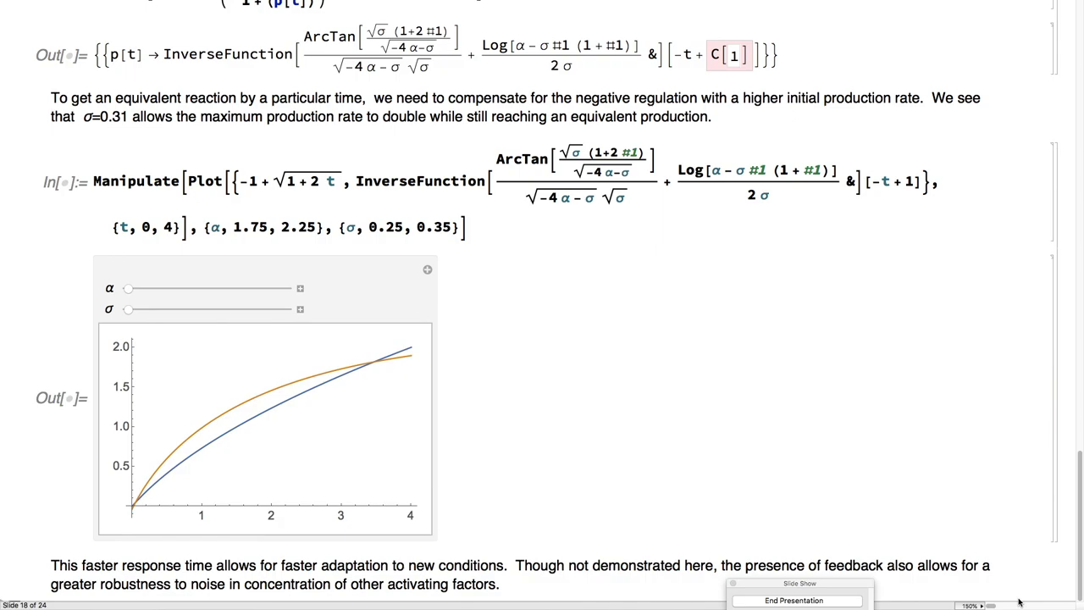
key(Right)
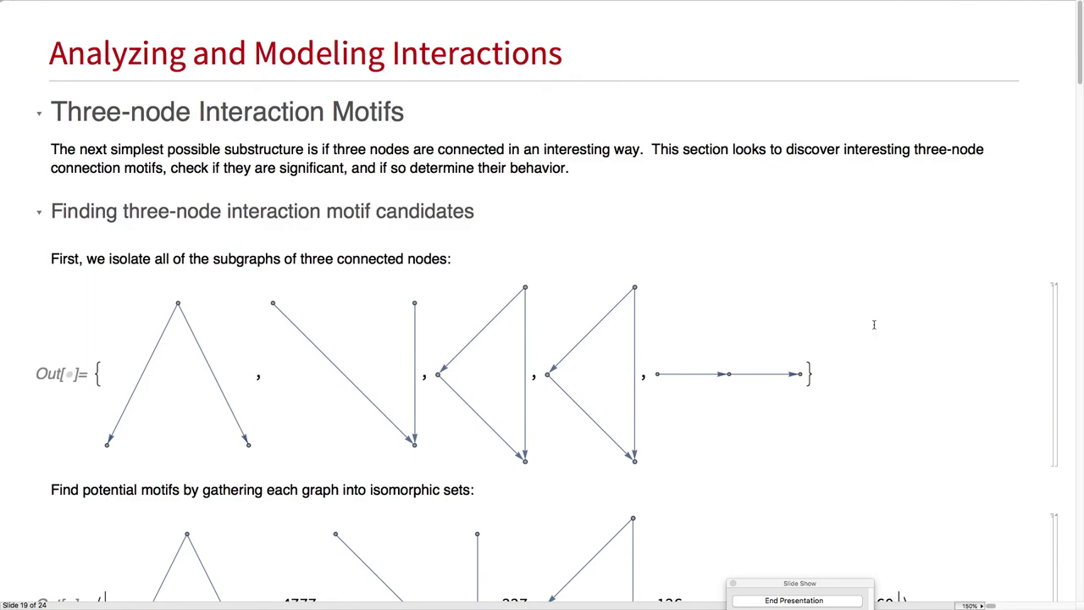
- Scroll slide 19, briefly expanding then collapsing the code that produced the subgraphs
scroll(874, 324, down, 1)
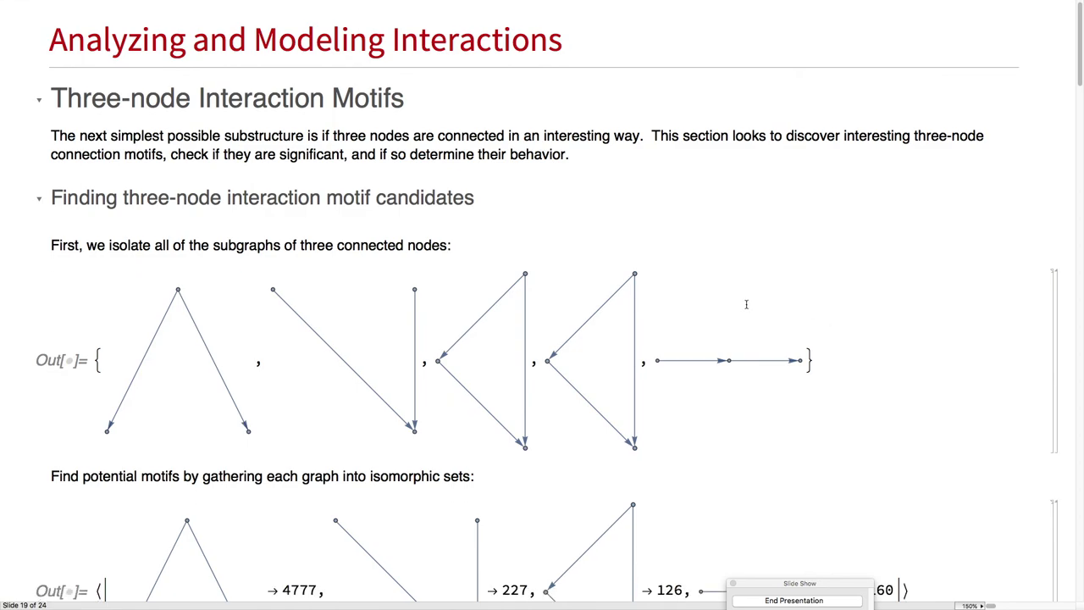
scroll(184, 315, down, 6)
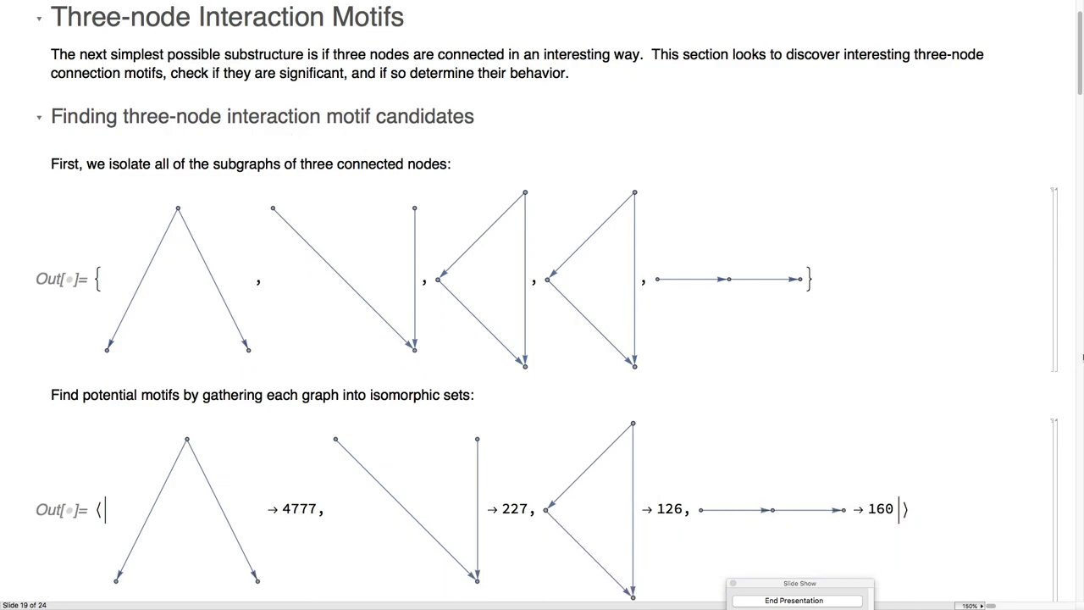
double_click(1055, 306)
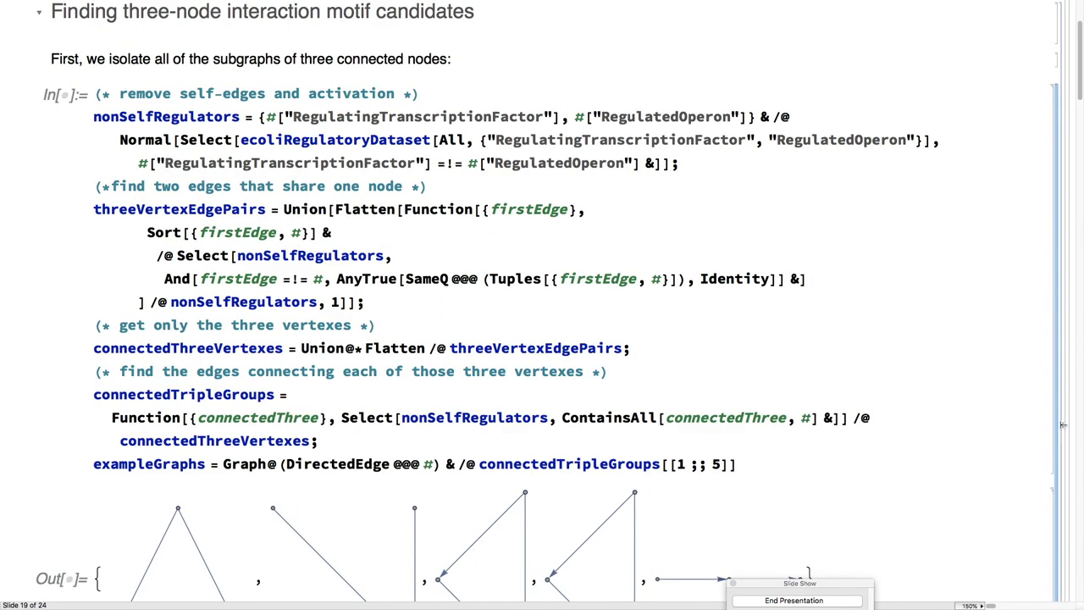
double_click(1057, 518)
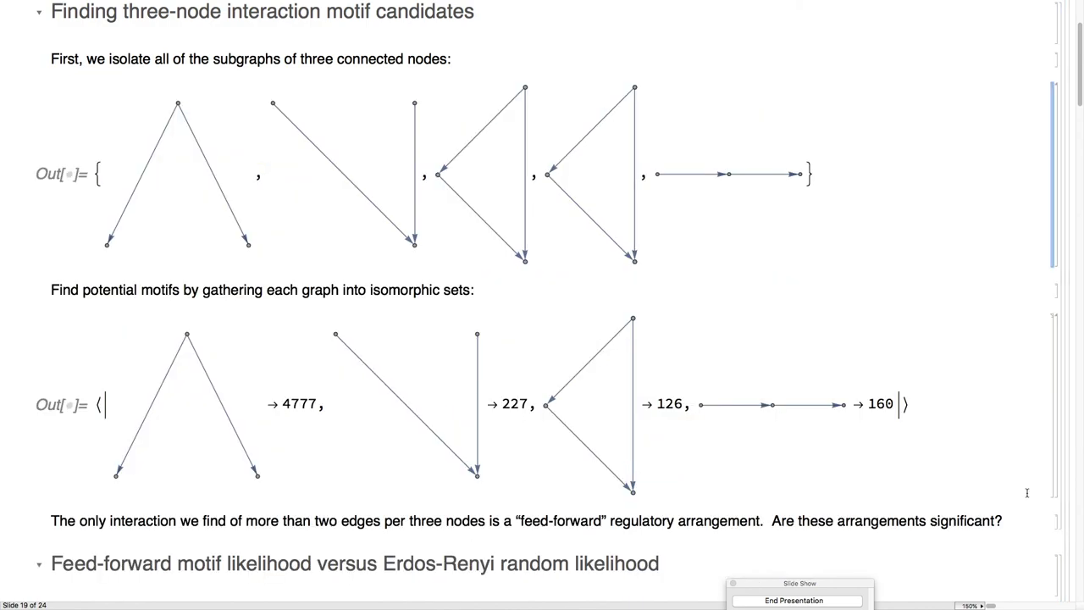
- Expand the hidden code behind the isomorphic-sets output and point out its SelectFirst call
double_click(1056, 402)
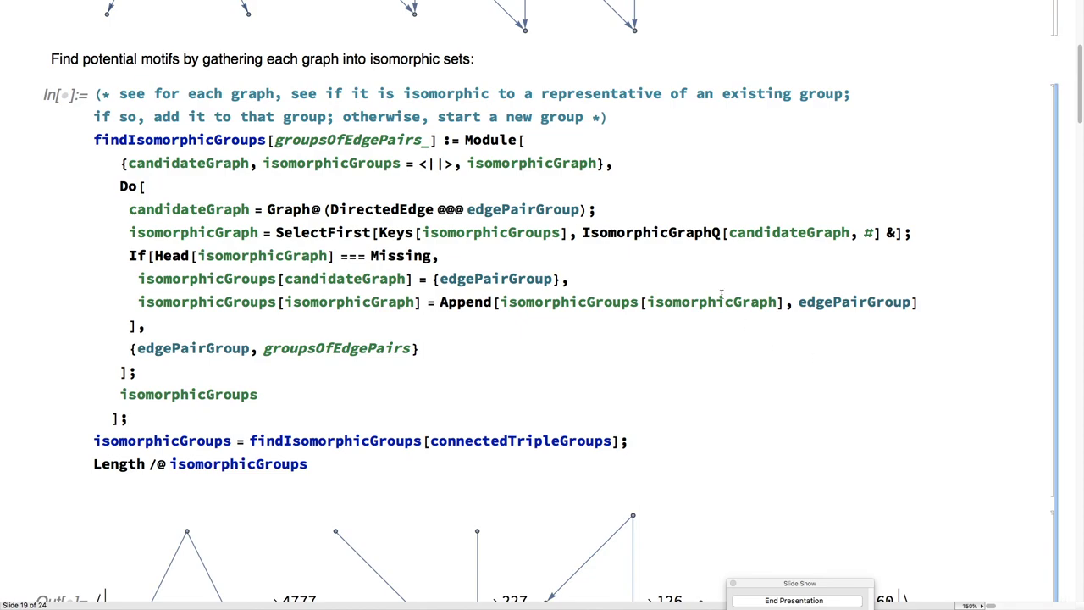
scroll(634, 237, up, 1)
scroll(633, 235, down, 1)
scroll(633, 237, down, 3)
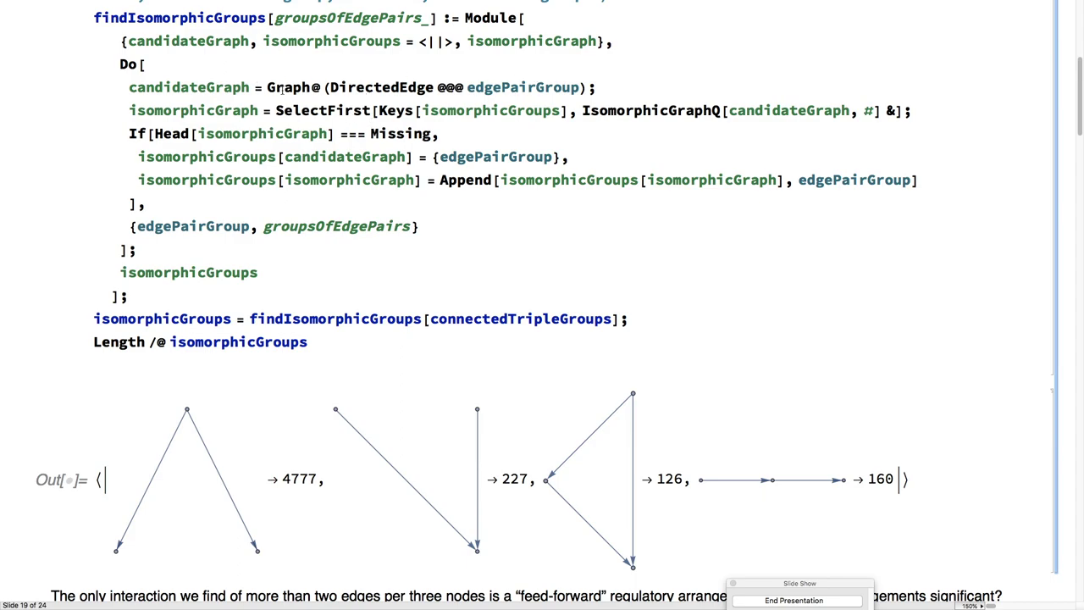
click(311, 111)
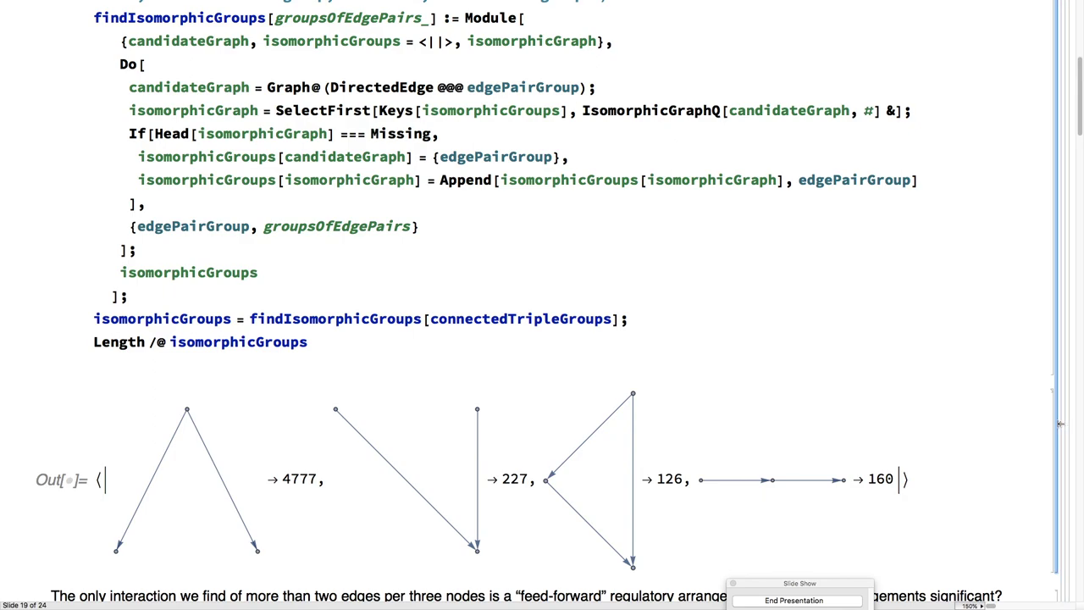
- Scroll slide 19 past the 64.4745 standard-deviation result to the feed-forward loop tally grid
scroll(1052, 421, down, 5)
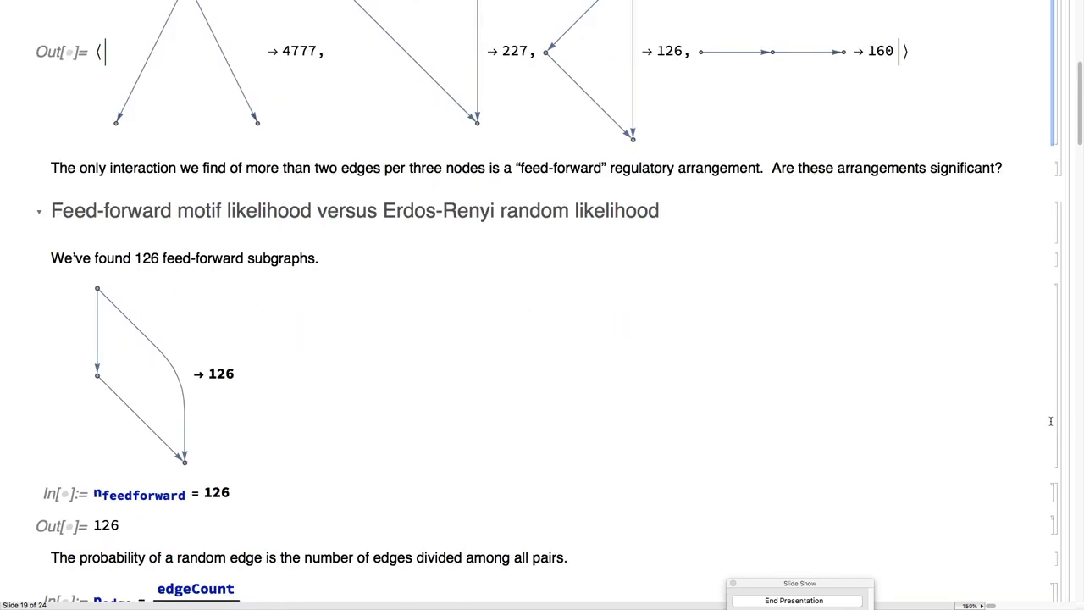
scroll(1050, 421, down, 2)
scroll(1025, 296, up, 5)
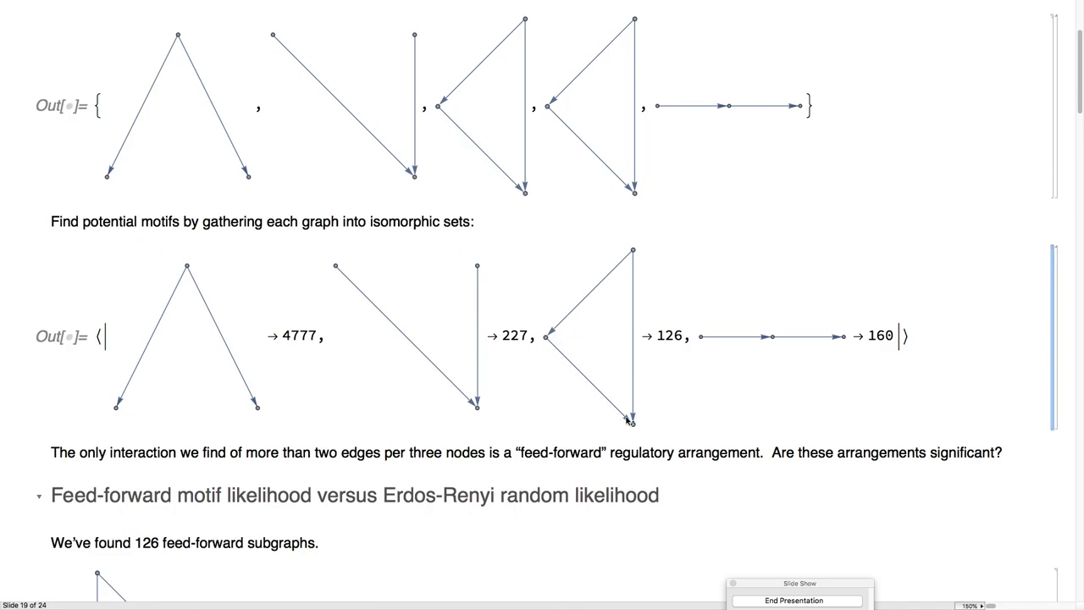
scroll(627, 421, up, 1)
scroll(627, 421, down, 10)
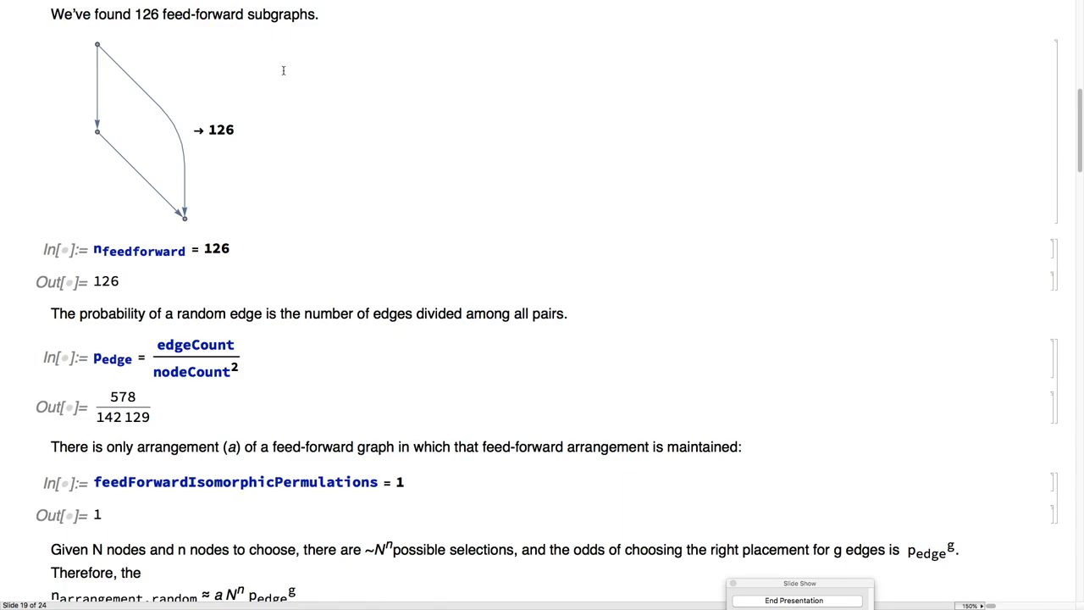
scroll(283, 70, down, 10)
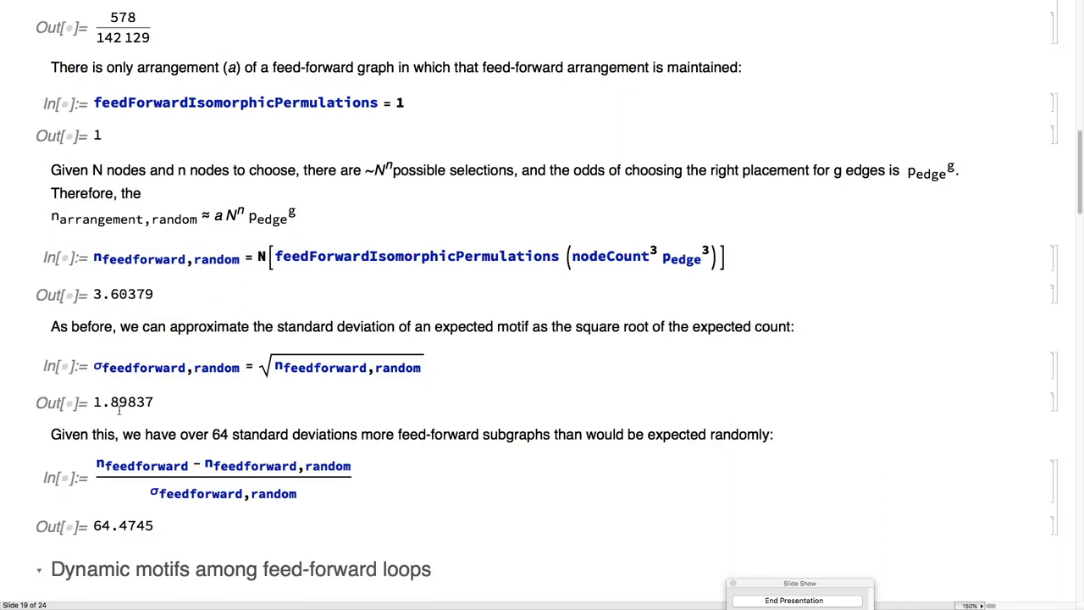
scroll(144, 513, down, 2)
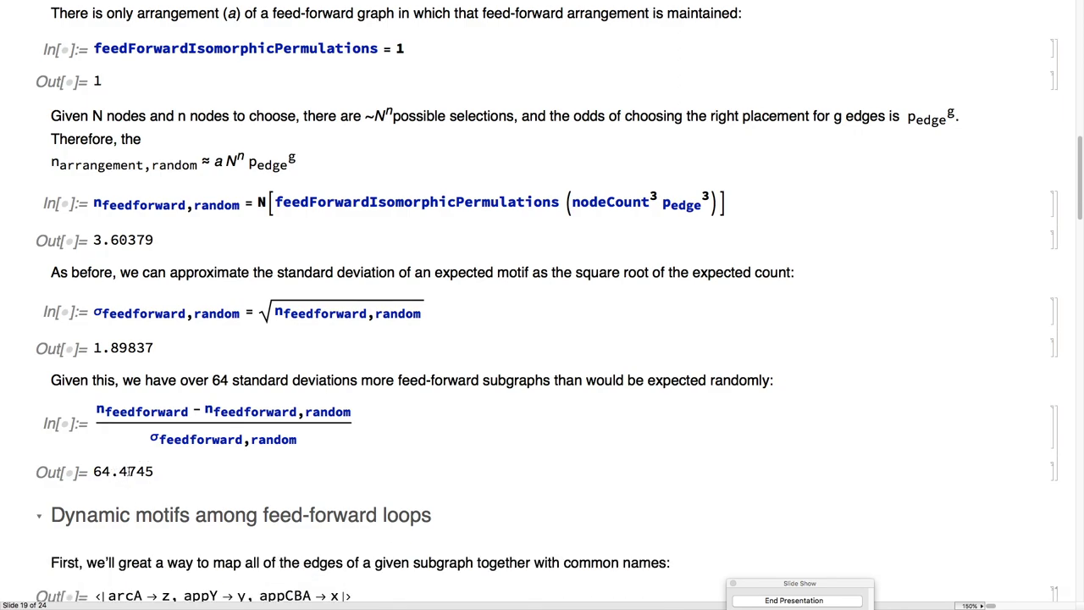
scroll(129, 471, down, 5)
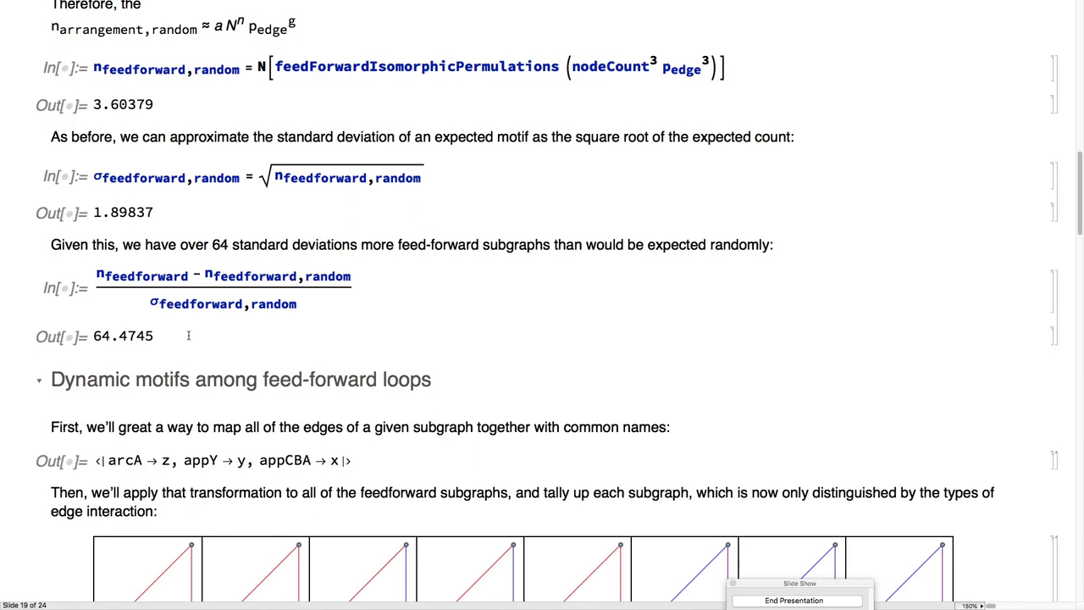
scroll(188, 336, down, 8)
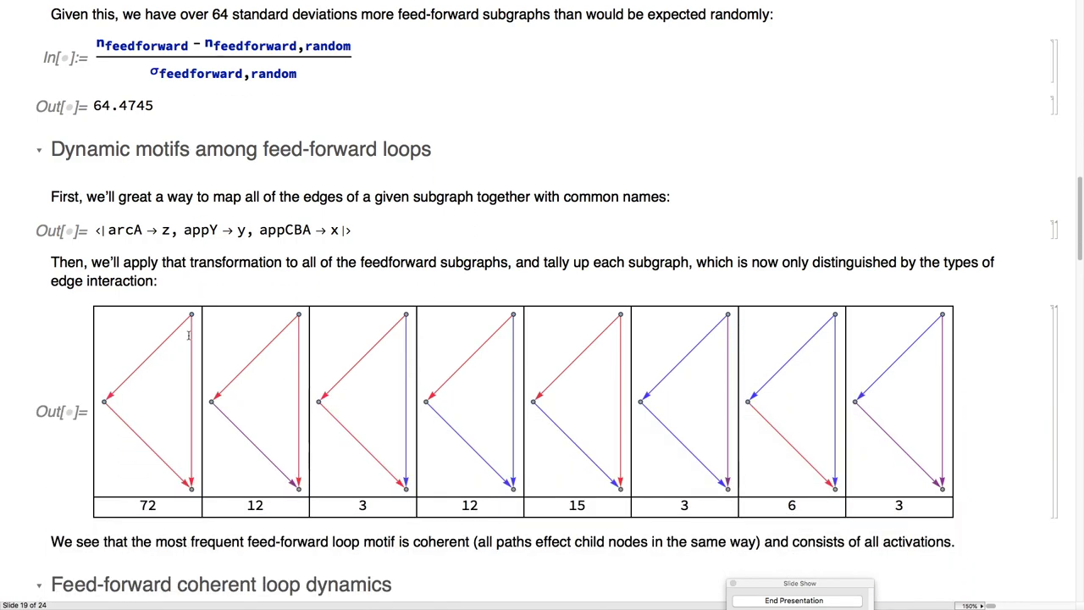
- Expand the input cell behind the feed-forward subgraph grid and scroll through its code
scroll(188, 335, down, 2)
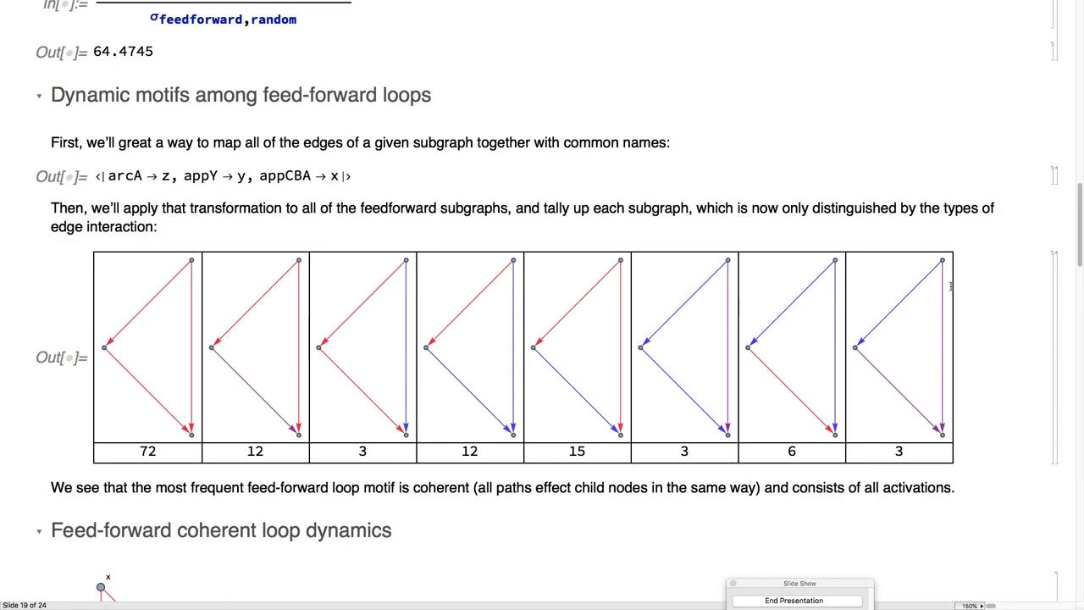
double_click(1059, 279)
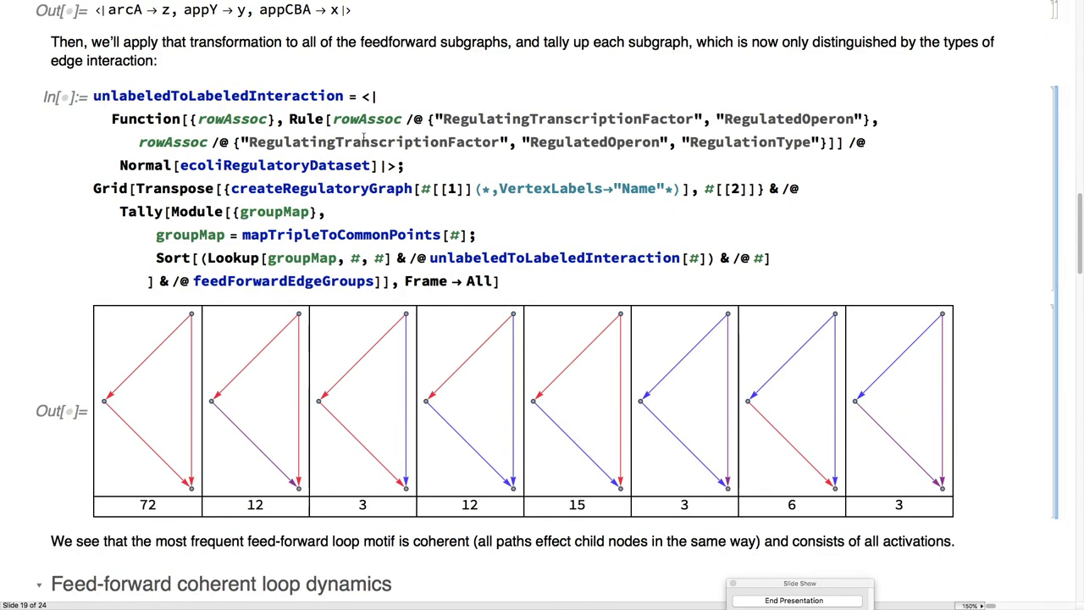
scroll(363, 137, up, 5)
scroll(363, 137, down, 1)
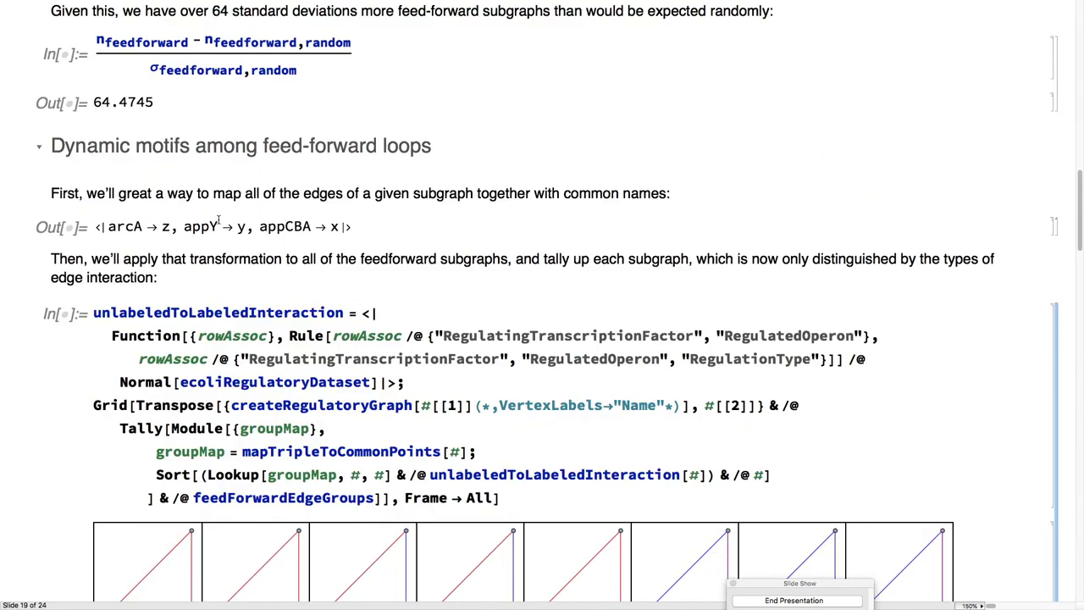
scroll(308, 227, up, 1)
scroll(292, 271, down, 4)
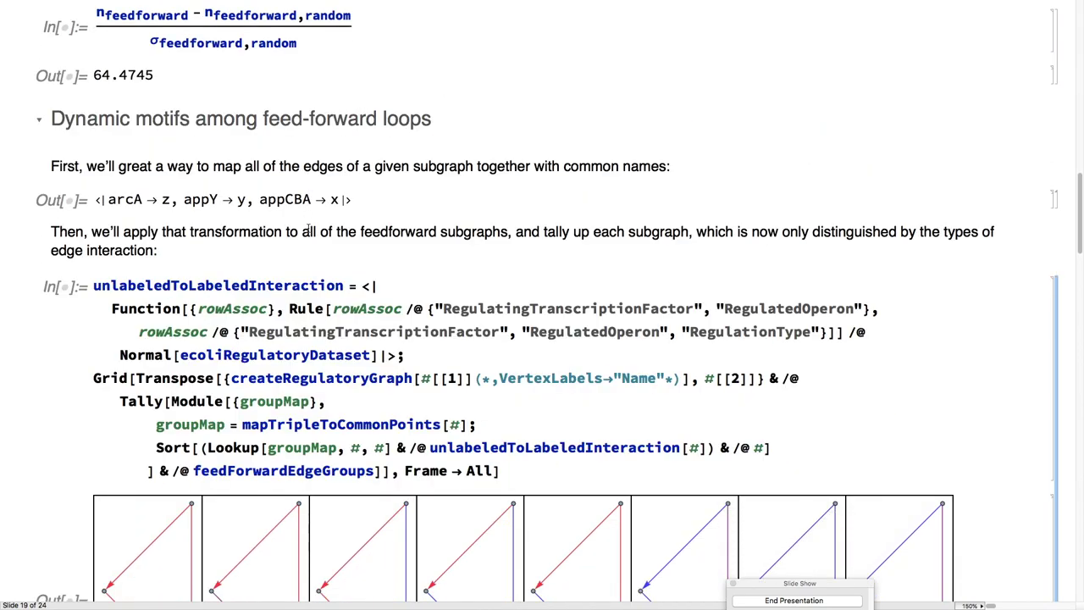
scroll(390, 343, down, 2)
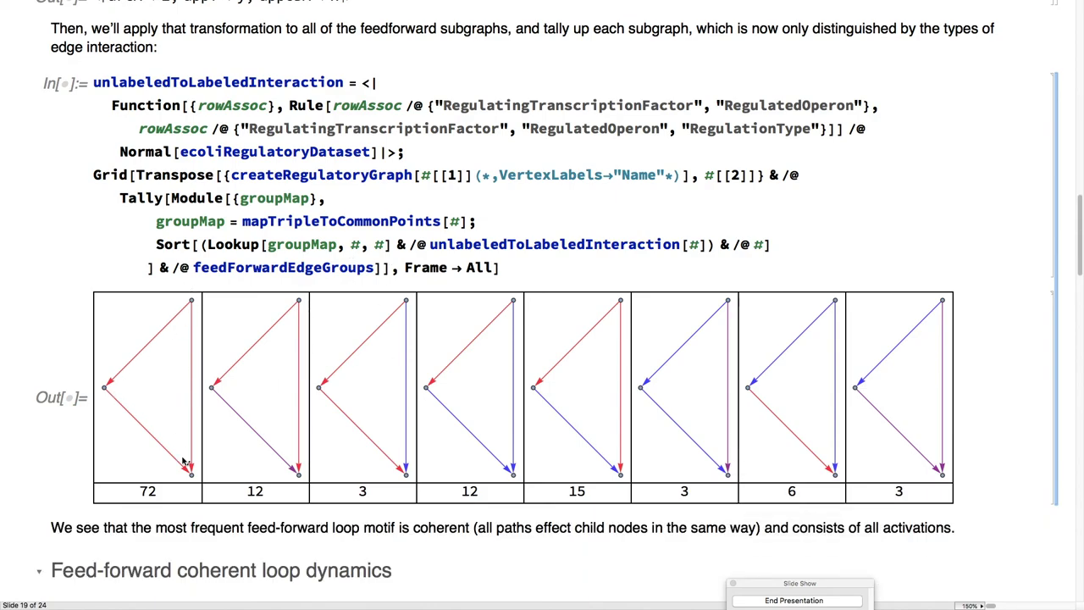
scroll(173, 464, up, 1)
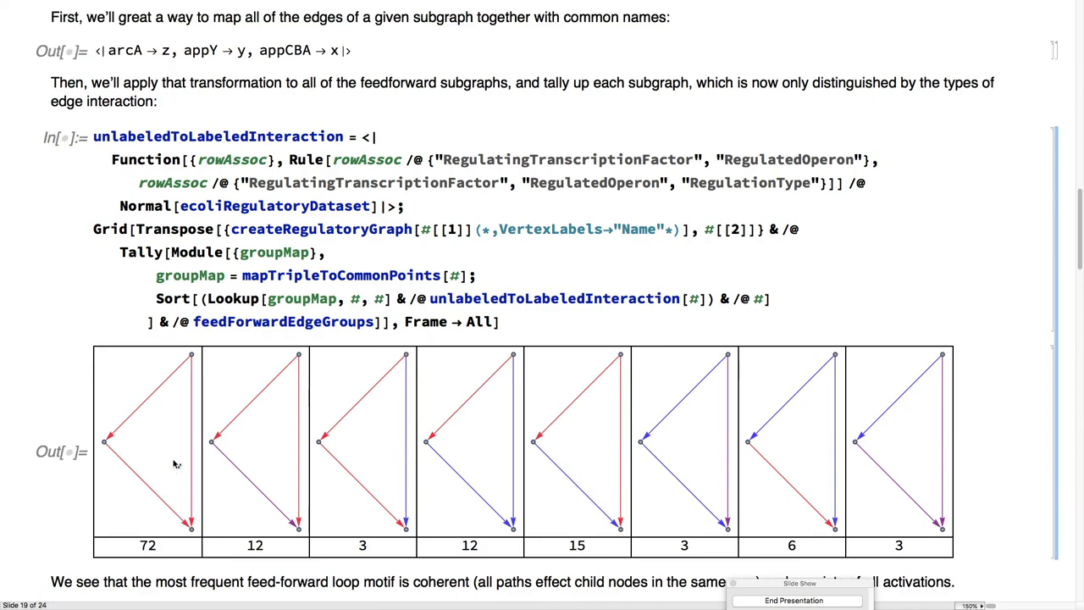
scroll(174, 464, down, 10)
- Scroll the coherent loop dynamics section down to the xSolved, ySolved and zSolved plot
scroll(175, 464, down, 2)
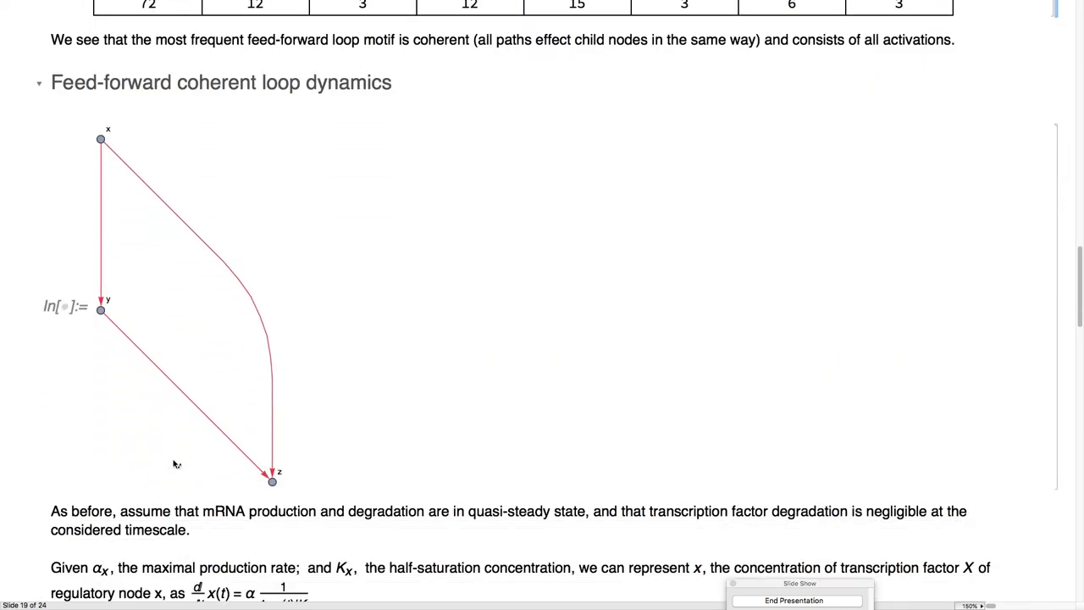
scroll(241, 267, down, 2)
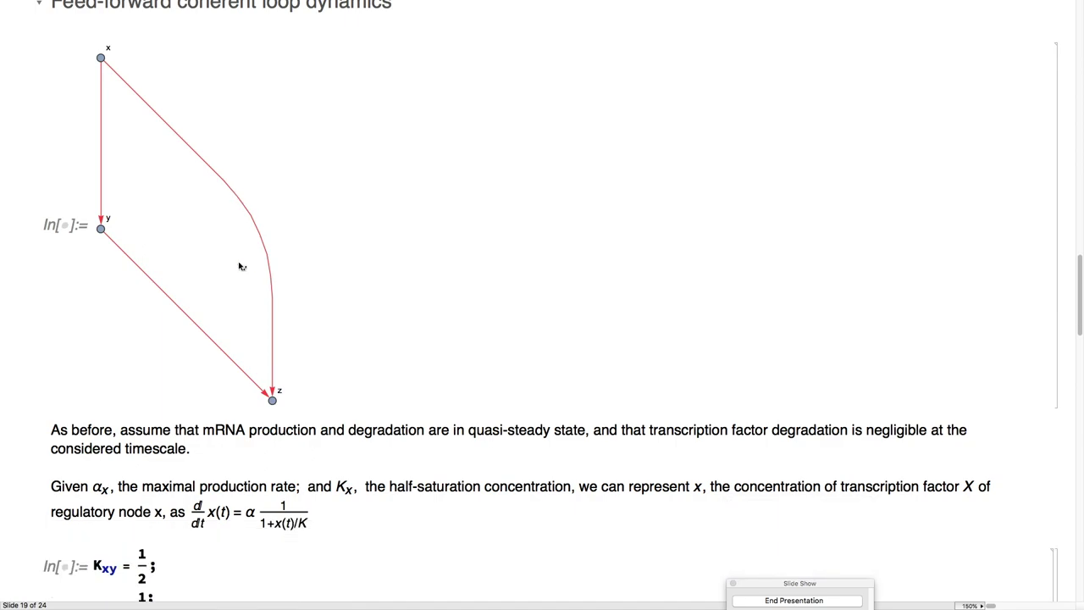
scroll(242, 267, down, 10)
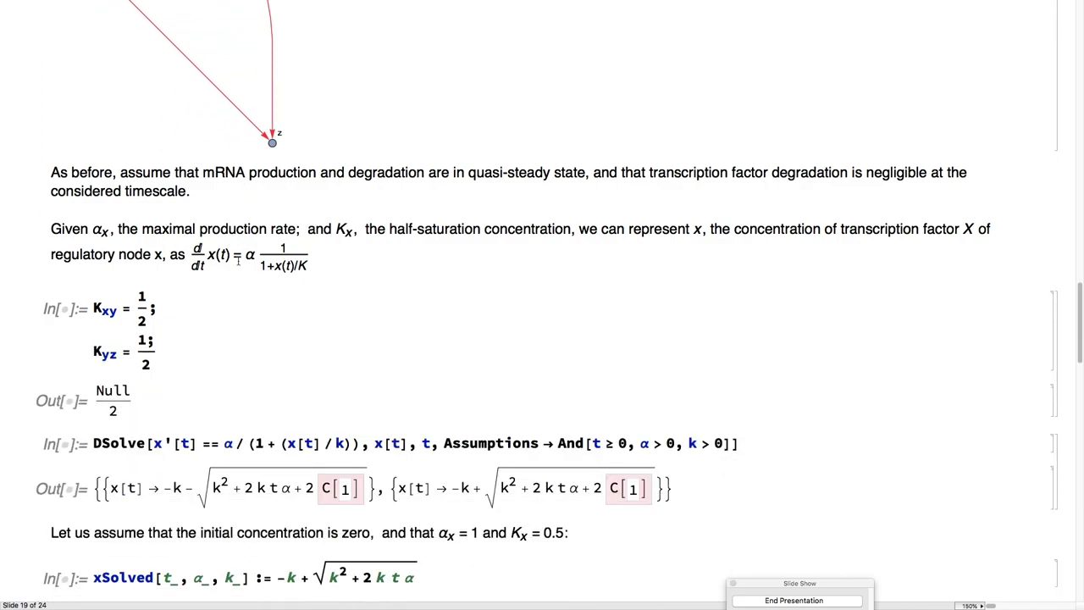
scroll(238, 261, down, 20)
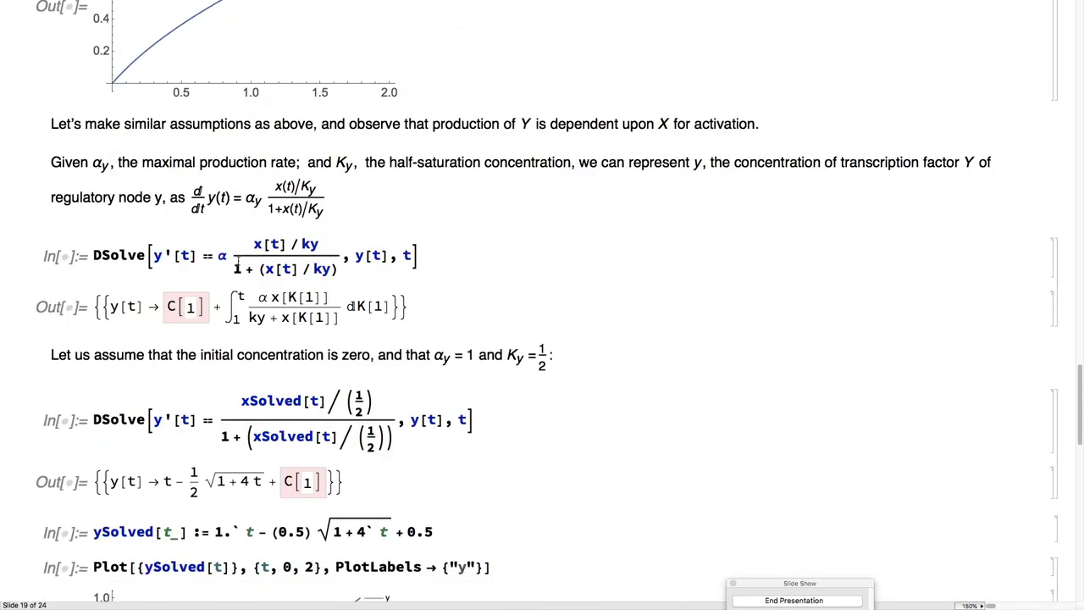
scroll(238, 261, down, 4)
scroll(239, 256, up, 4)
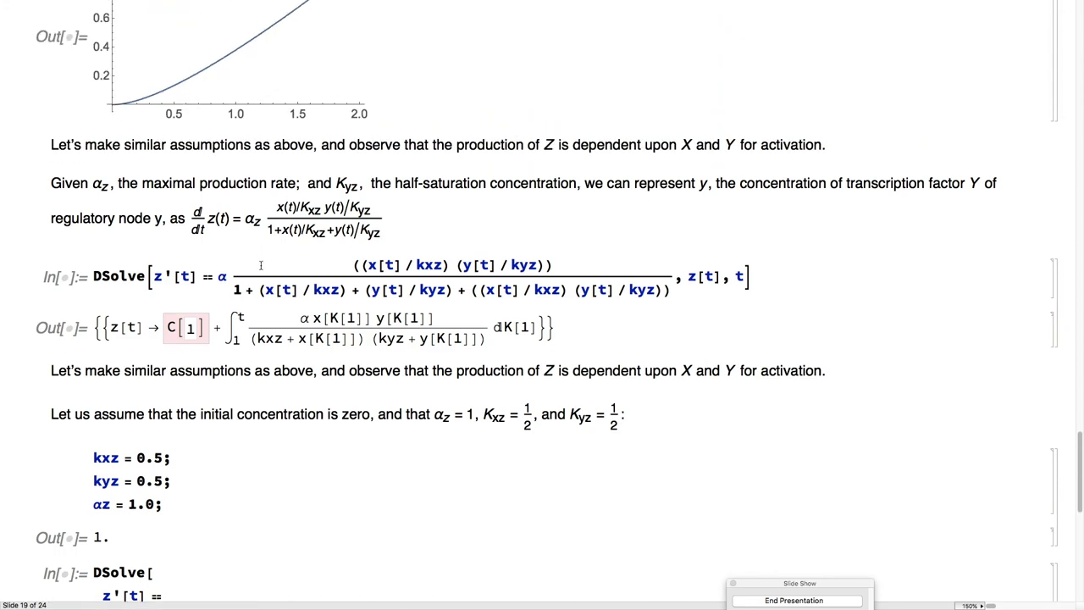
scroll(261, 264, down, 15)
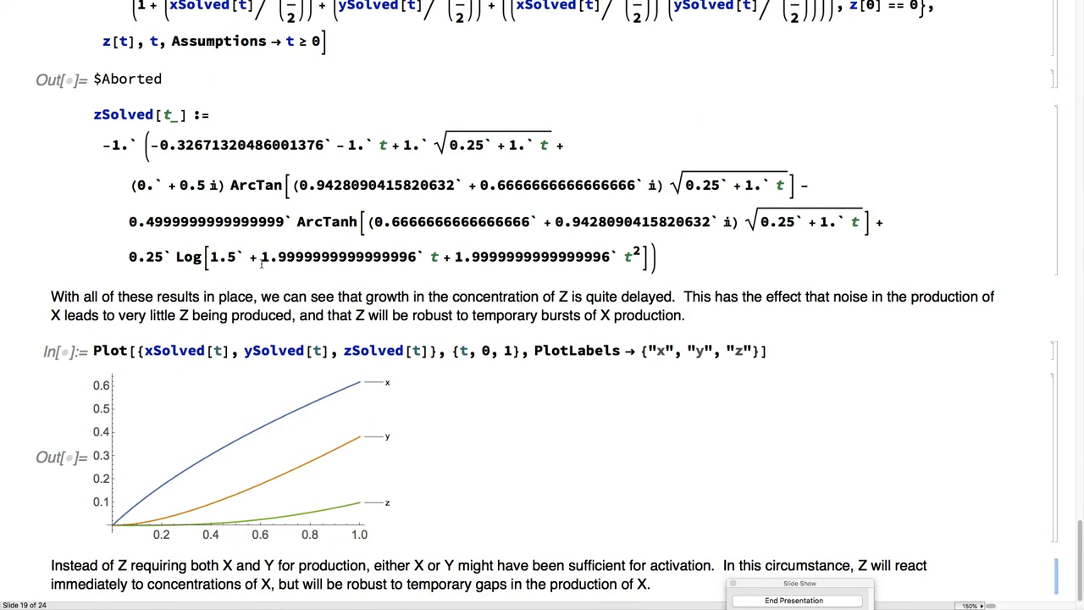
scroll(262, 264, up, 15)
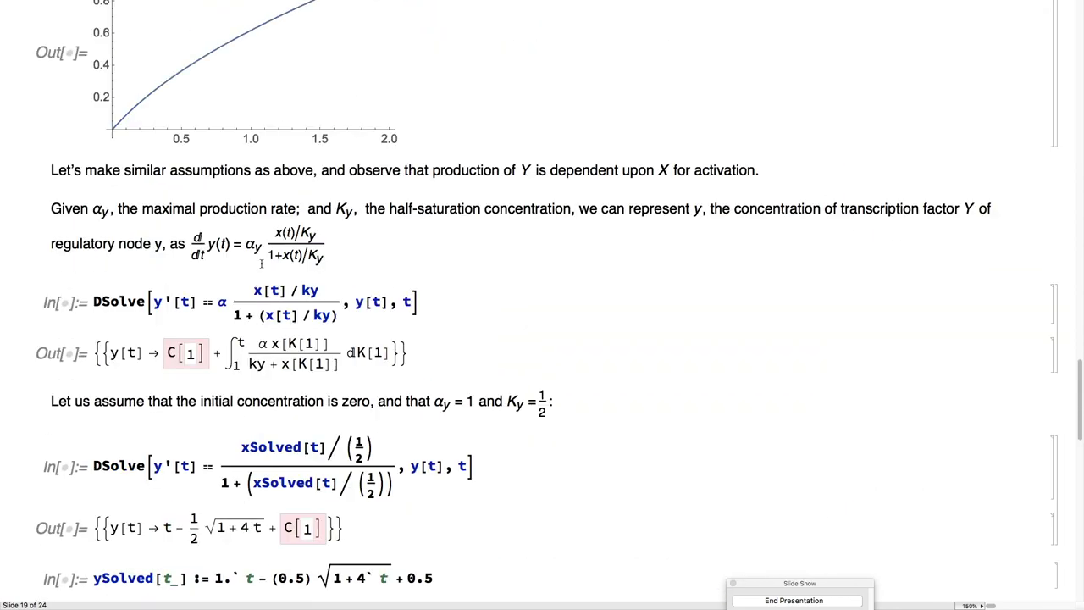
scroll(262, 264, up, 10)
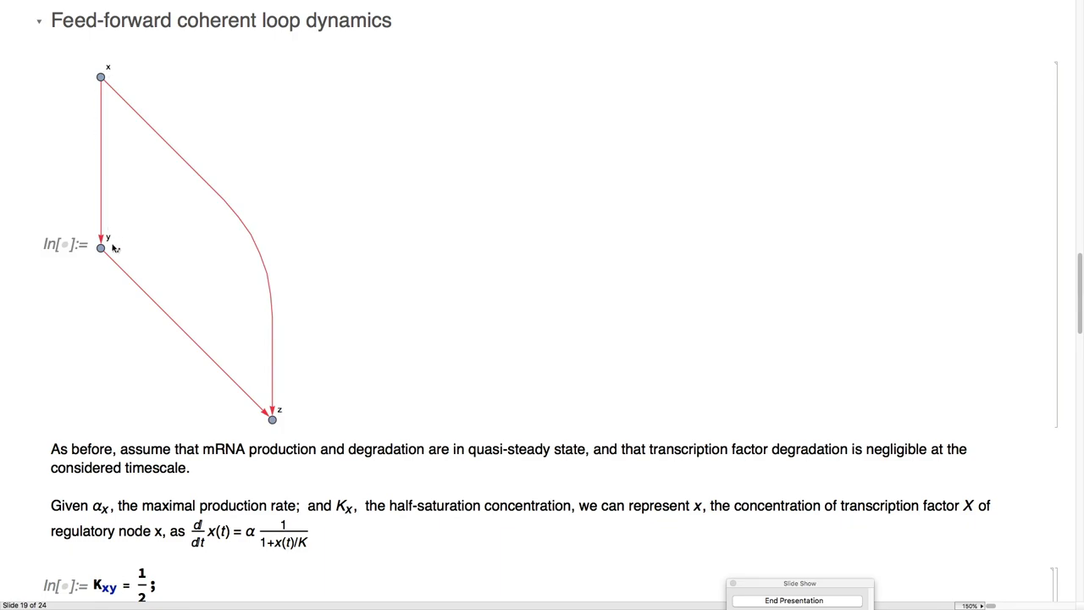
scroll(166, 417, down, 12)
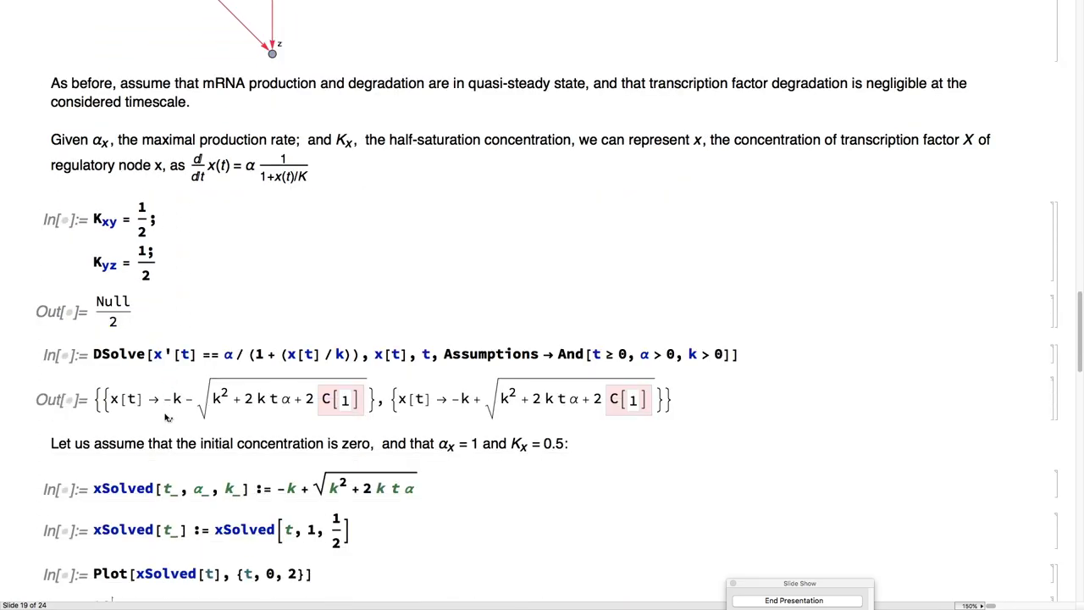
scroll(167, 418, down, 2)
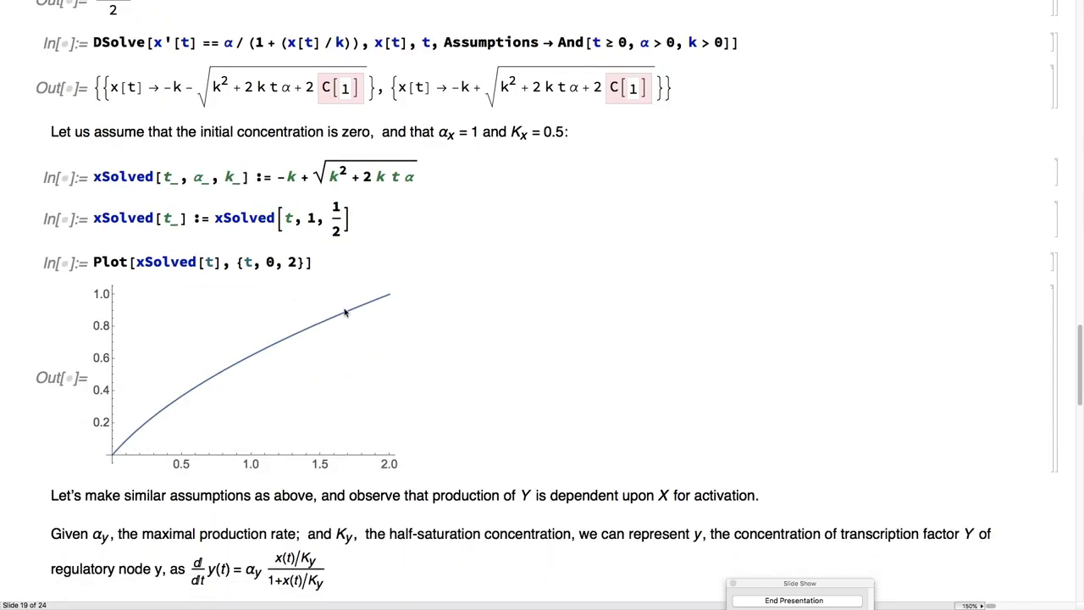
scroll(344, 313, down, 4)
scroll(345, 313, down, 8)
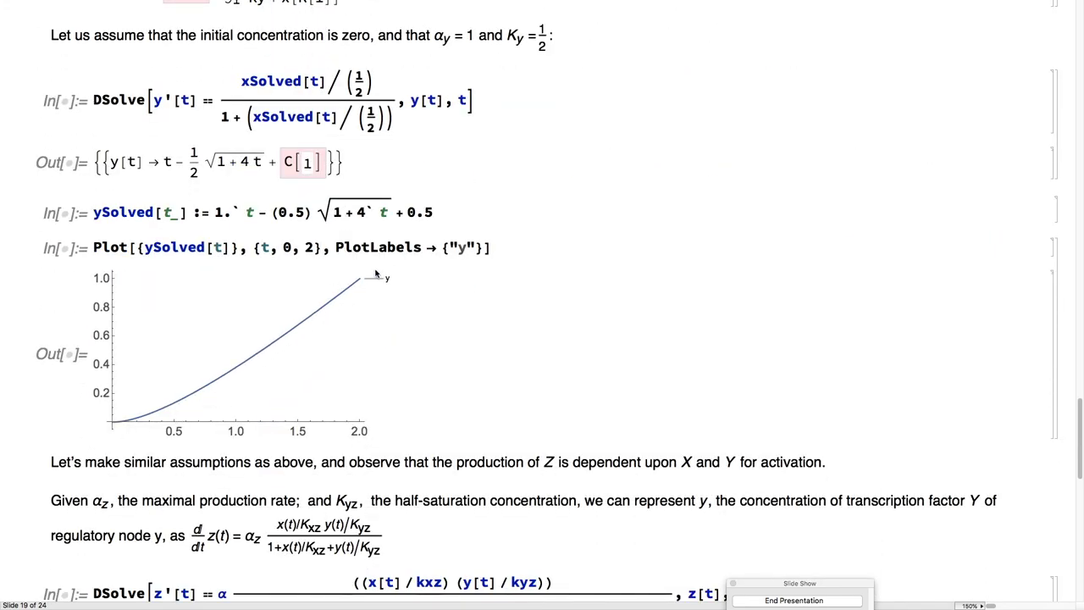
scroll(311, 315, down, 6)
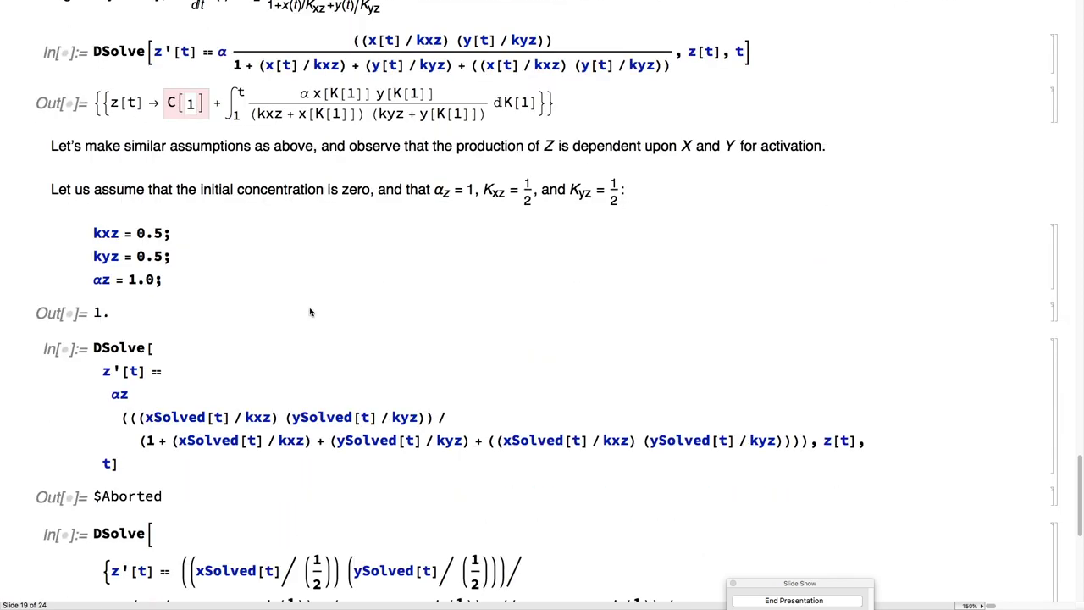
scroll(311, 314, down, 7)
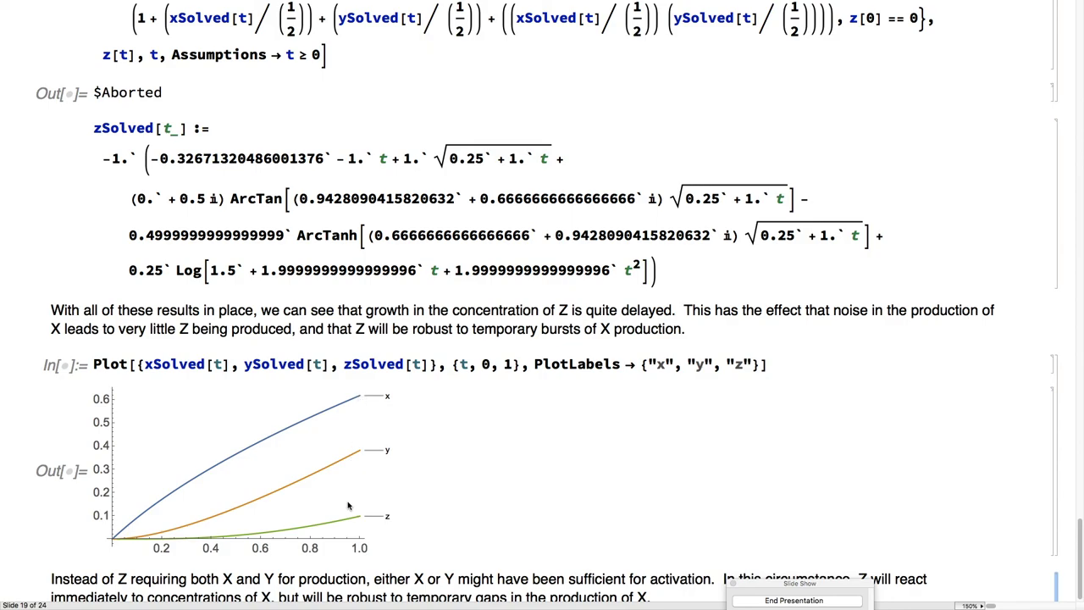
scroll(348, 506, down, 1)
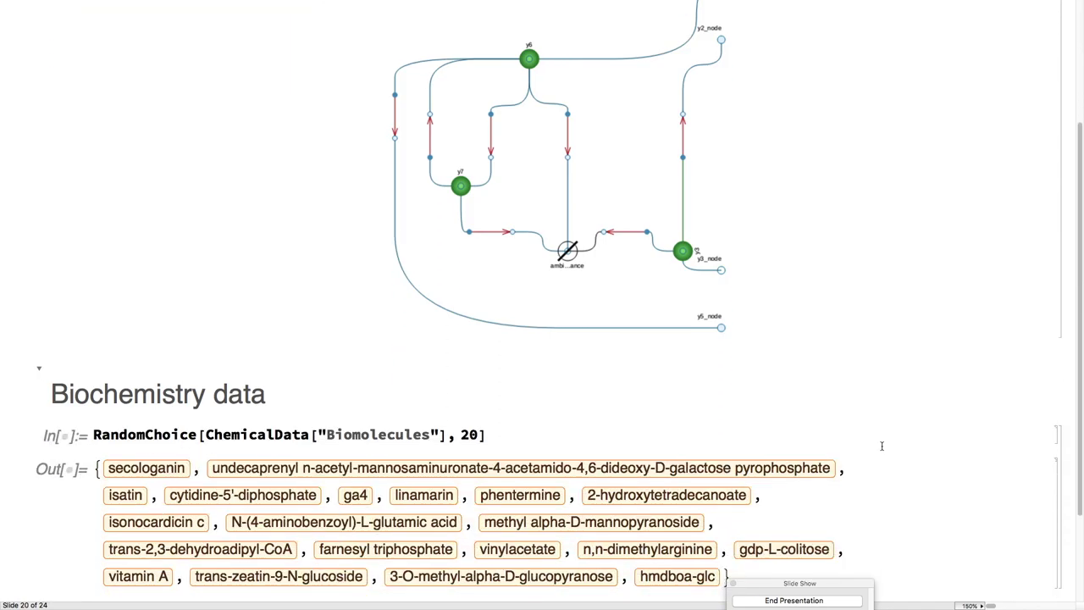
scroll(881, 446, down, 1)
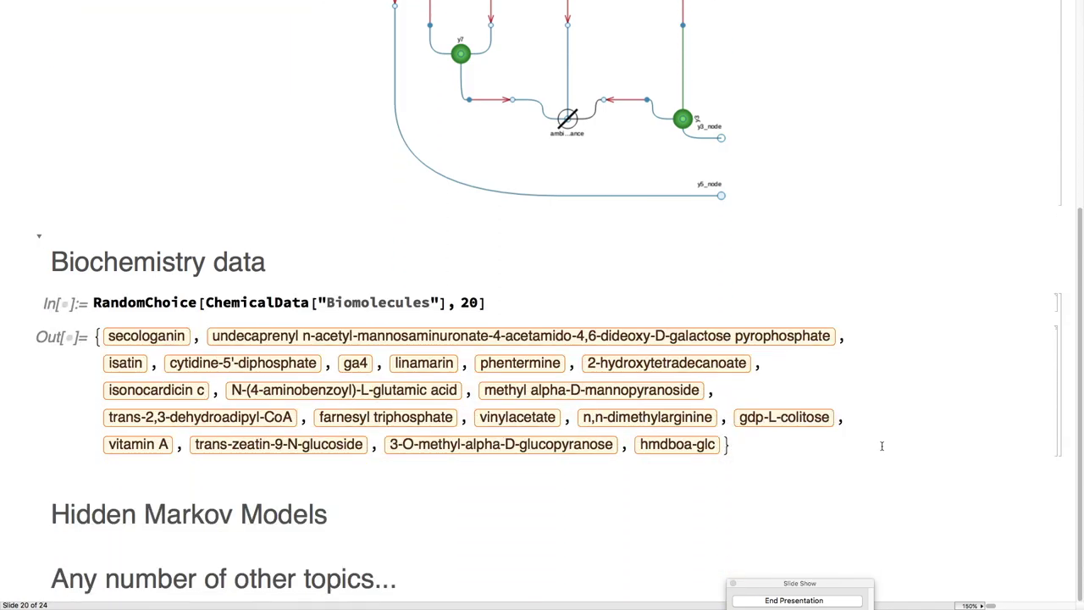